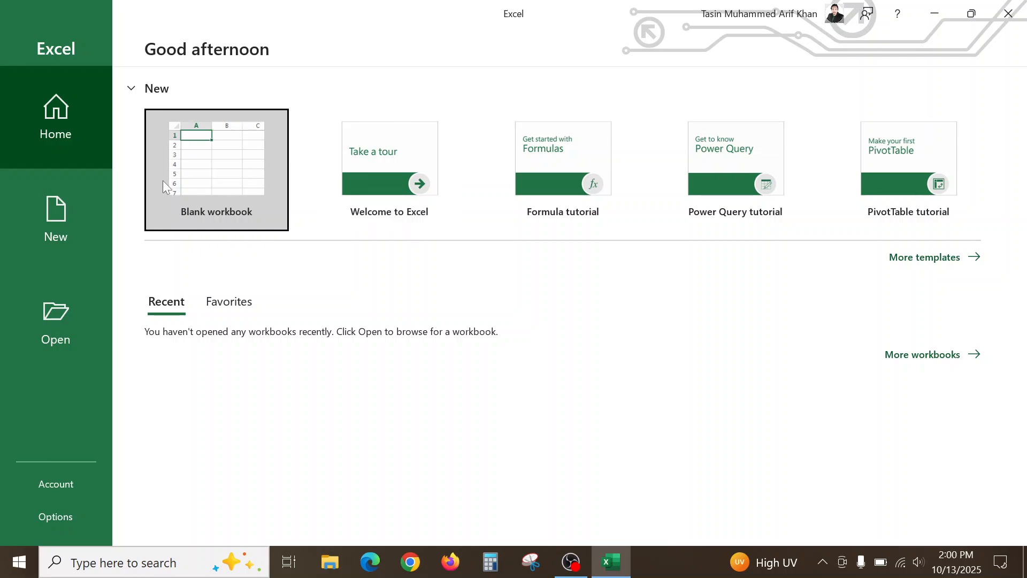
# Open the full template gallery, preview the Power Query tutorial template and close its preview
pyautogui.click(901, 258)
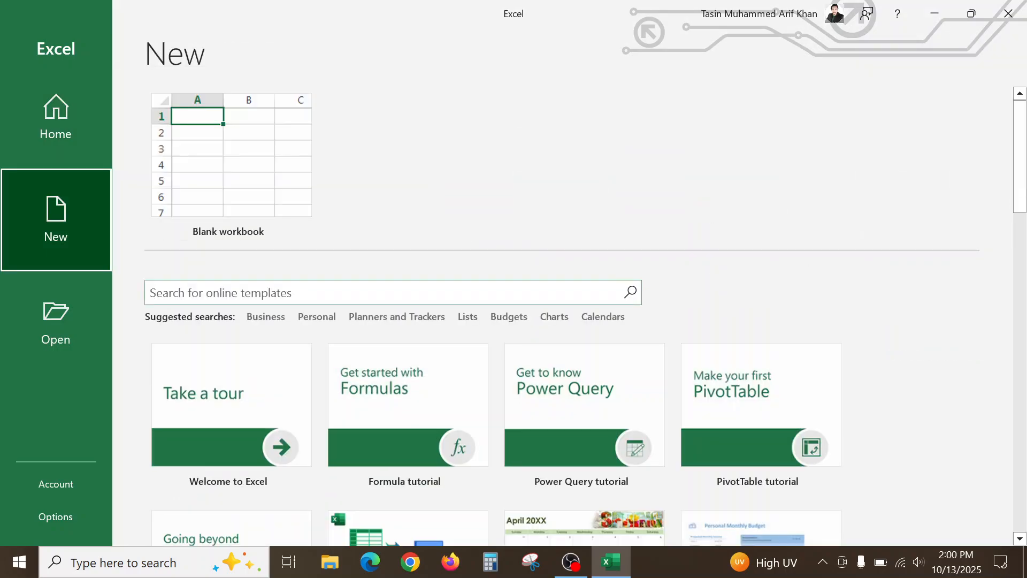
pyautogui.scroll(-1, 530, 346)
pyautogui.click(529, 347)
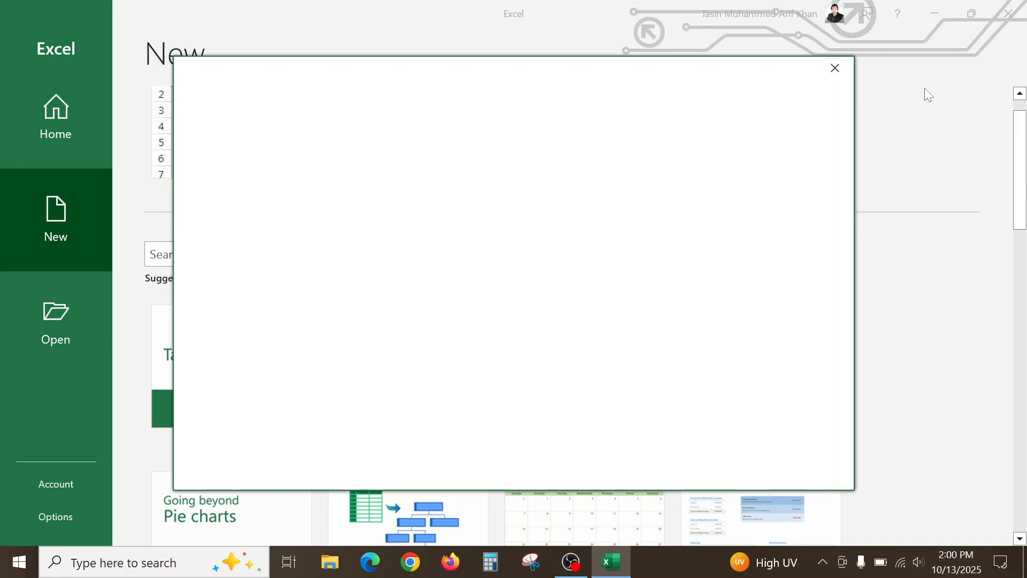
pyautogui.click(836, 68)
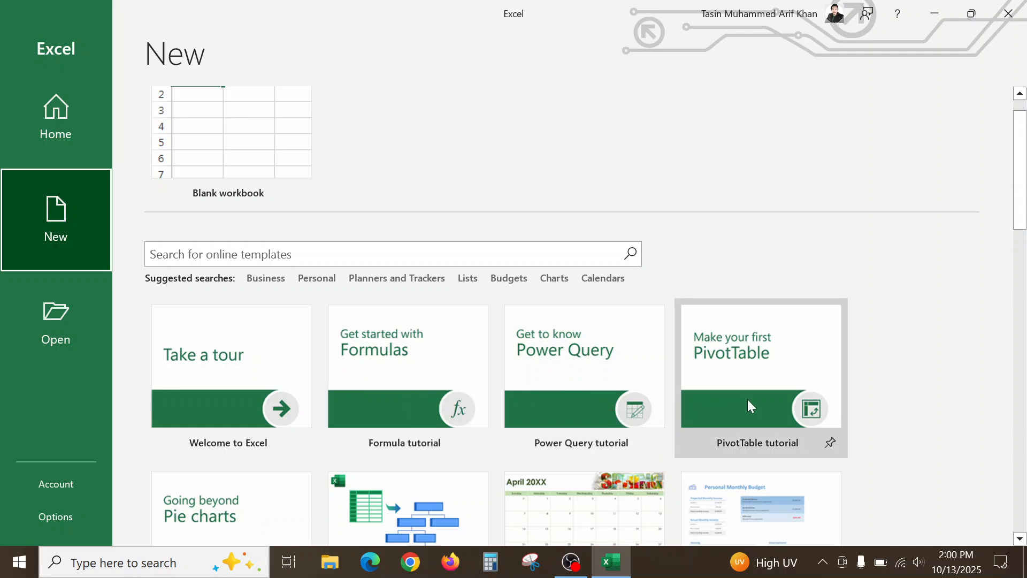
# Look through the available workbook templates, from the tutorials and calendars to the budgets, invoices and project planners
pyautogui.scroll(-1, 319, 476)
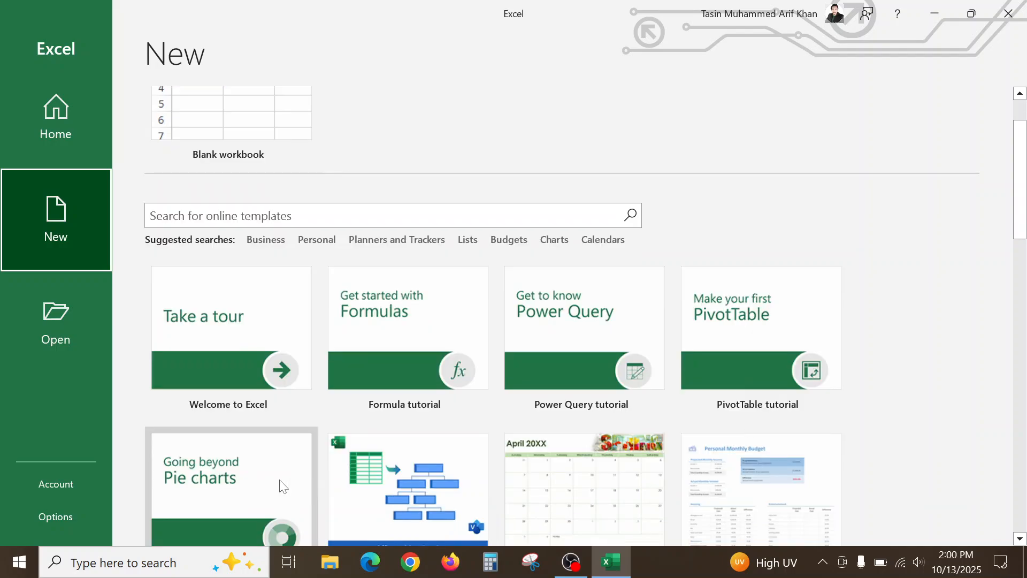
pyautogui.scroll(-1, 220, 482)
pyautogui.scroll(-4, 560, 433)
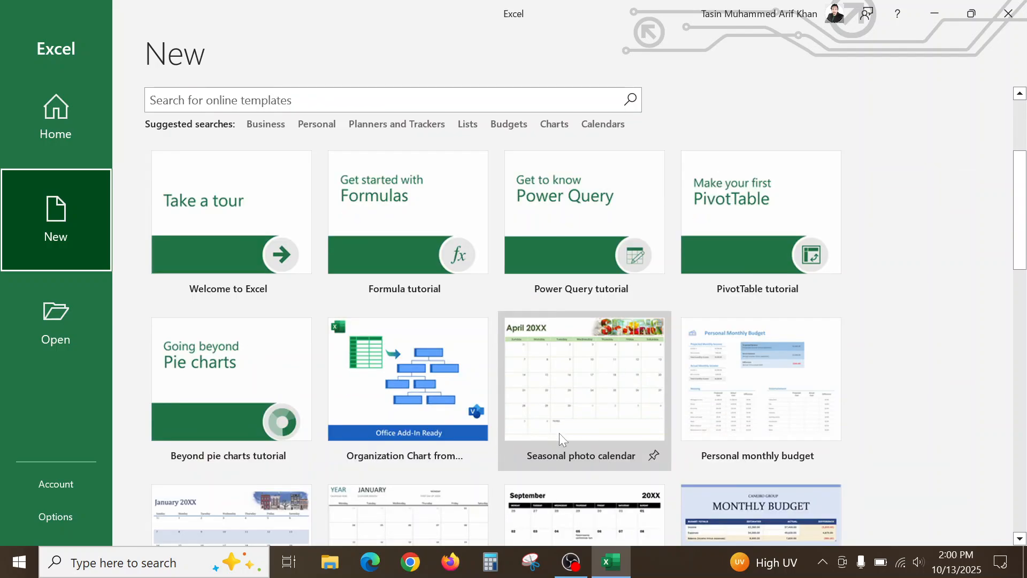
pyautogui.scroll(-8, 513, 438)
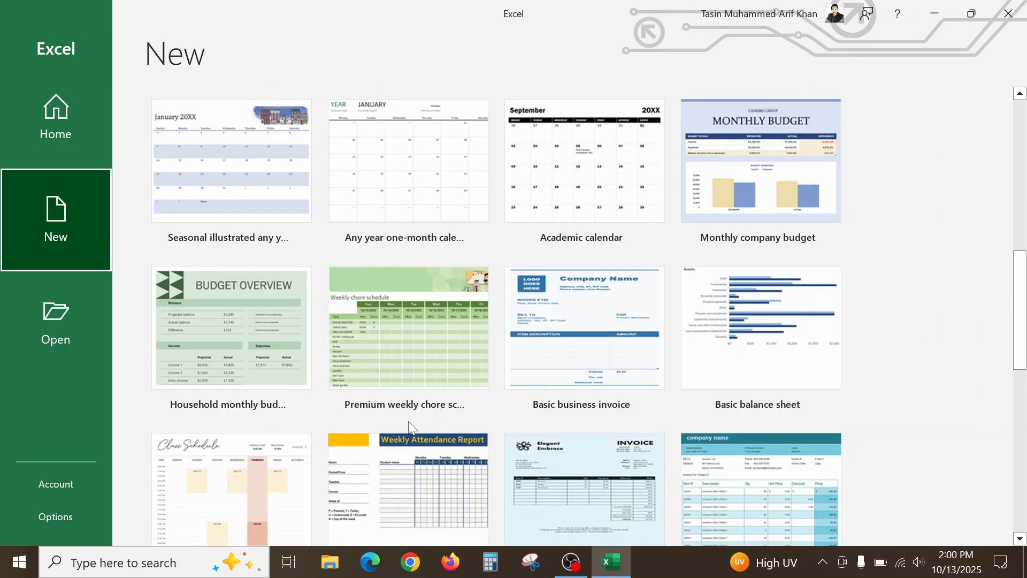
pyautogui.scroll(-10, 409, 427)
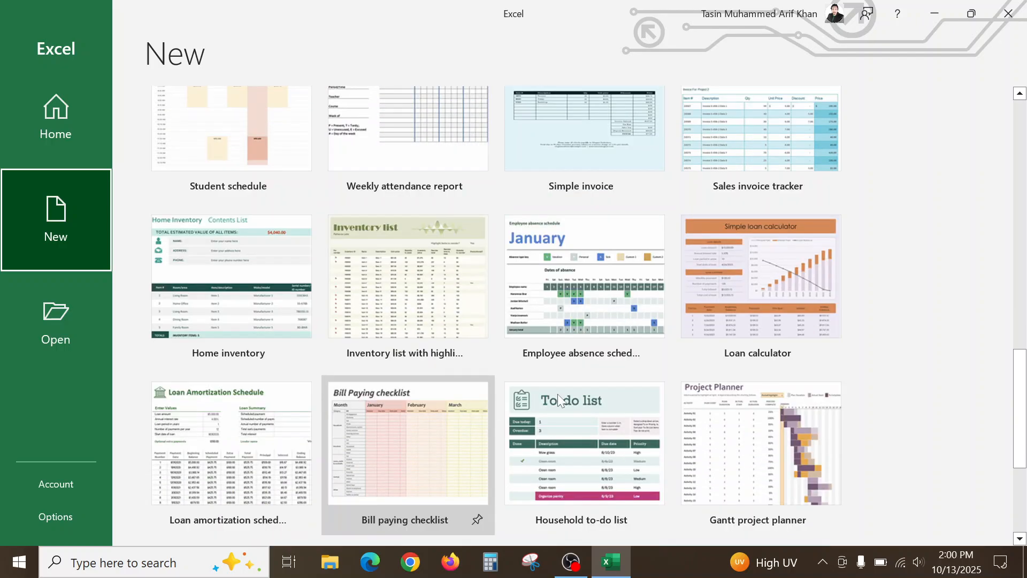
pyautogui.scroll(-5, 368, 410)
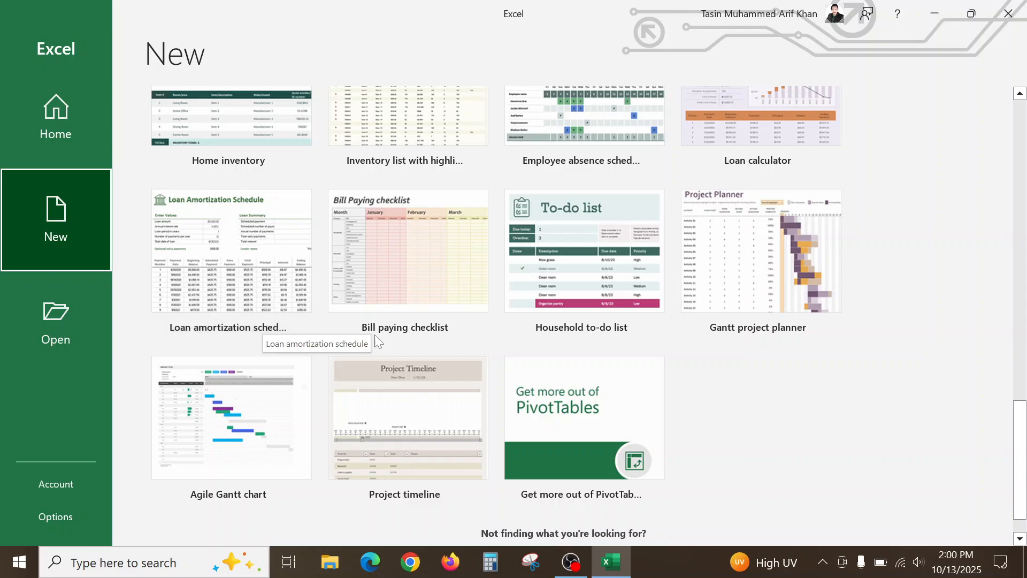
pyautogui.scroll(-1, 572, 410)
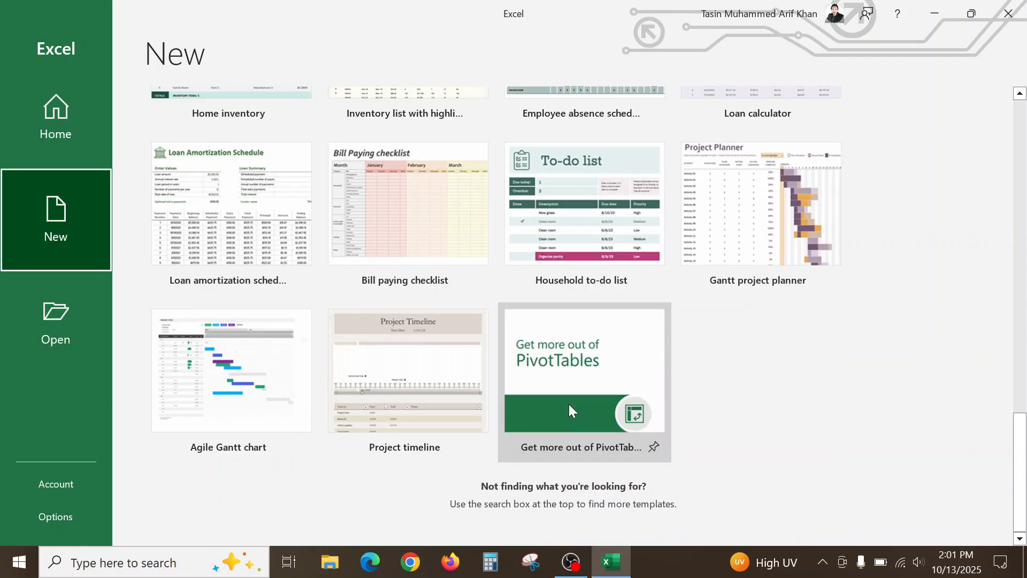
pyautogui.scroll(12, 568, 404)
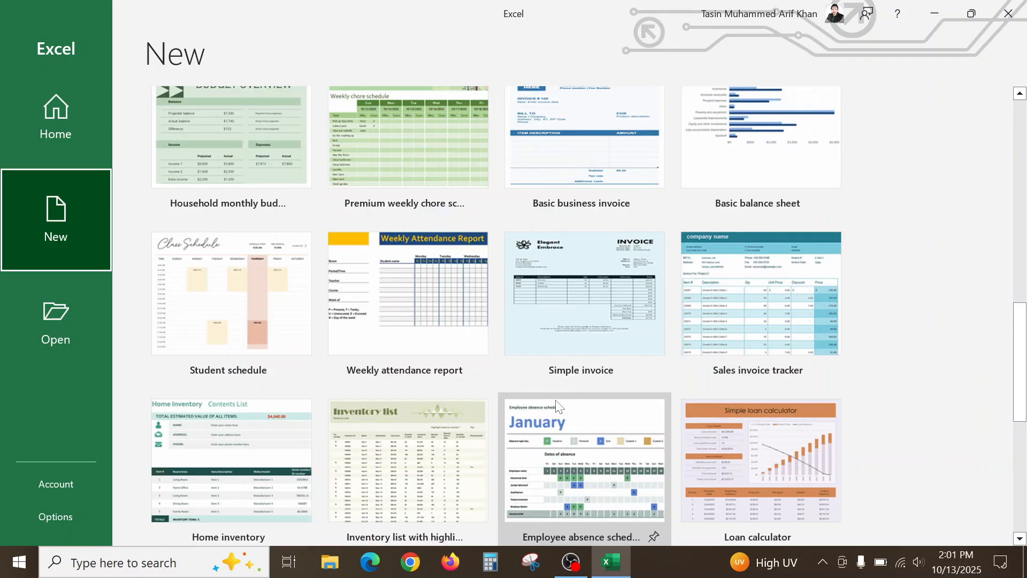
pyautogui.scroll(5, 481, 313)
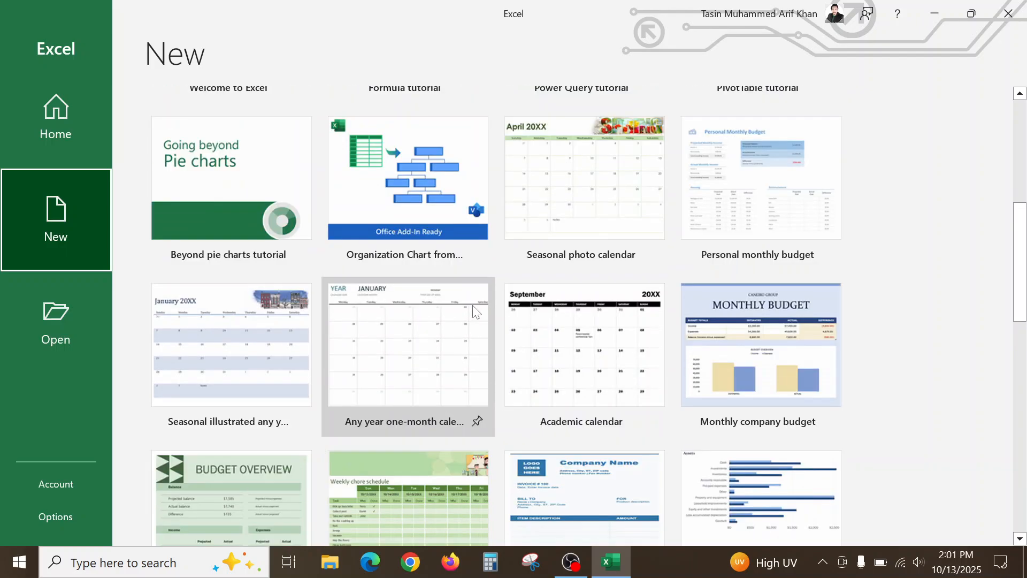
pyautogui.scroll(5, 468, 223)
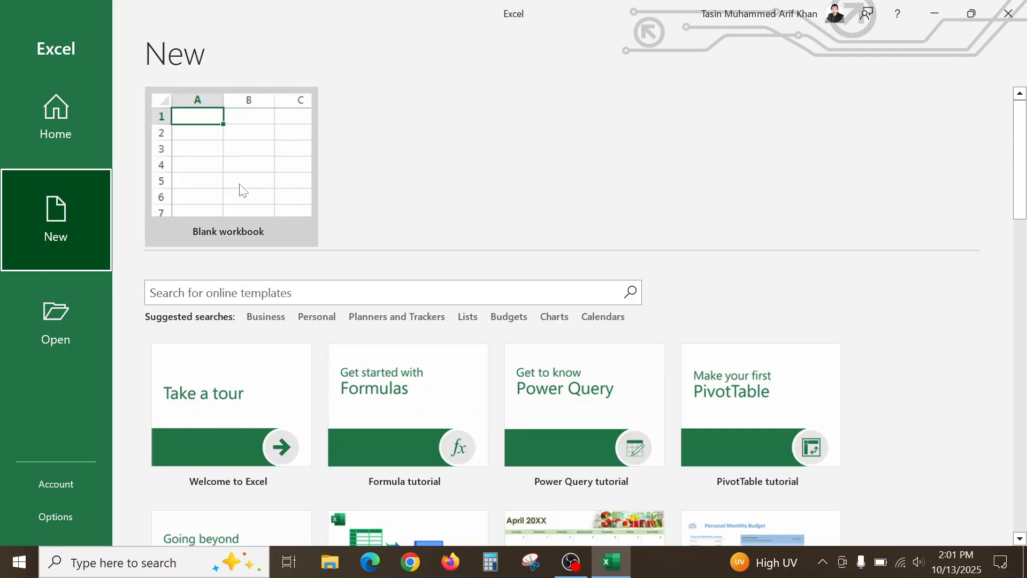
# Create a blank workbook and dismiss the Office licence notice
pyautogui.click(239, 191)
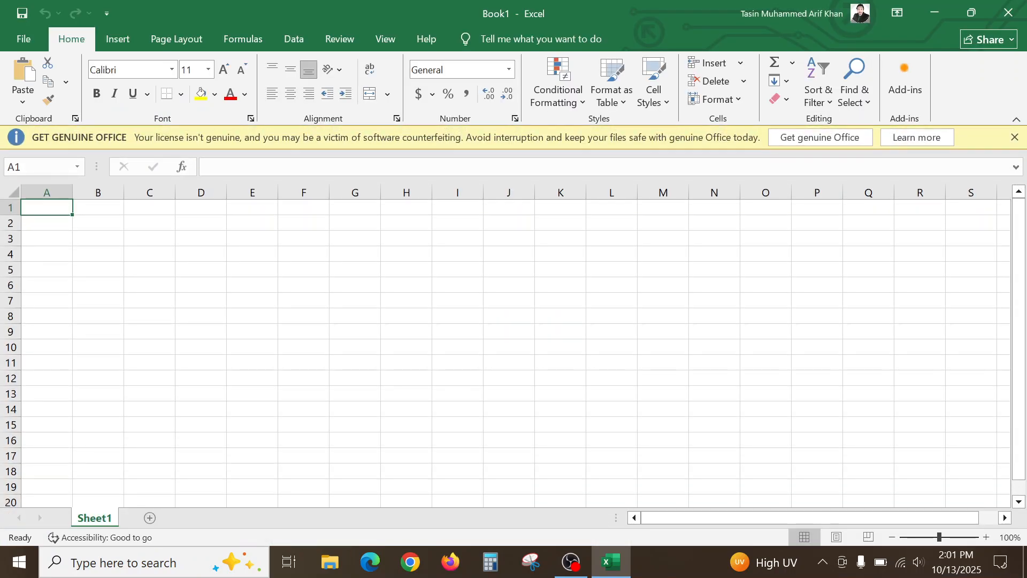
pyautogui.click(1015, 137)
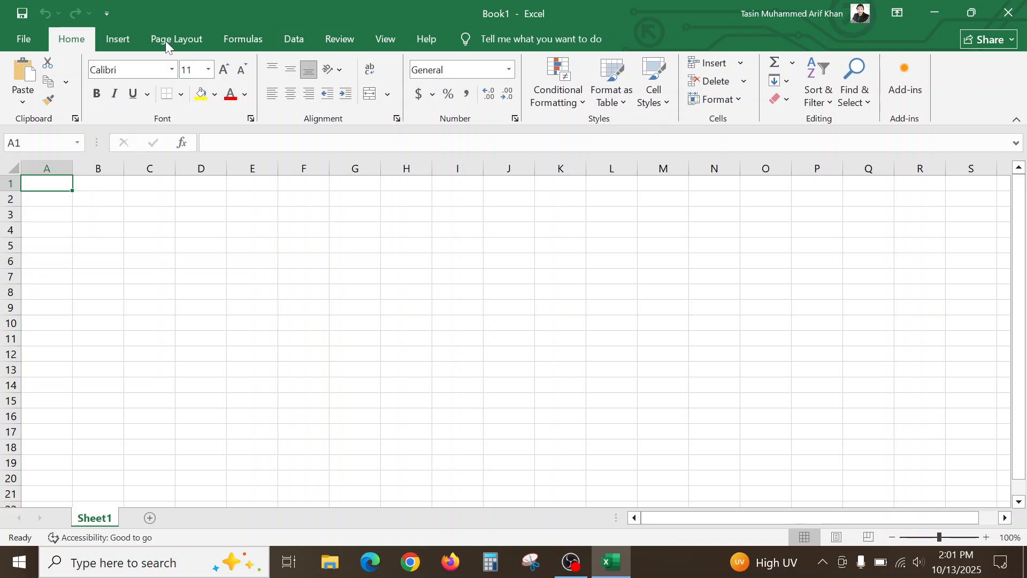
pyautogui.click(133, 42)
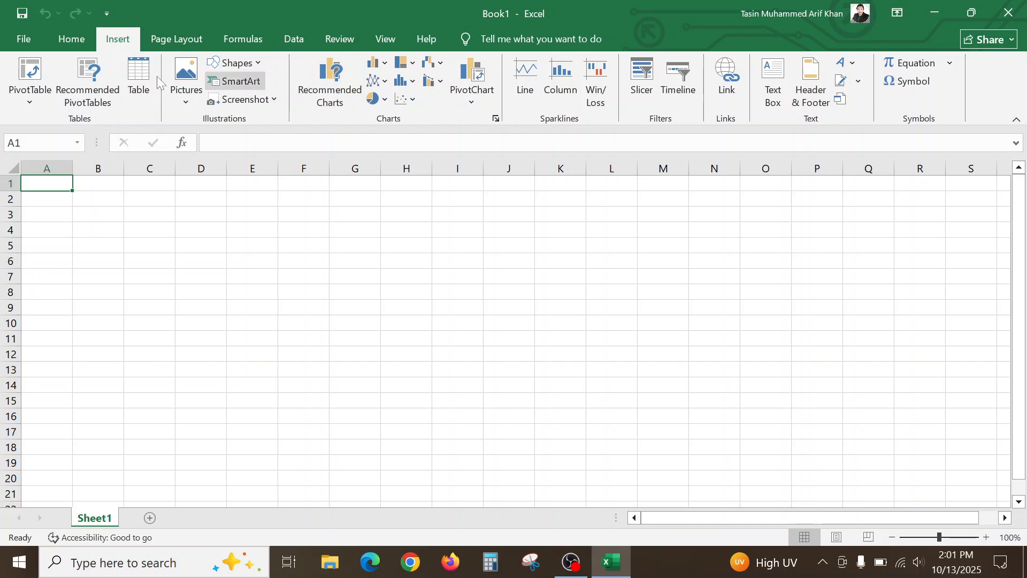
pyautogui.click(64, 39)
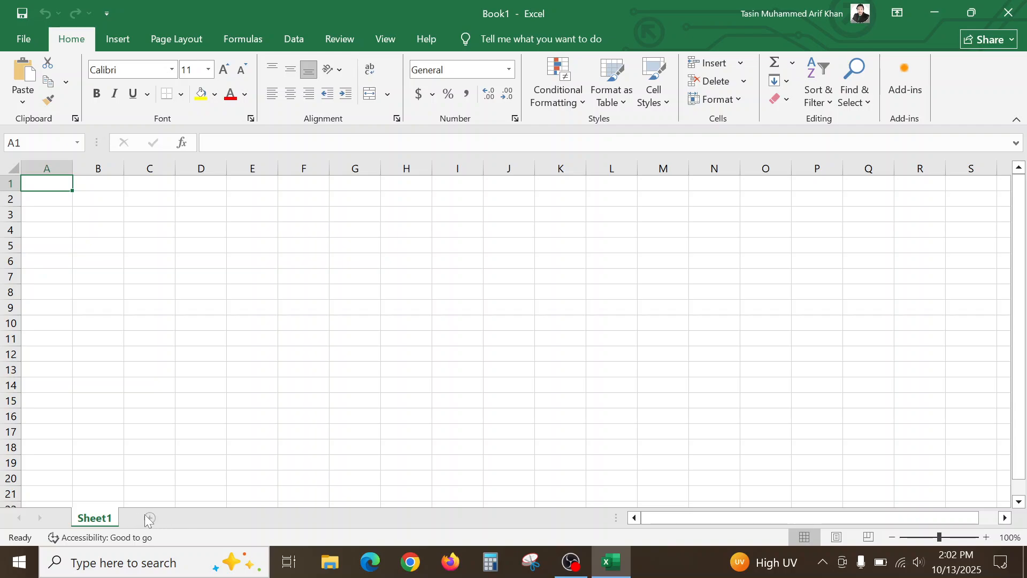
# Add two new worksheets to the workbook and make the last one, Sheet3, the active sheet
pyautogui.click(166, 518)
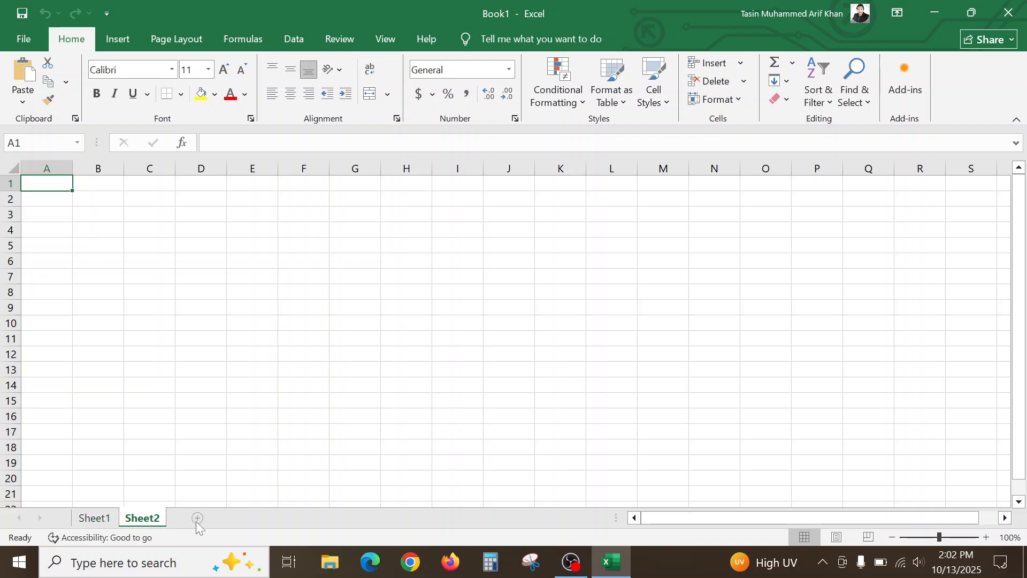
pyautogui.click(196, 519)
pyautogui.click(140, 519)
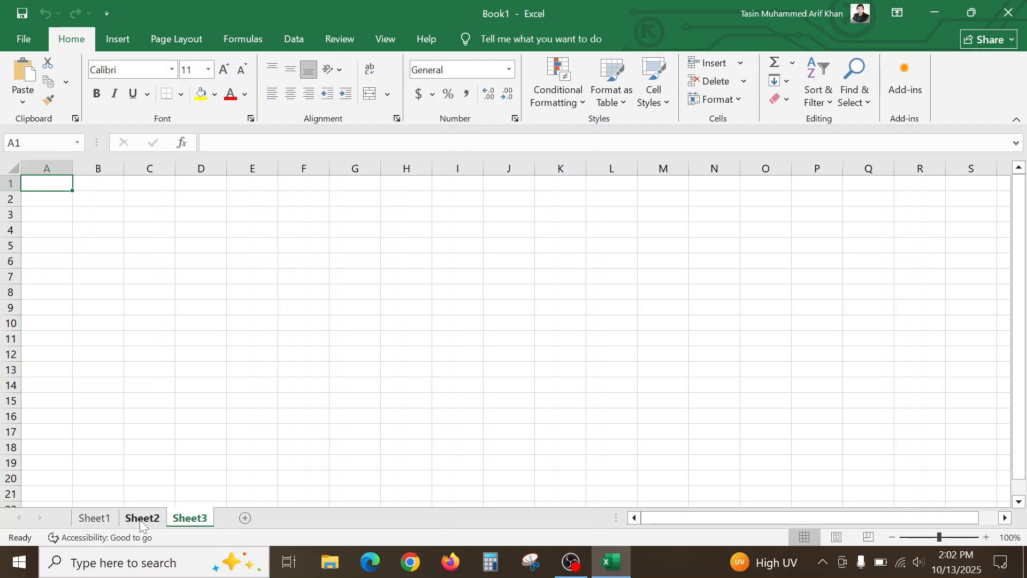
pyautogui.click(180, 519)
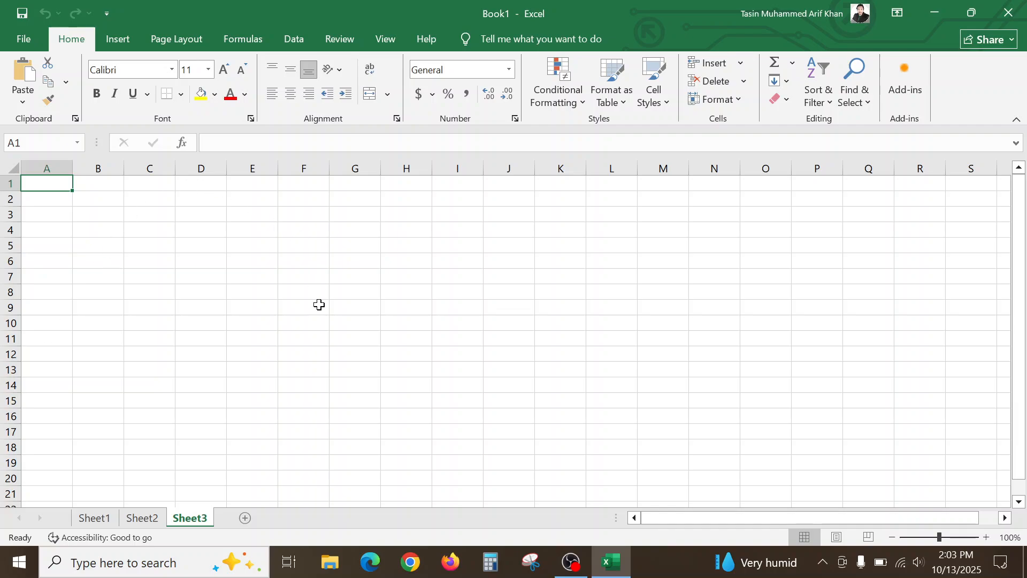
# Examine the sheet's row and column structure by selecting rows 1, 2, 3 and 13 and columns D and J in turn
pyautogui.click(8, 184)
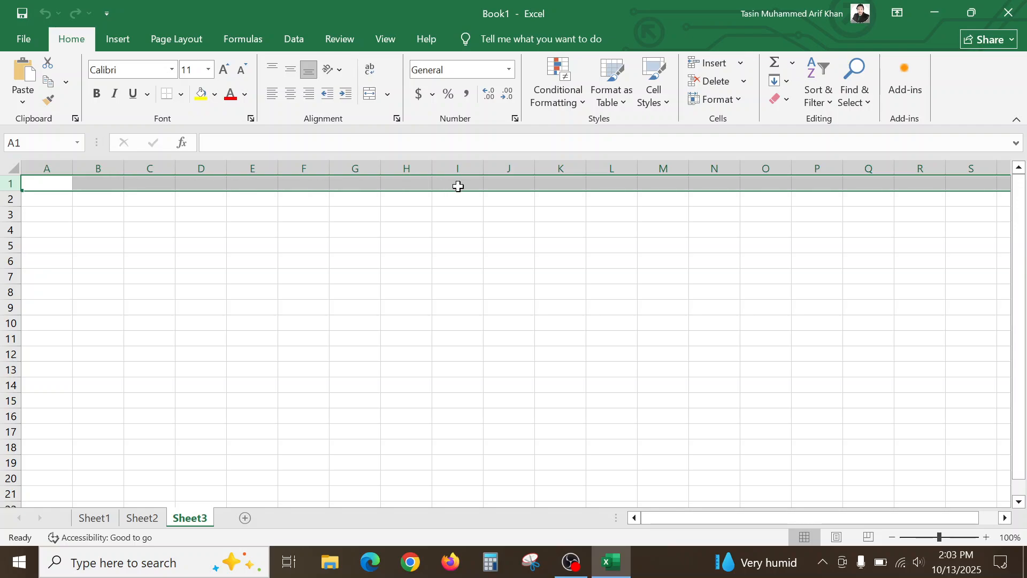
pyautogui.click(7, 184)
pyautogui.click(6, 199)
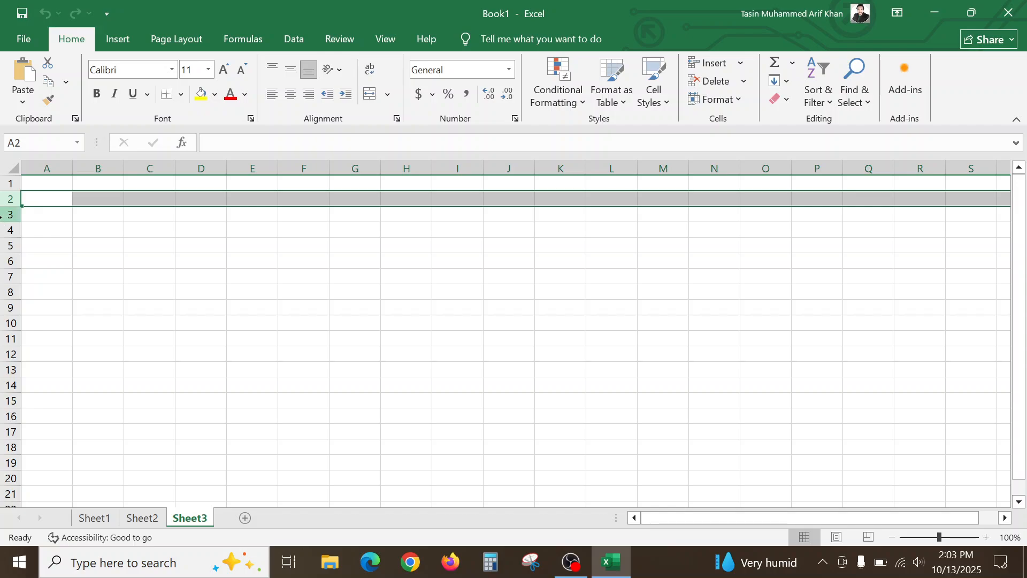
pyautogui.click(1, 215)
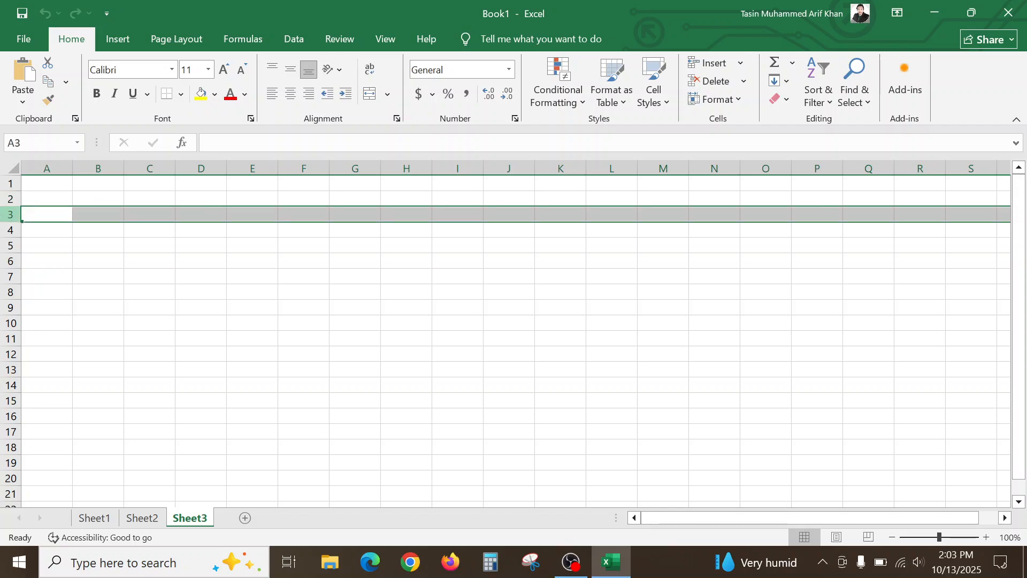
pyautogui.click(209, 169)
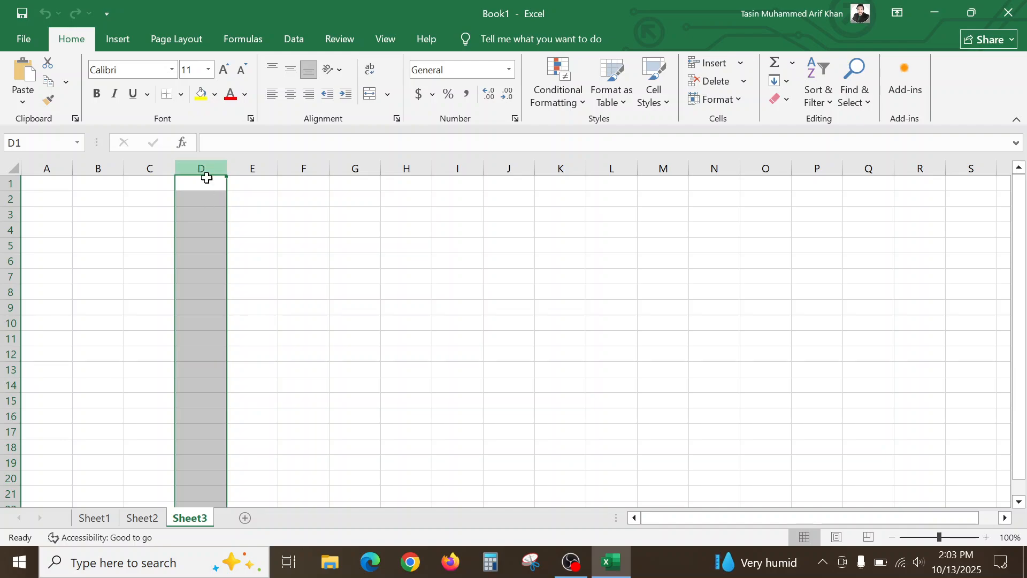
pyautogui.click(505, 166)
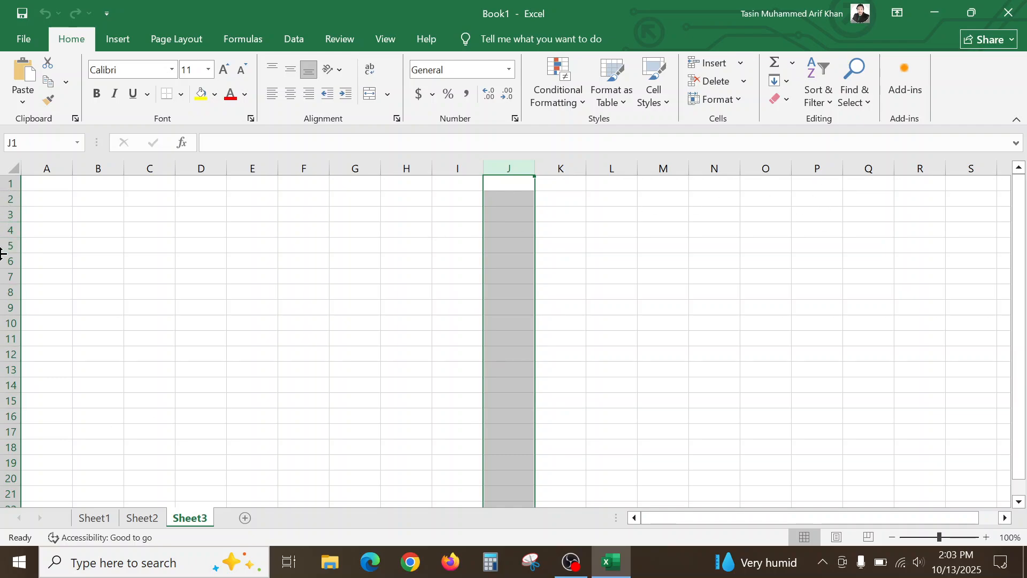
pyautogui.scroll(-6, 2, 254)
pyautogui.scroll(6, 8, 331)
pyautogui.click(3, 368)
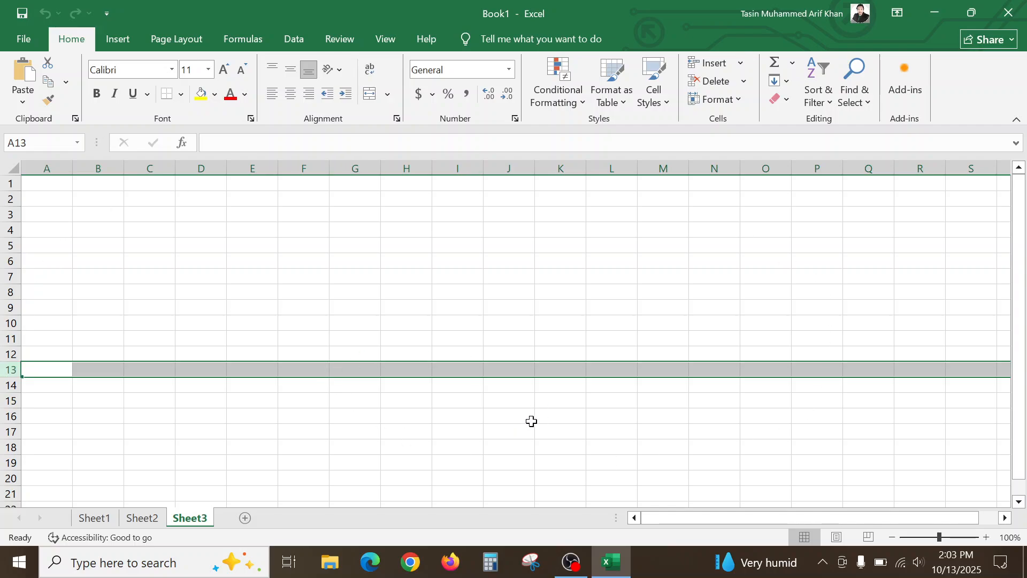
pyautogui.click(523, 336)
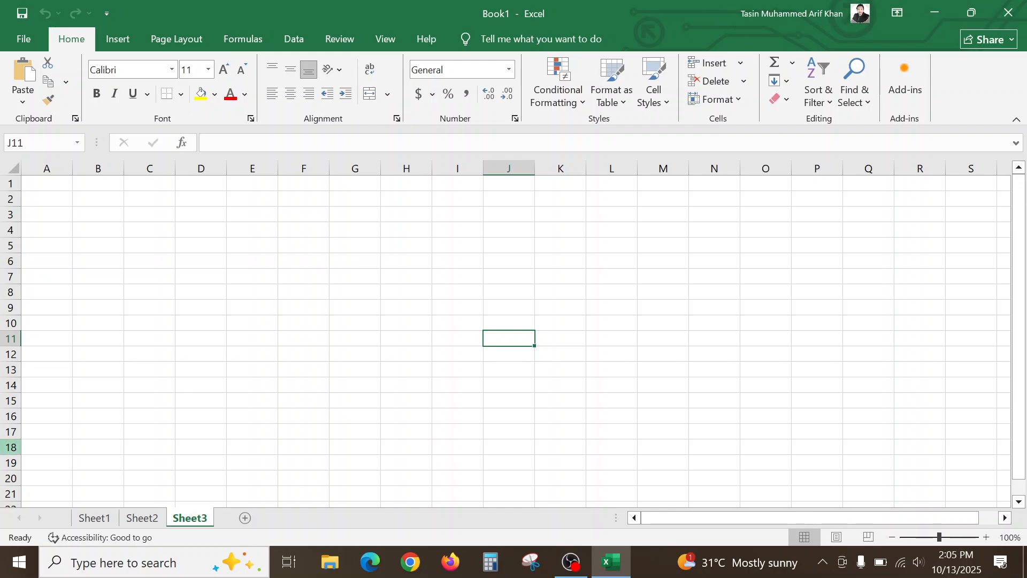
# Enter the number 1 in cell B3 of Sheet3
pyautogui.click(100, 215)
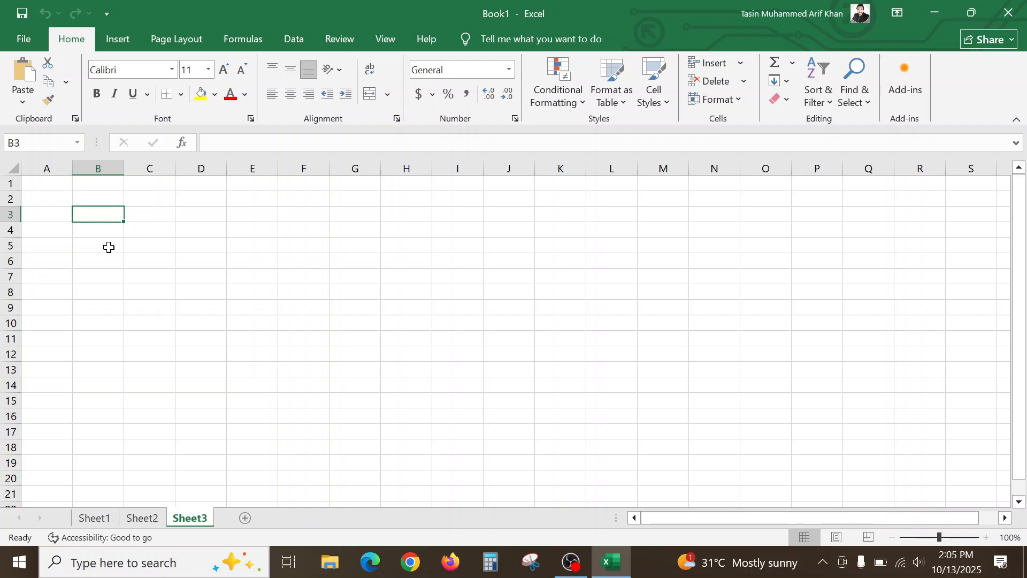
pyautogui.write('1')
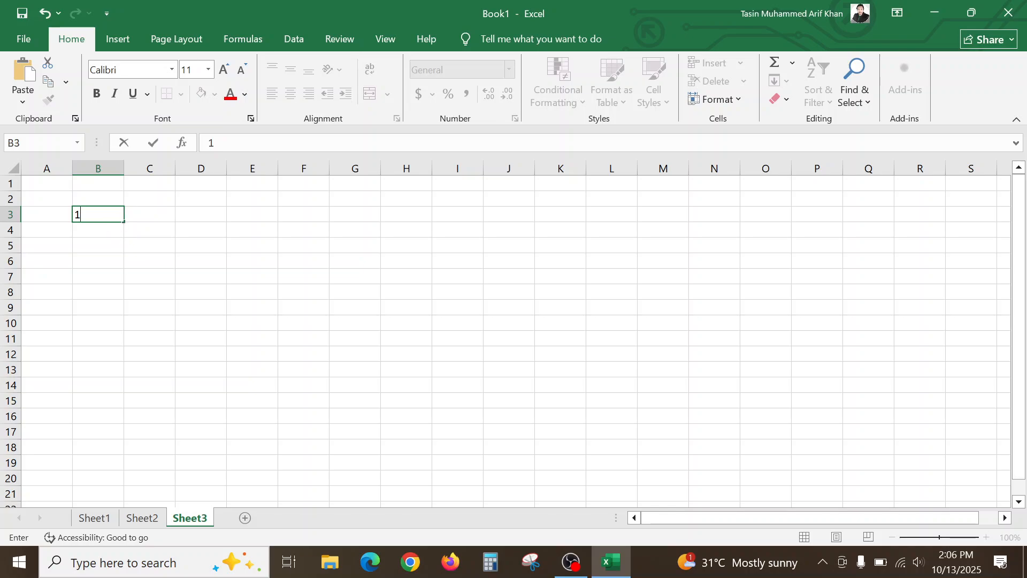
pyautogui.moveTo(126, 223); pyautogui.dragTo(122, 342)
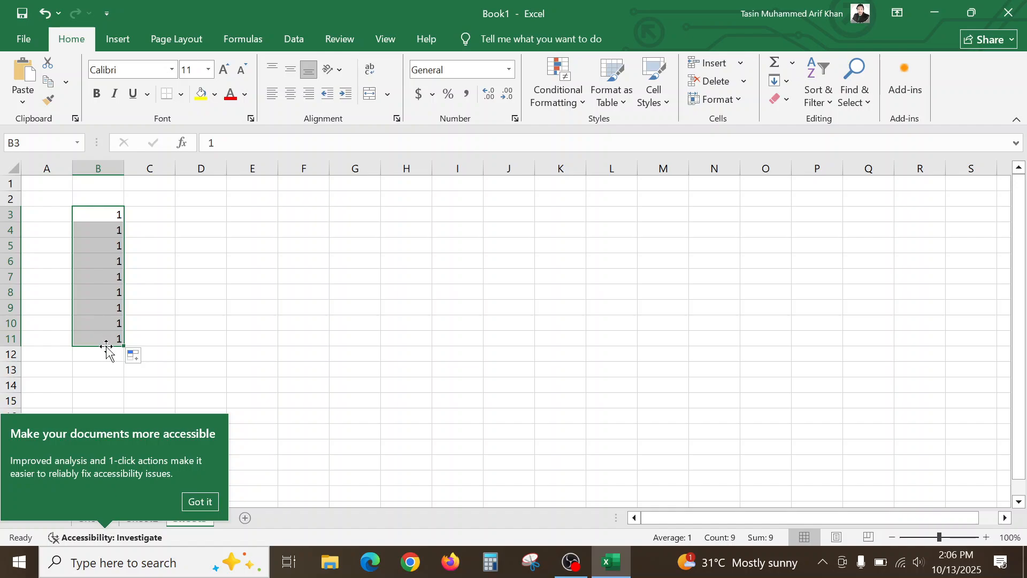
pyautogui.click(195, 502)
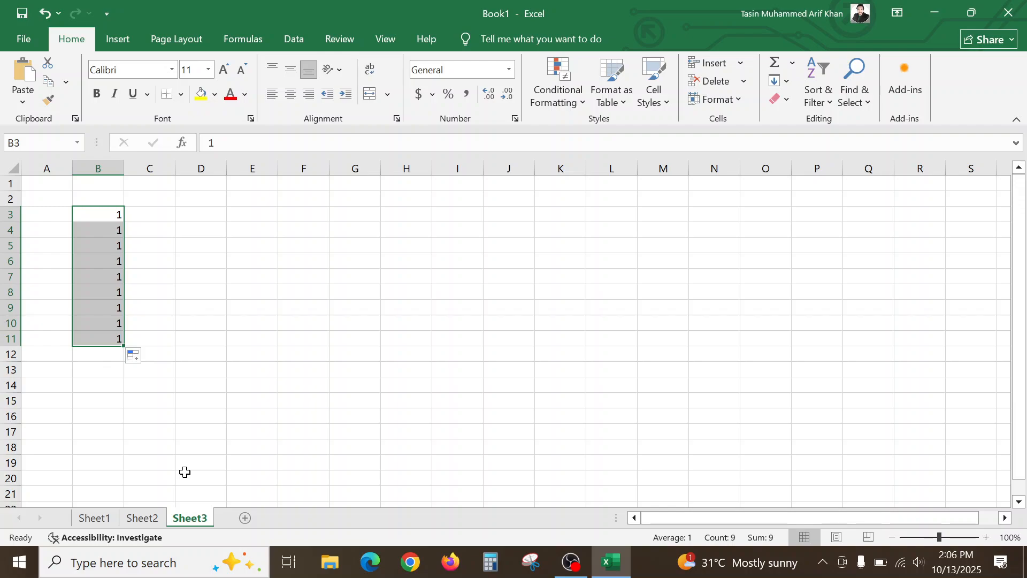
pyautogui.hotkey('ctrl', 'z')
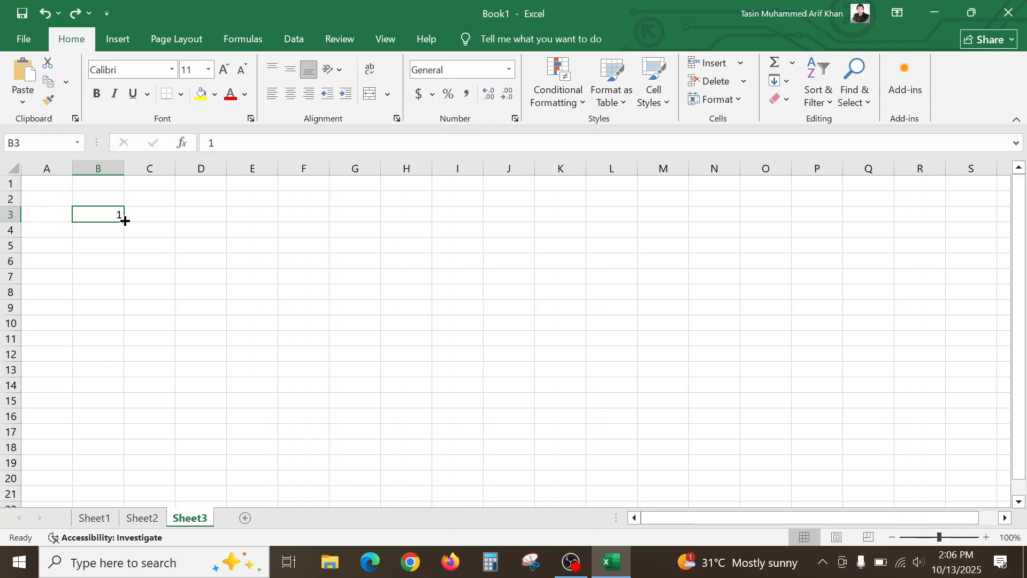
# Fill the series 1 to 6 down cells B3:B8 and enter the heading S/L above it in B2
pyautogui.moveTo(125, 220); pyautogui.dragTo(124, 301)
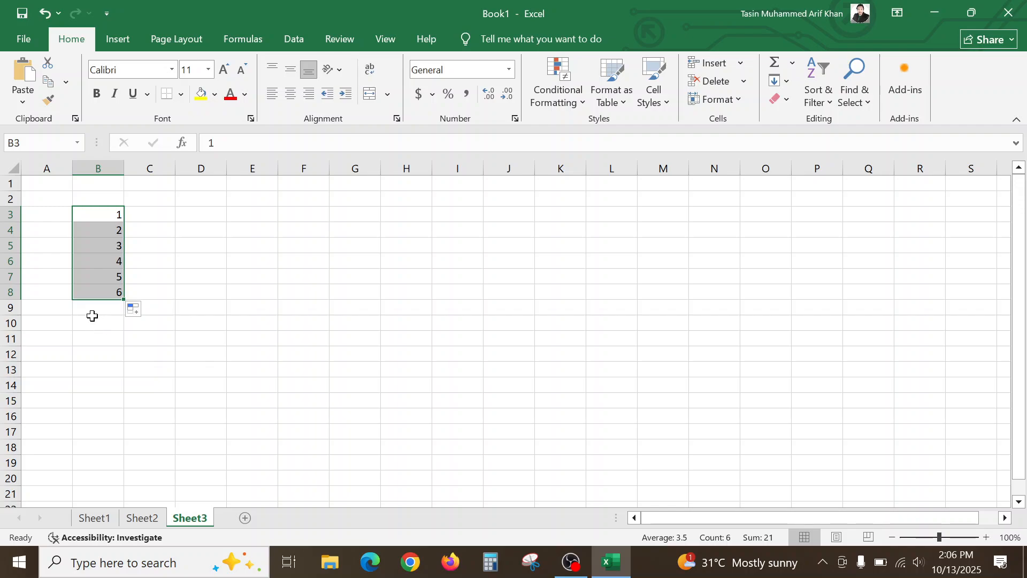
pyautogui.click(98, 199)
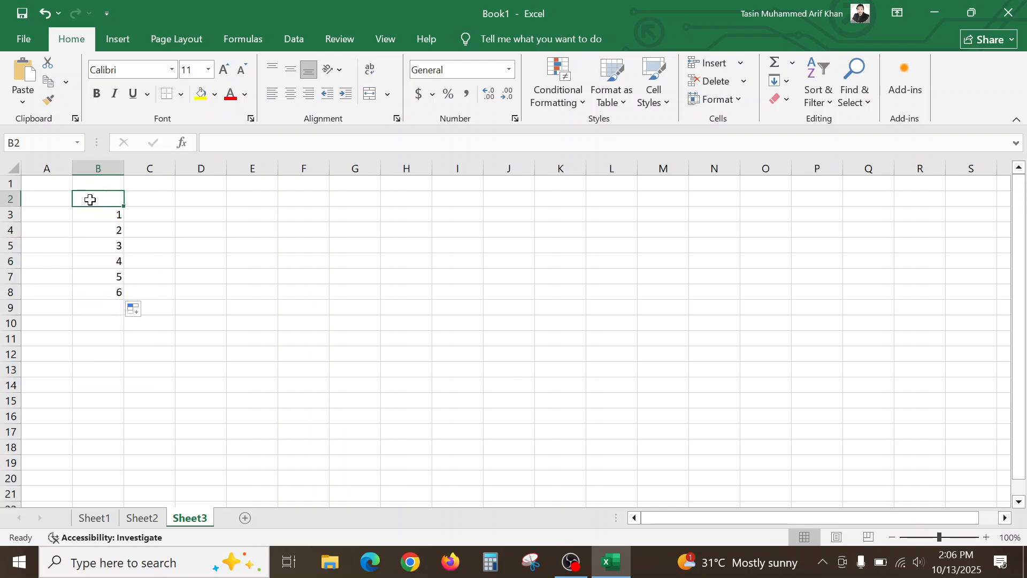
pyautogui.press('F2')
pyautogui.write('S')
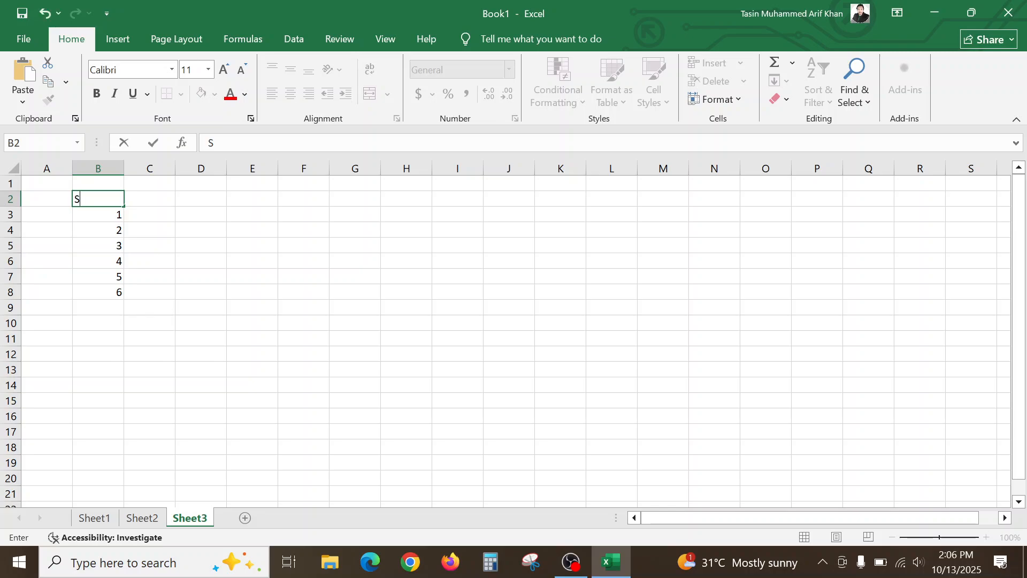
pyautogui.write('/L')
pyautogui.click(158, 199)
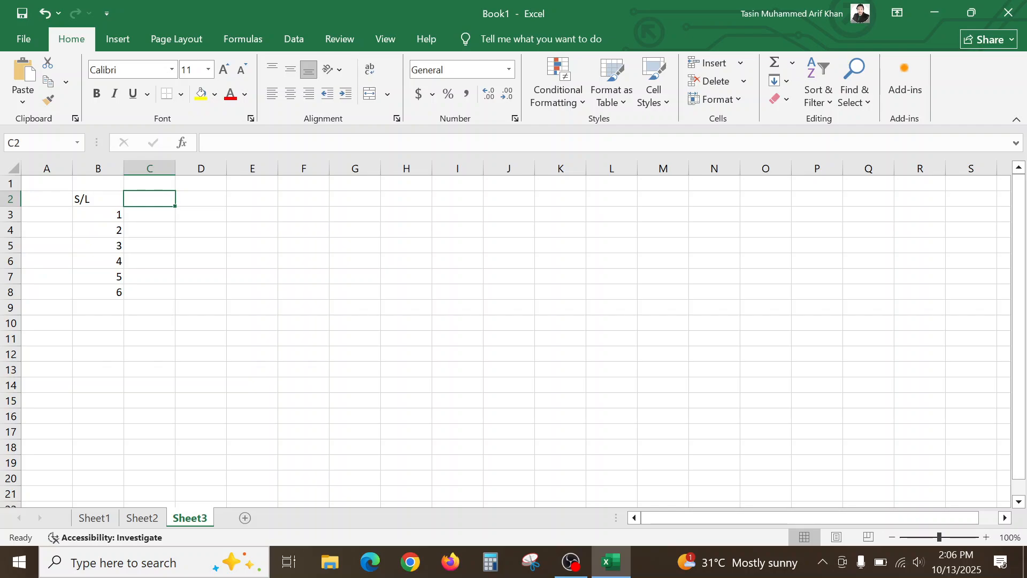
# Enter the headings Name, Age and Address in cells C2, D2 and E2
pyautogui.press('BackSpace')
pyautogui.write('Nme')
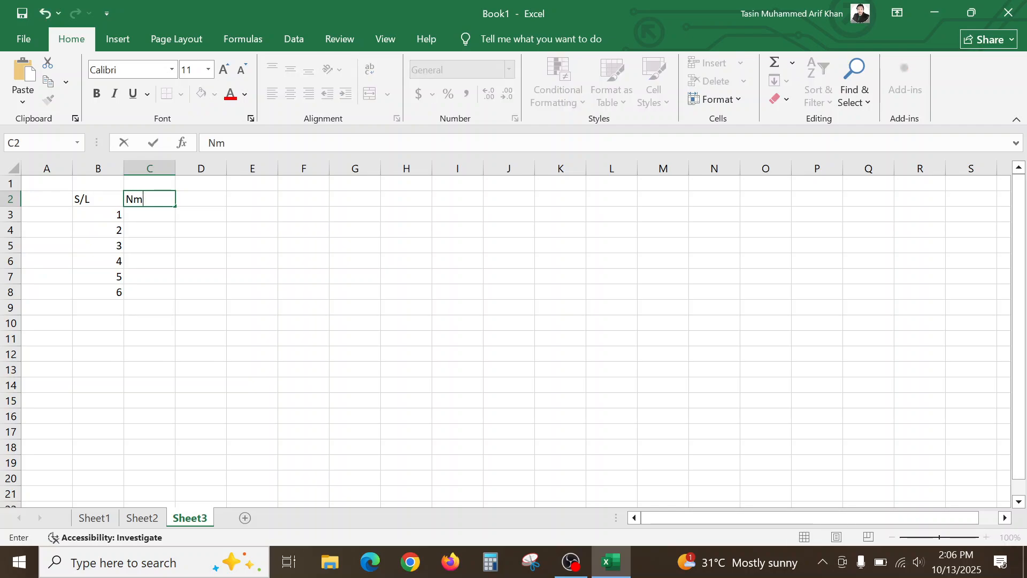
pyautogui.press('BackSpace')
pyautogui.press('BackSpace')
pyautogui.write('ame')
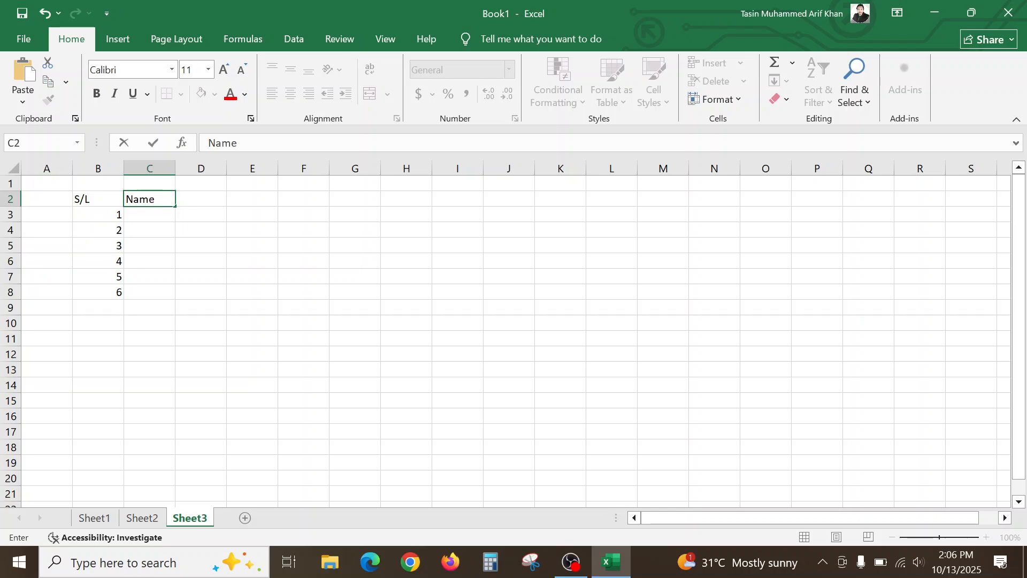
pyautogui.click(204, 202)
pyautogui.press('BackSpace')
pyautogui.write('Age')
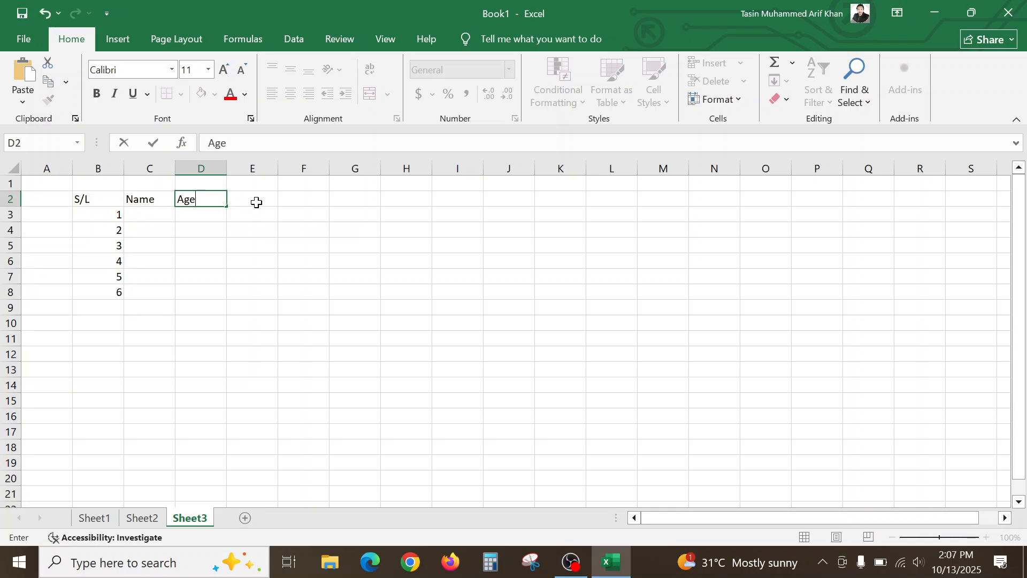
pyautogui.click(257, 202)
pyautogui.press('BackSpace')
pyautogui.write('Address')
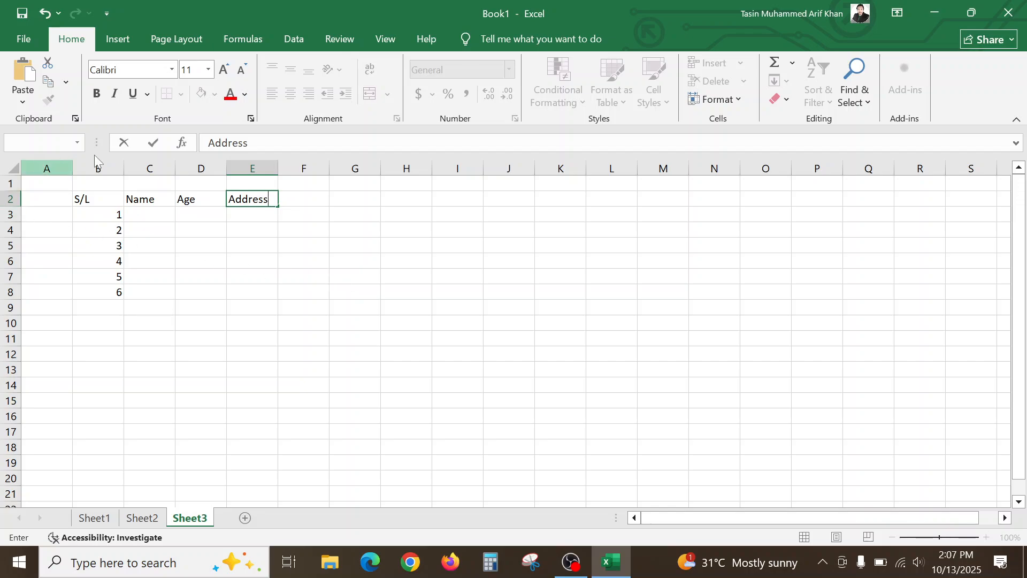
# Center the contents of heading row 2 and of the S/L column B horizontally
pyautogui.click(2, 199)
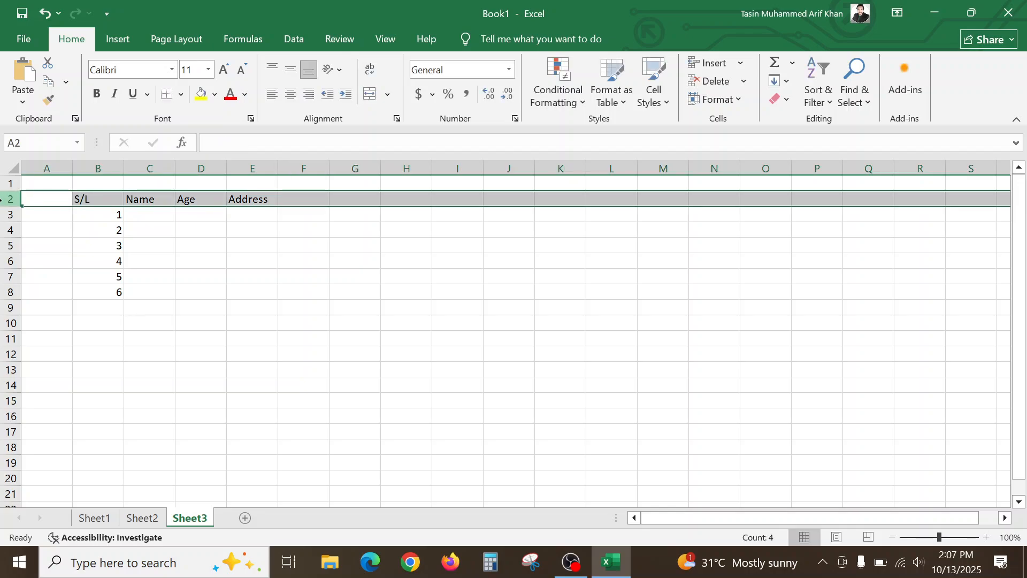
pyautogui.click(290, 98)
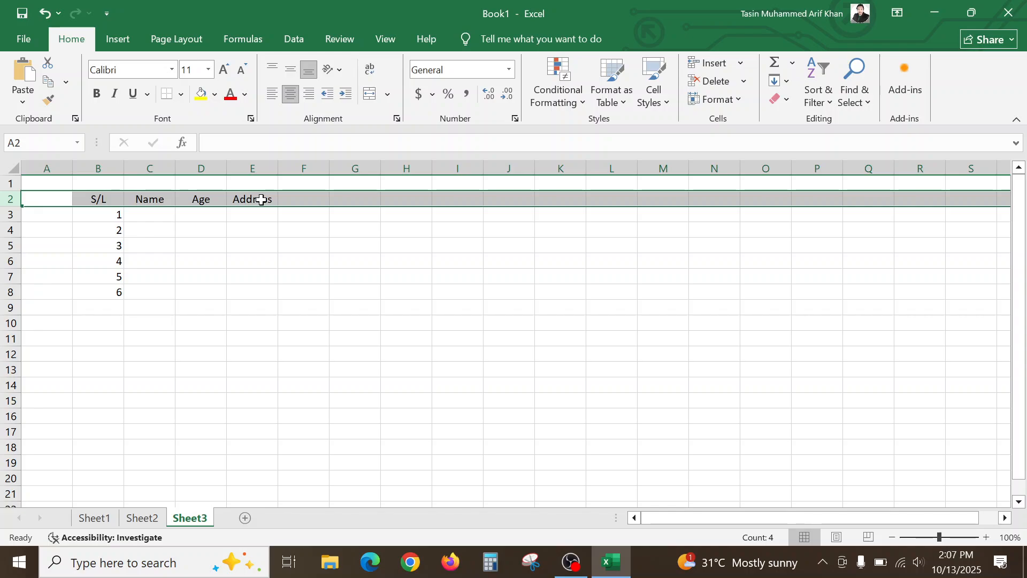
pyautogui.click(109, 169)
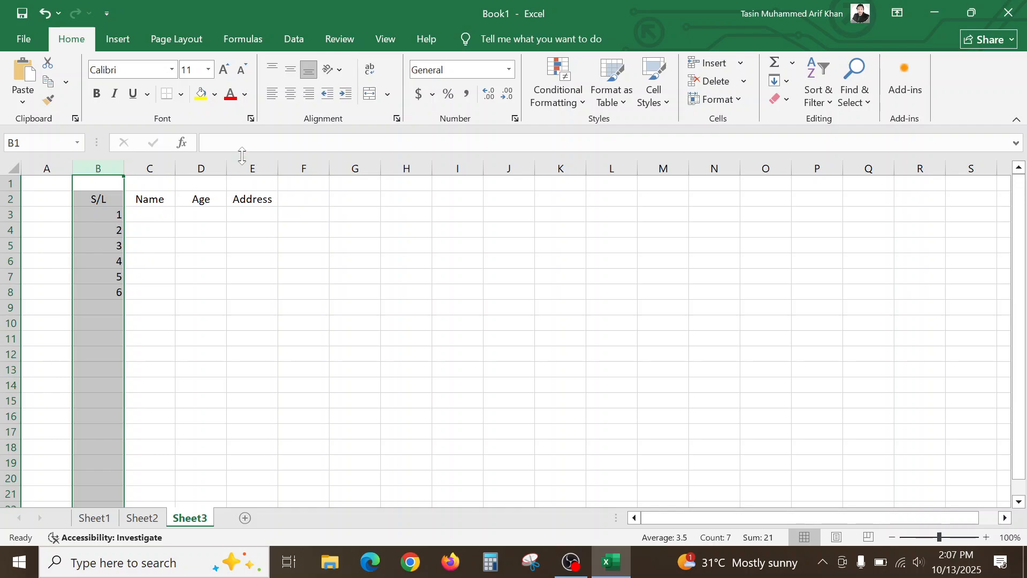
pyautogui.click(291, 94)
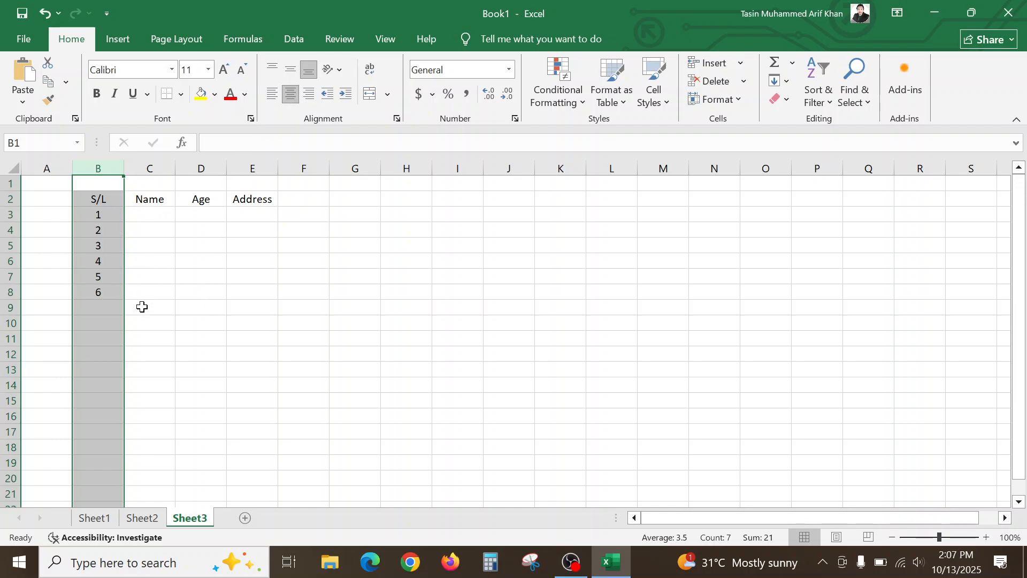
pyautogui.click(163, 264)
# Make the headings in row 2 bold
pyautogui.click(10, 199)
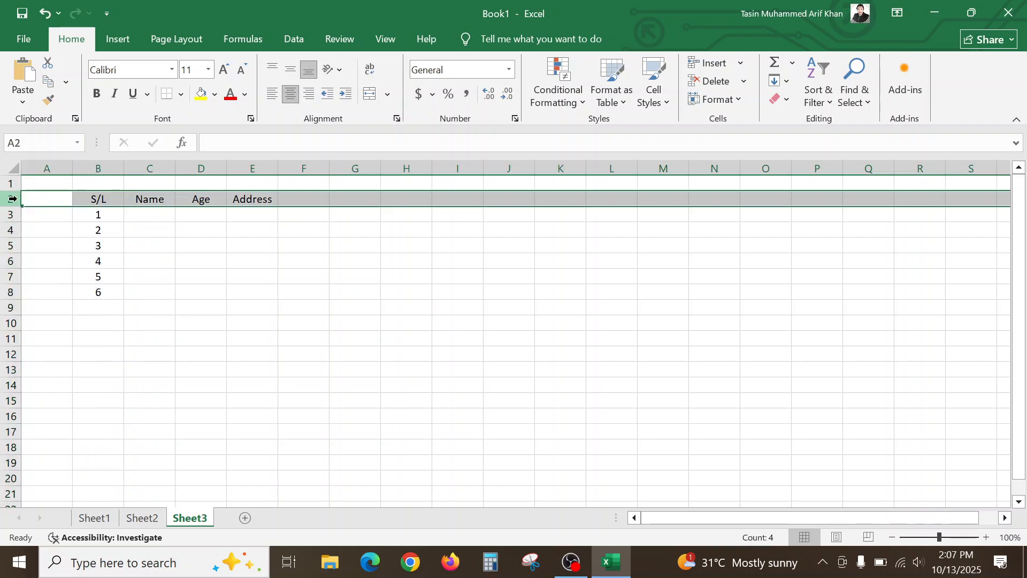
pyautogui.click(96, 95)
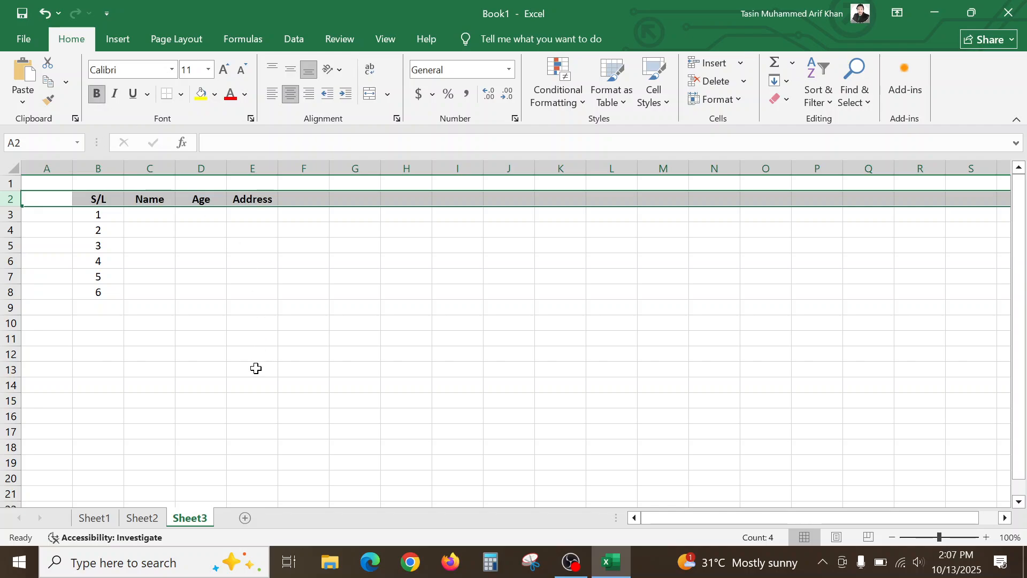
pyautogui.click(214, 292)
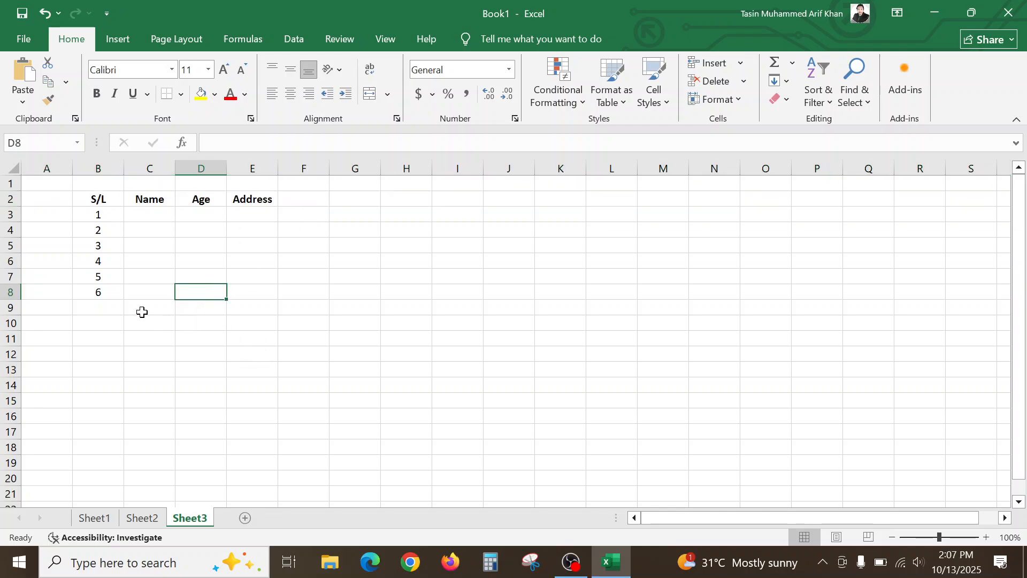
pyautogui.click(10, 199)
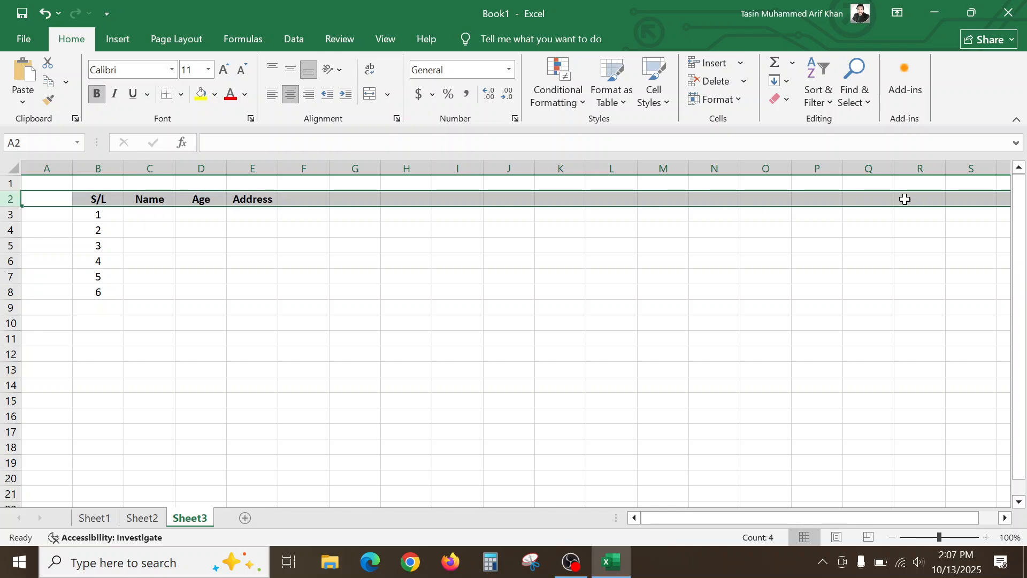
# Enter the first two people's names in cells C3 and C4 under the Name heading
pyautogui.click(150, 215)
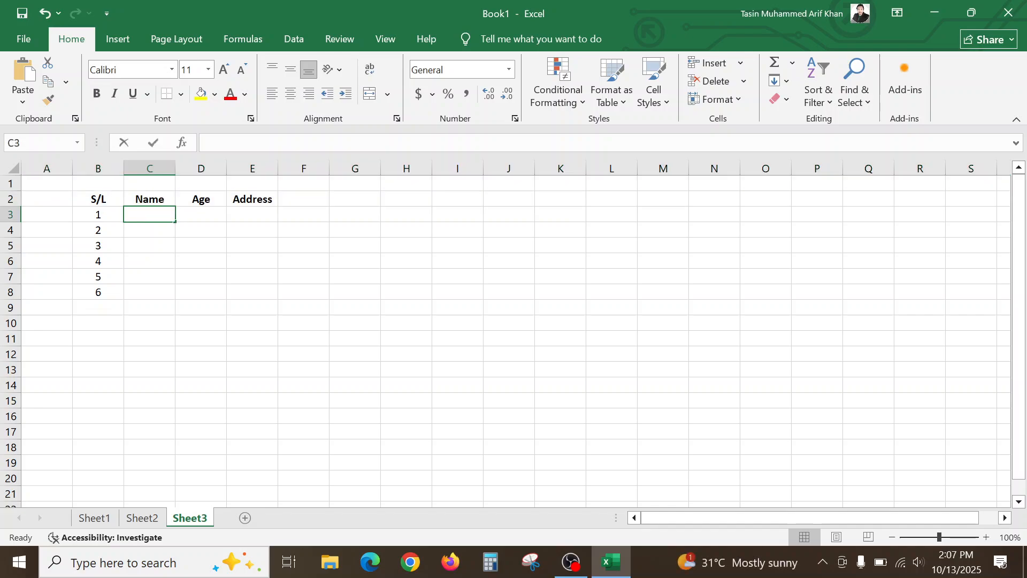
pyautogui.doubleClick(150, 215)
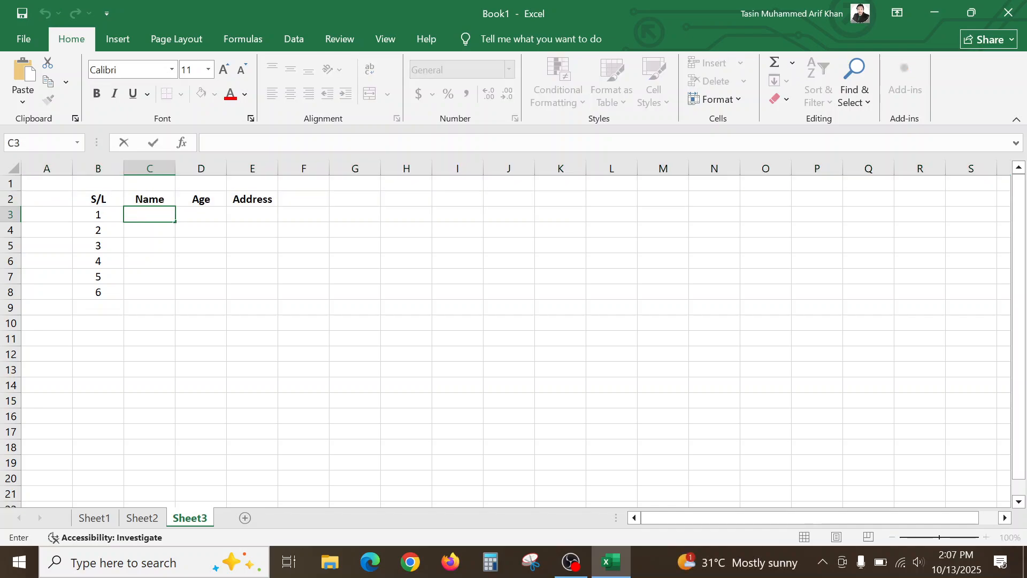
pyautogui.write('Arif')
pyautogui.click(156, 232)
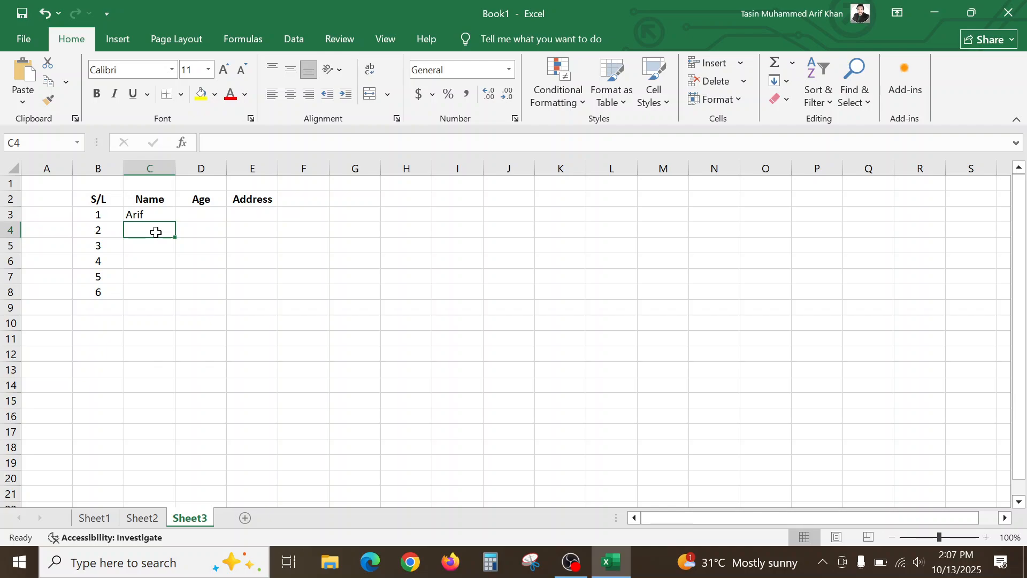
pyautogui.write('Safu')
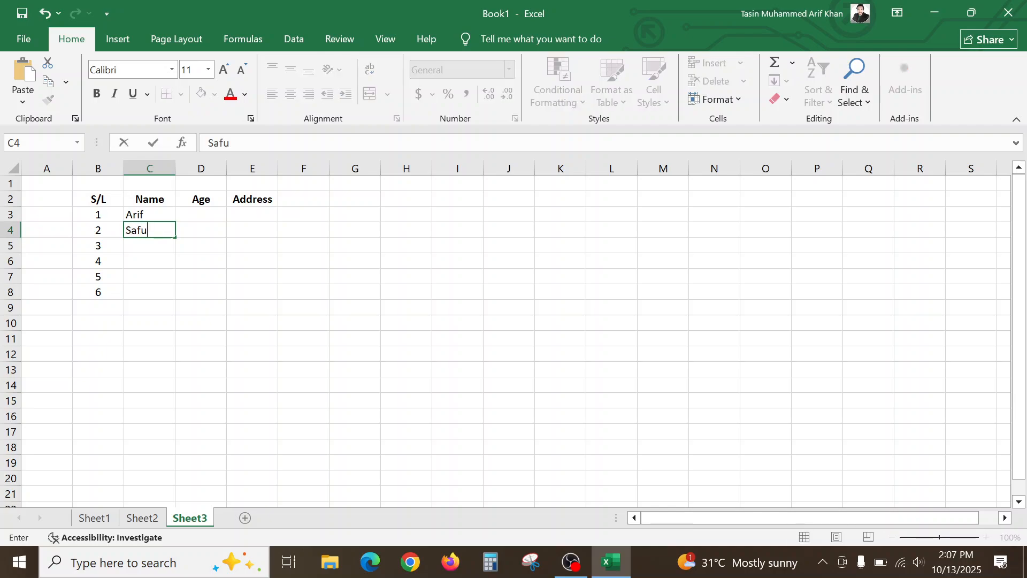
pyautogui.press('BackSpace')
pyautogui.write('in')
# Enter the ages 29 and 18 in cells D3 and D4 for the first two people
pyautogui.click(198, 217)
pyautogui.click(718, 143)
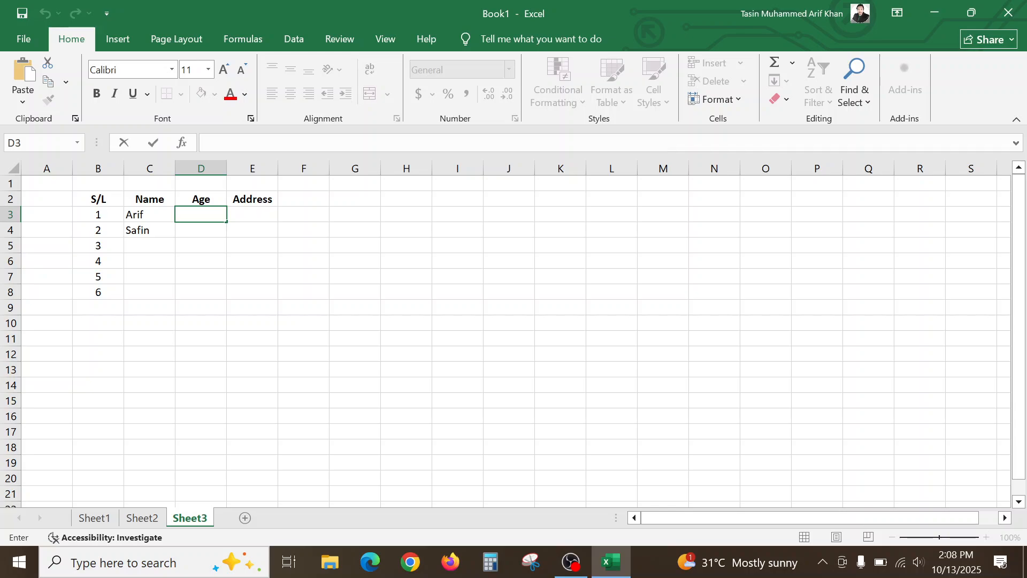
pyautogui.write('29')
pyautogui.click(198, 233)
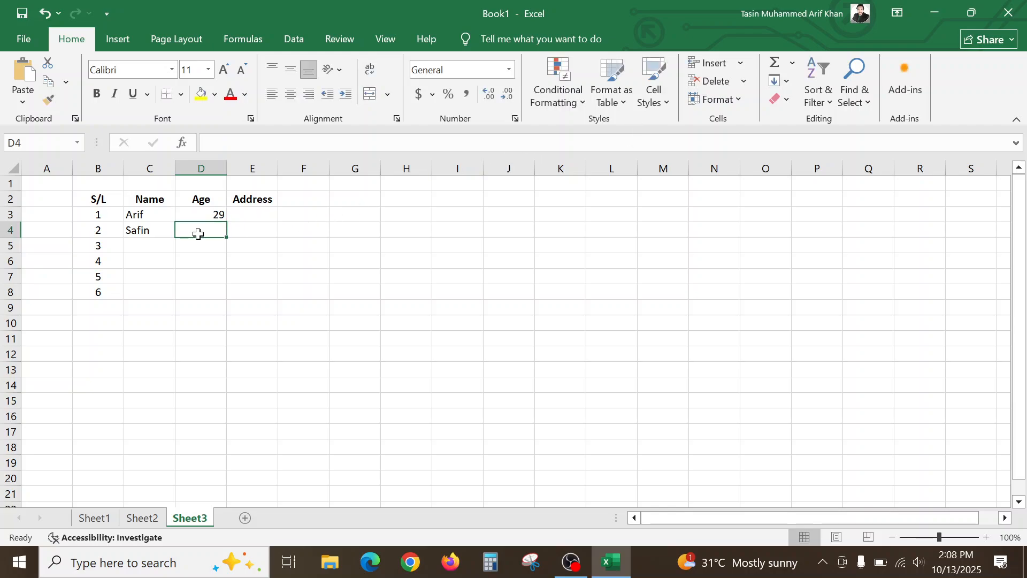
pyautogui.write('1')
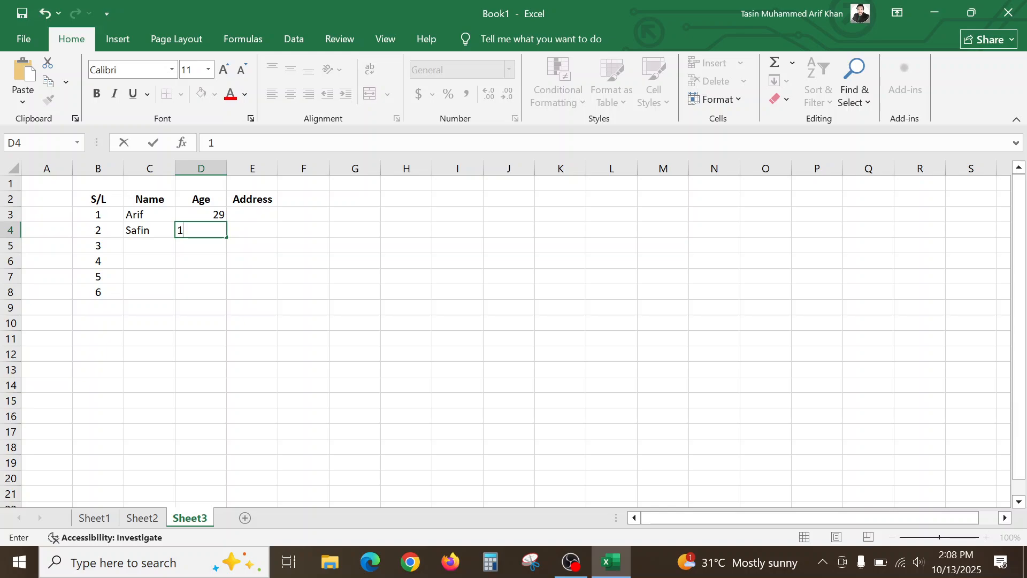
pyautogui.write('8')
# Enter the third person's name in cell C5 and the age 18 in D5
pyautogui.click(153, 243)
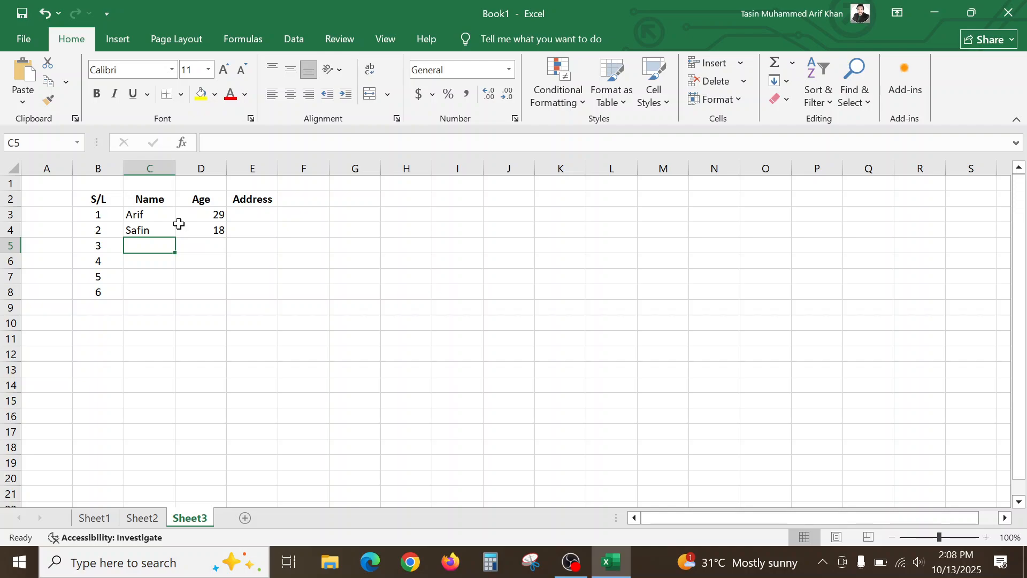
pyautogui.write('Tuhin')
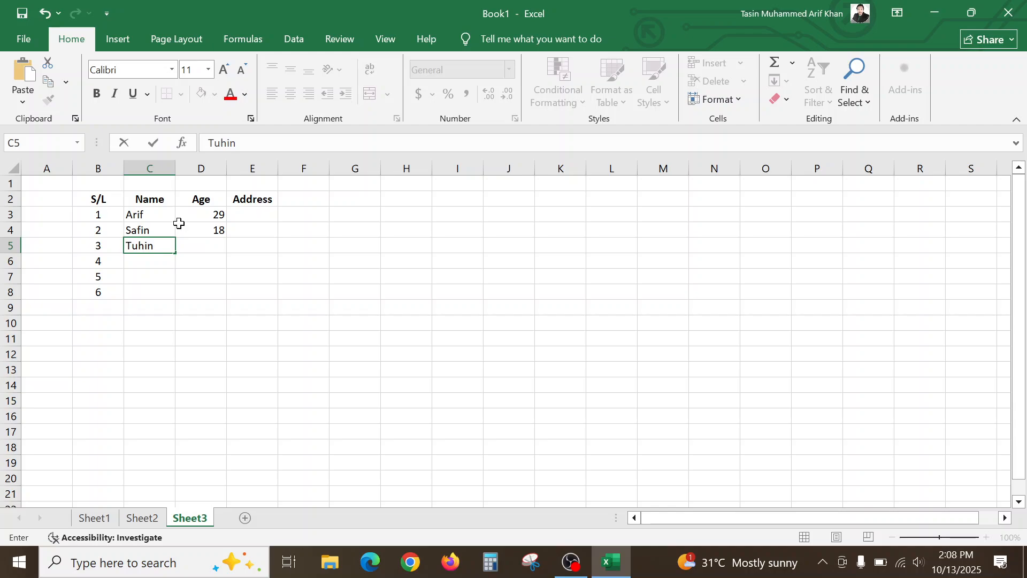
pyautogui.click(200, 249)
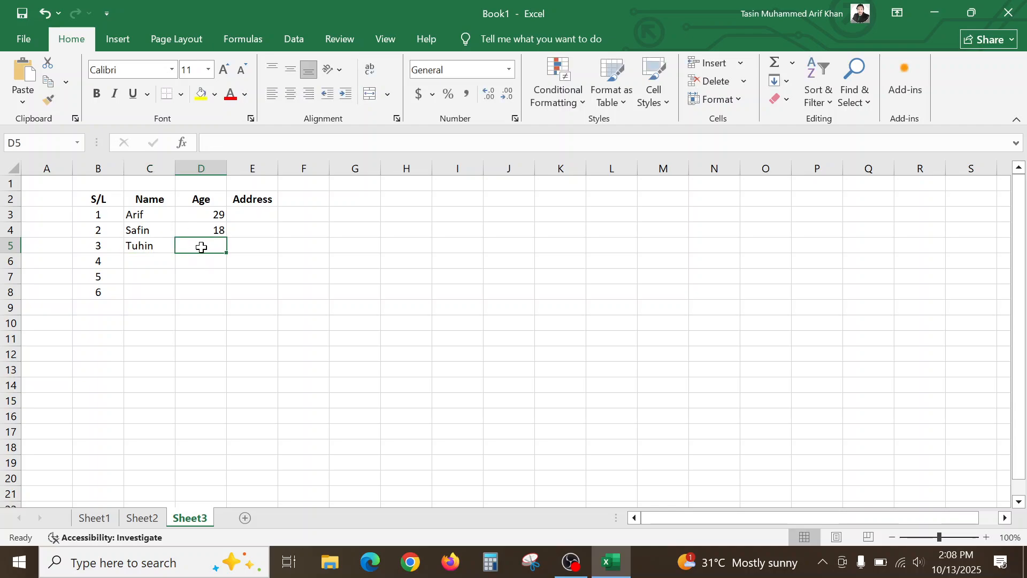
pyautogui.write('18')
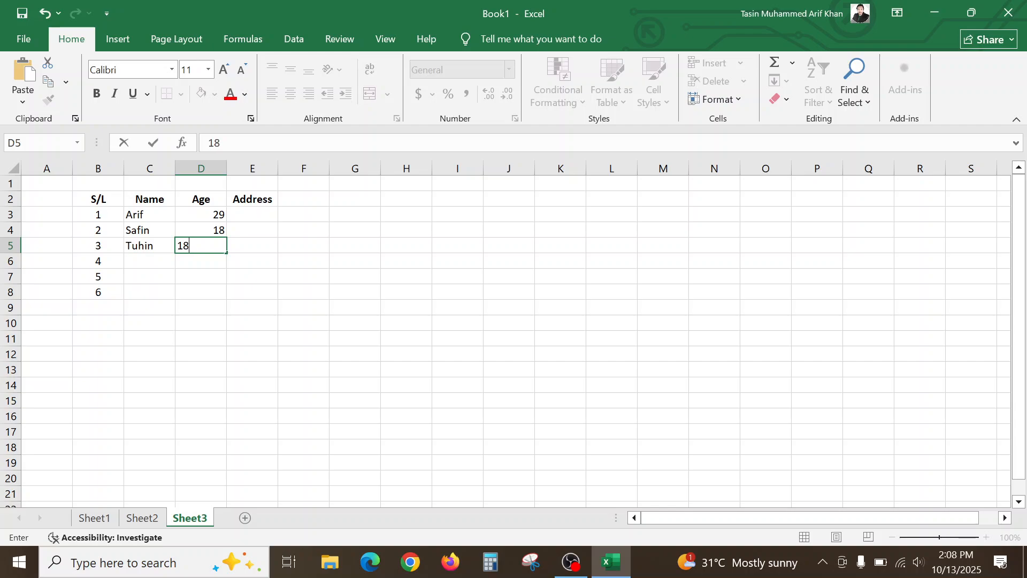
# Enter the fourth person's name in cell C6 and the age 22 in D6
pyautogui.click(166, 259)
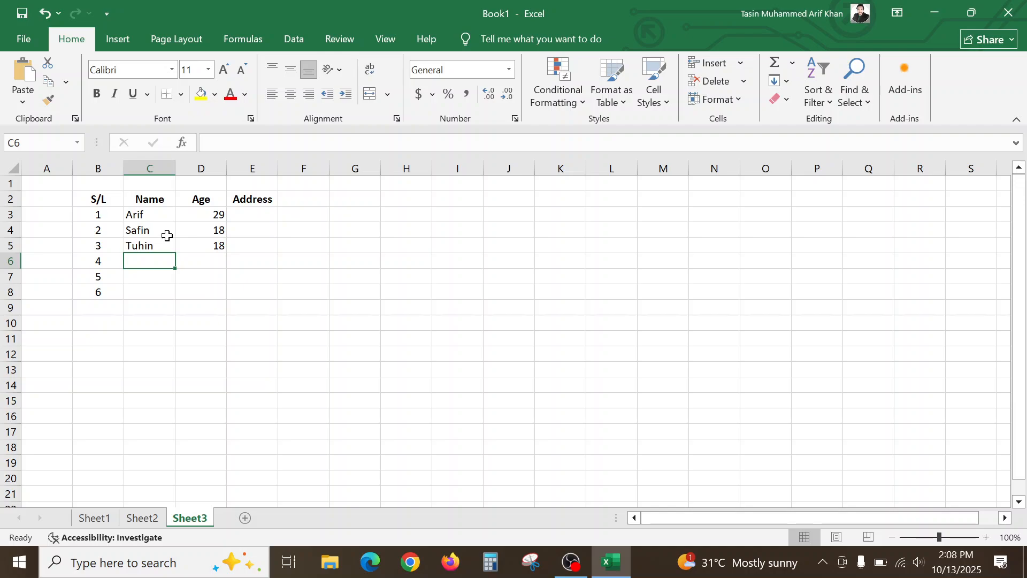
pyautogui.write('B')
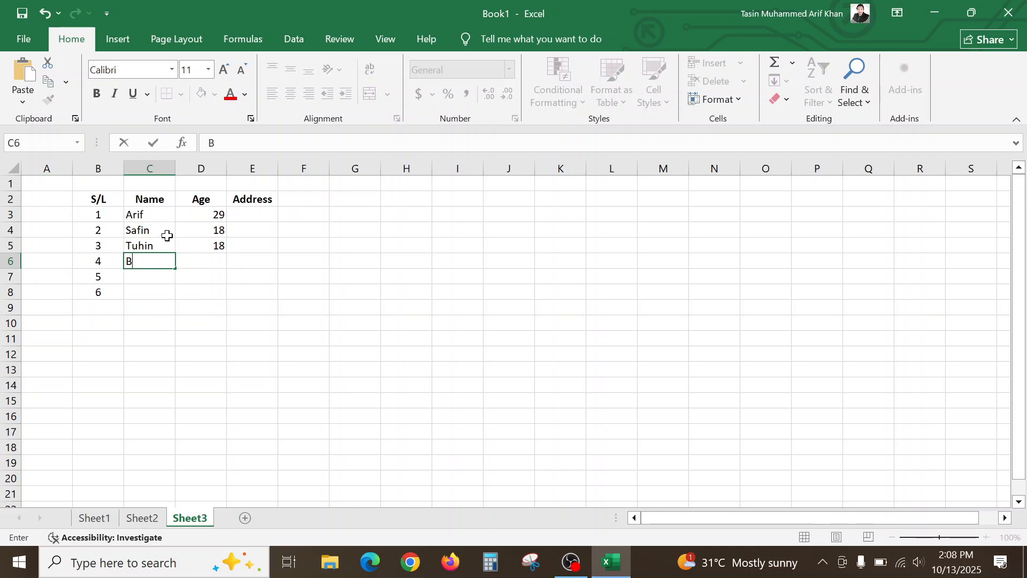
pyautogui.write('asit')
pyautogui.press('Tab')
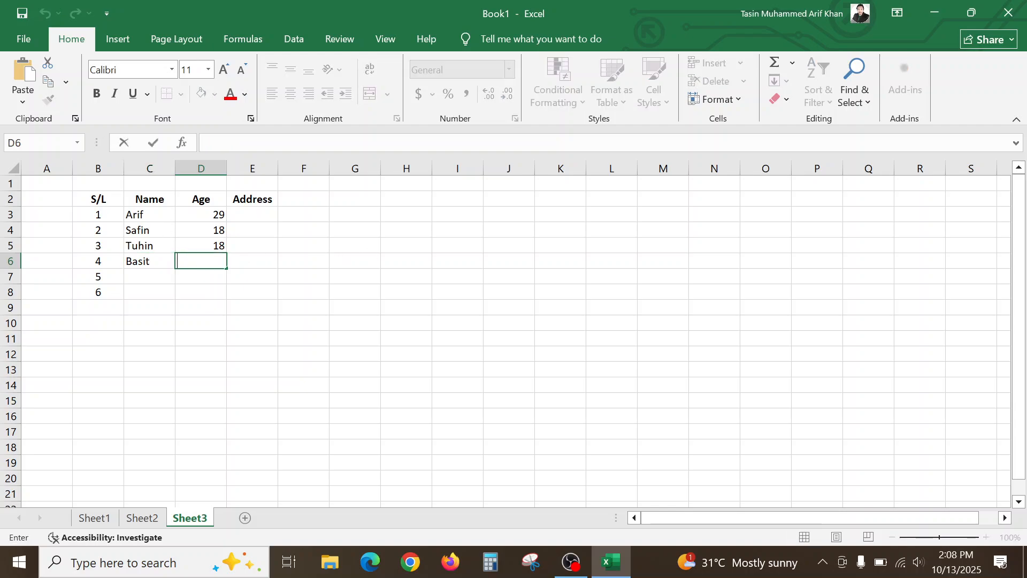
pyautogui.write('22')
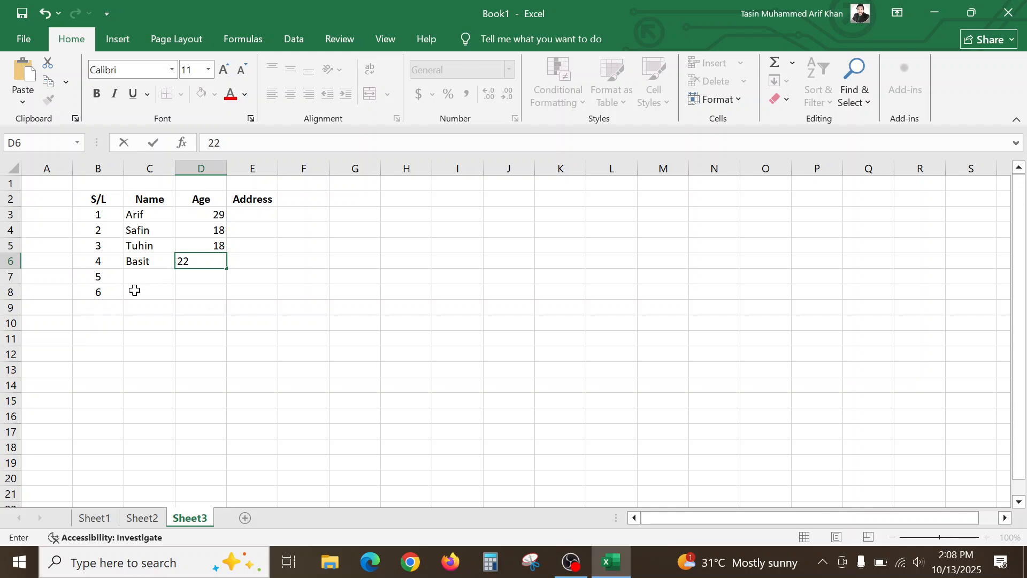
# Enter the fifth person's name in cell C7 and the age 18 in D7
pyautogui.click(147, 282)
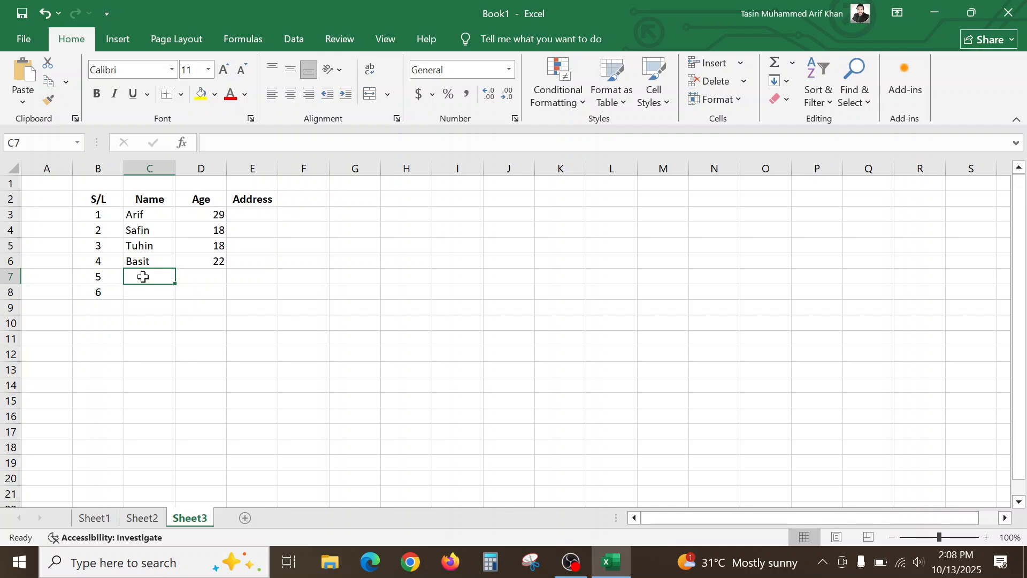
pyautogui.write('T')
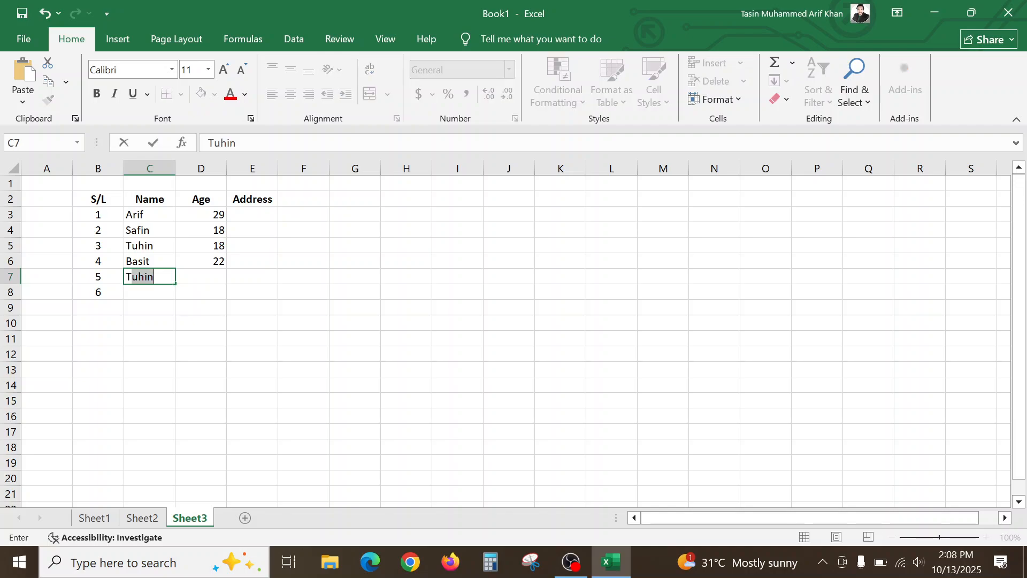
pyautogui.write('amim')
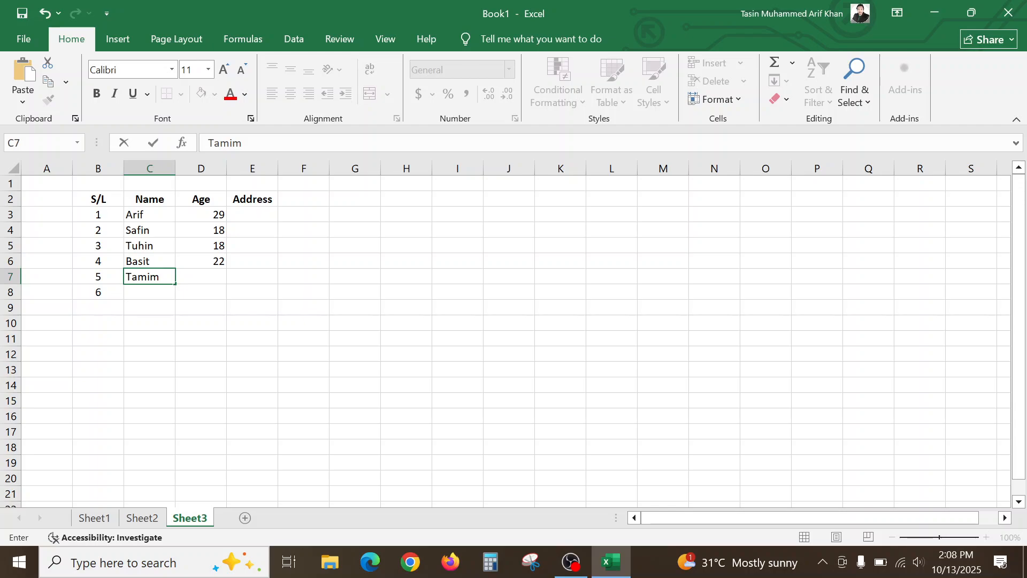
pyautogui.press('Tab')
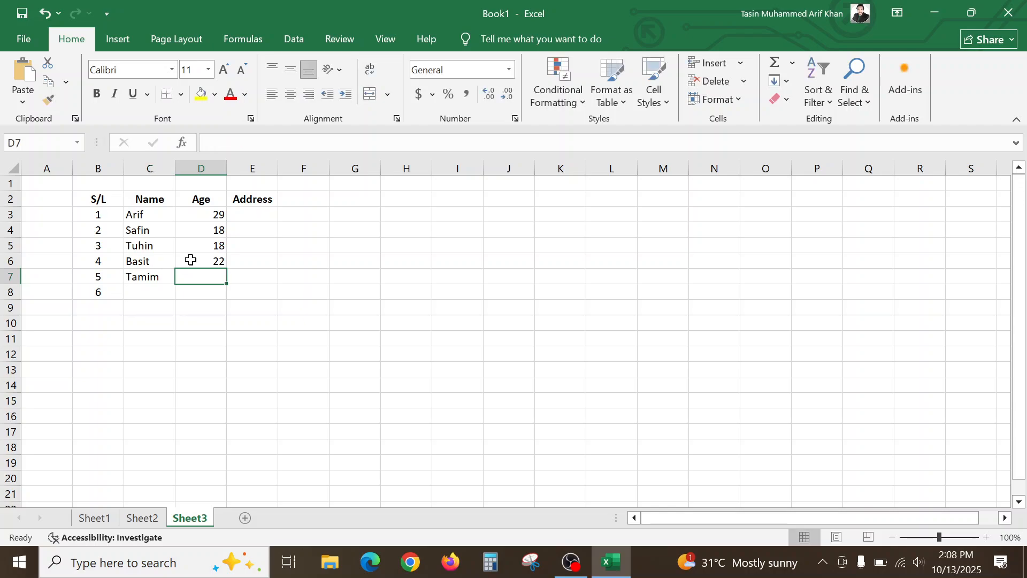
pyautogui.write('18')
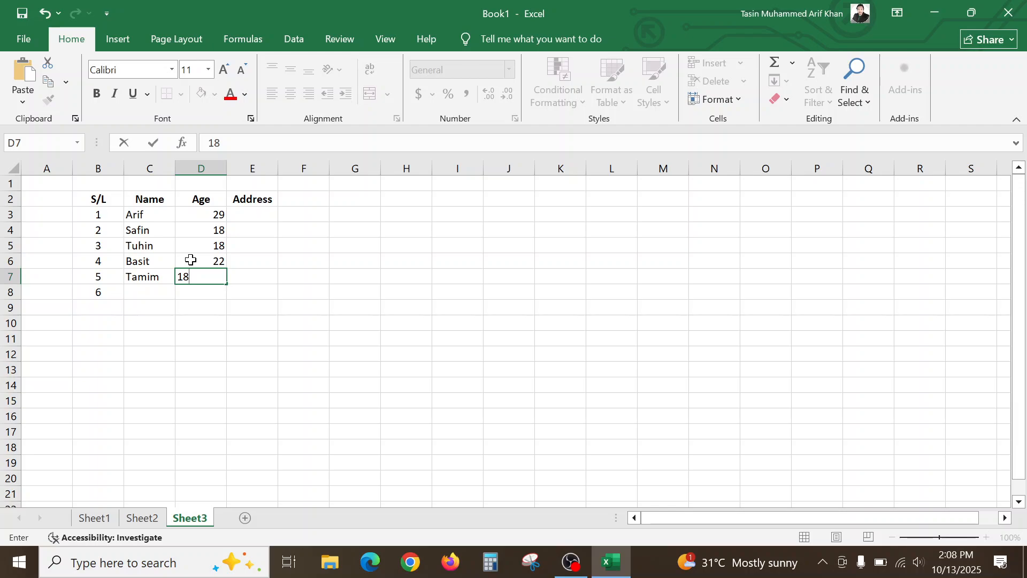
pyautogui.press('Return')
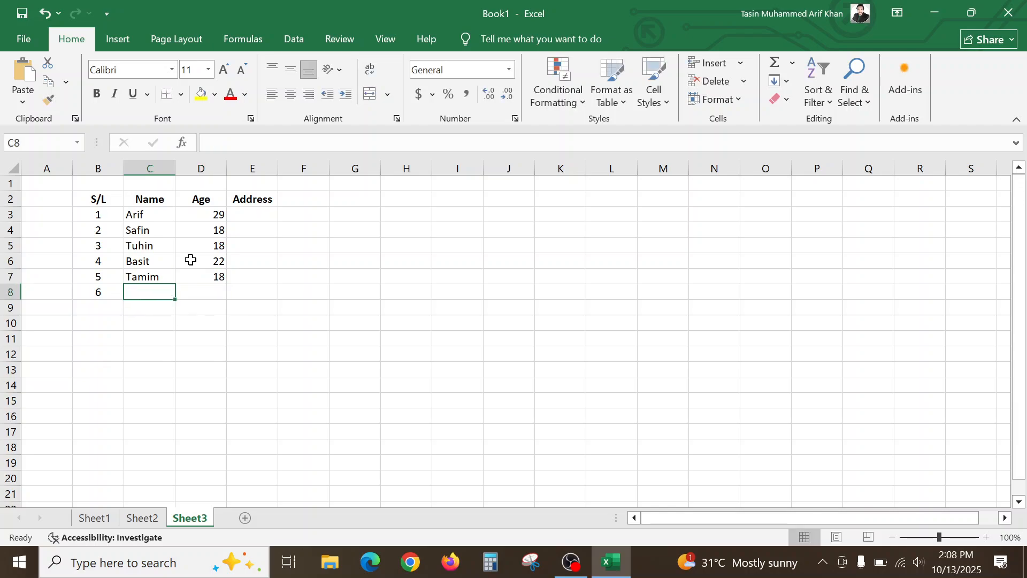
# Enter the sixth person's name in cell C8 and the age 24 in D8
pyautogui.write('Fahad')
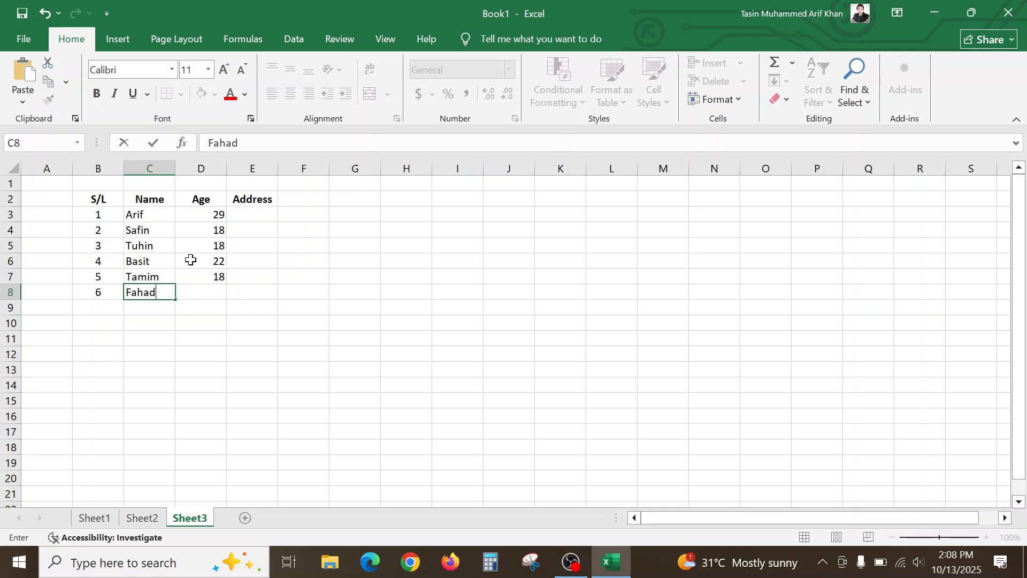
pyautogui.press('Tab')
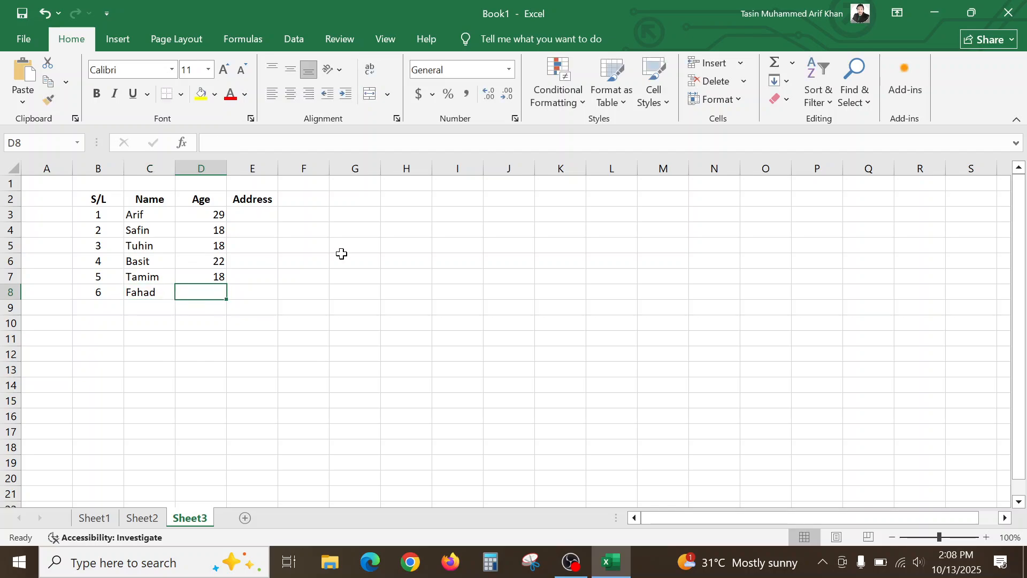
pyautogui.write('24')
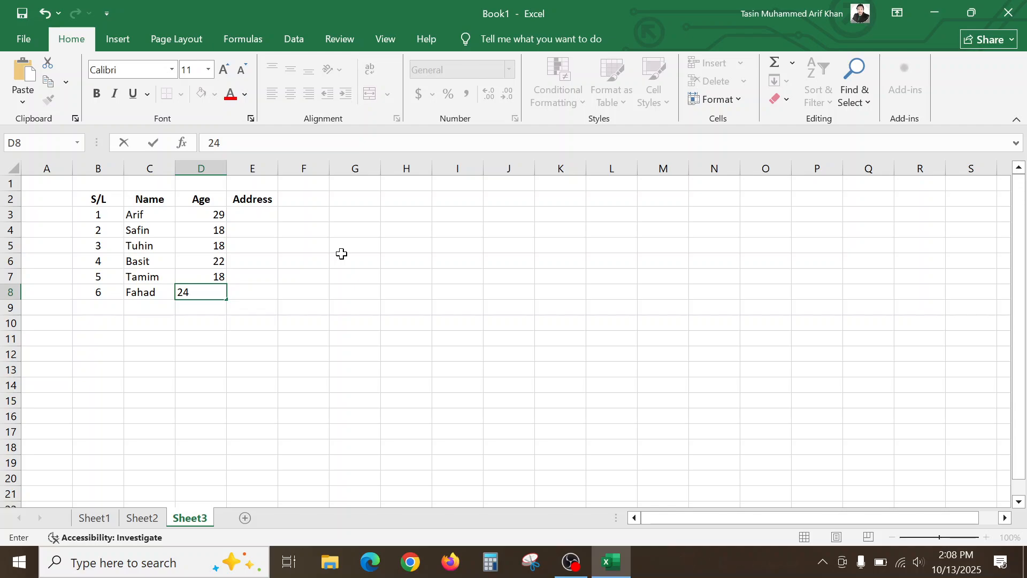
# Enter the addresses of the first two people in cells E3 and E4
pyautogui.click(258, 214)
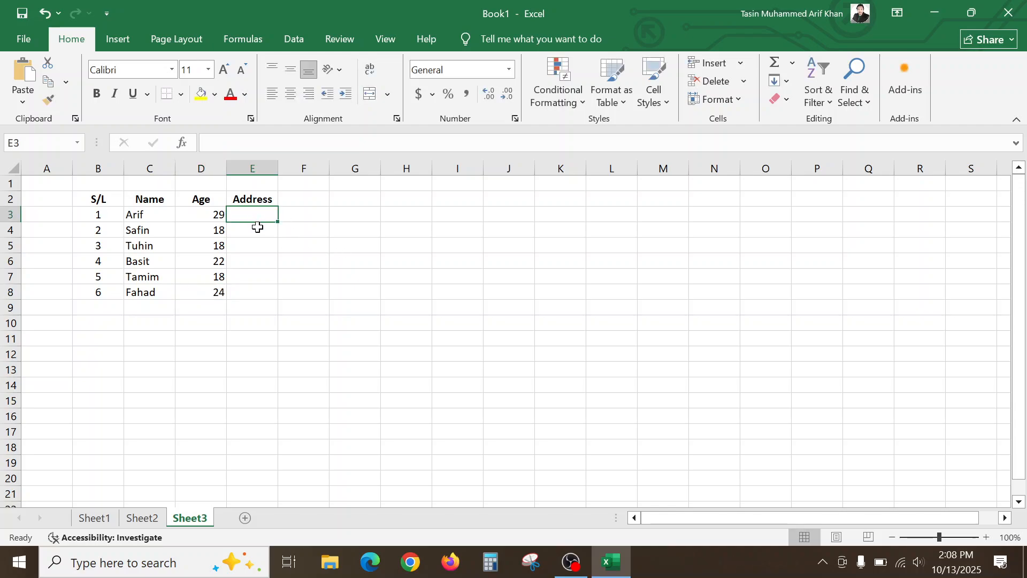
pyautogui.doubleClick(260, 214)
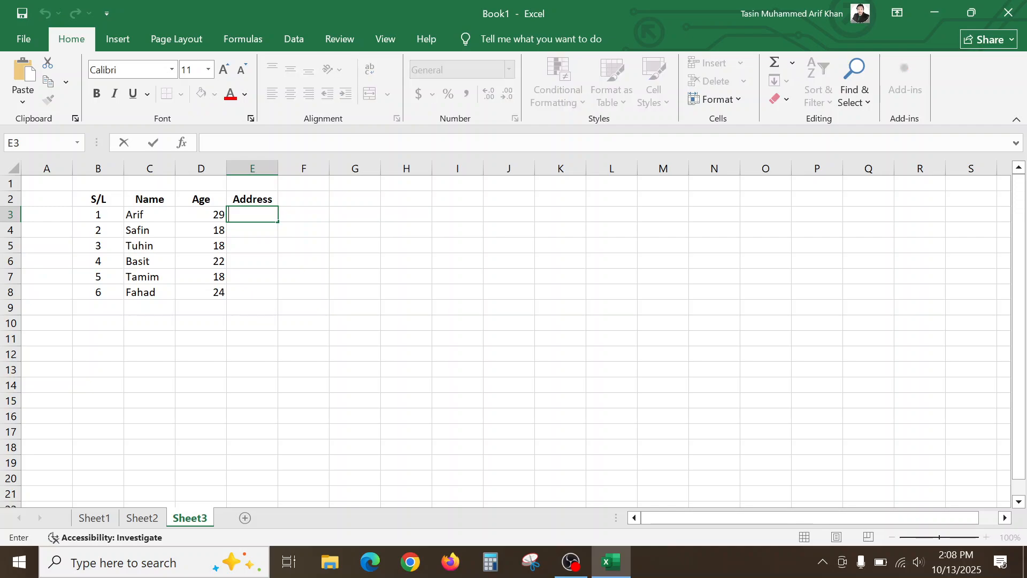
pyautogui.write('Shah')
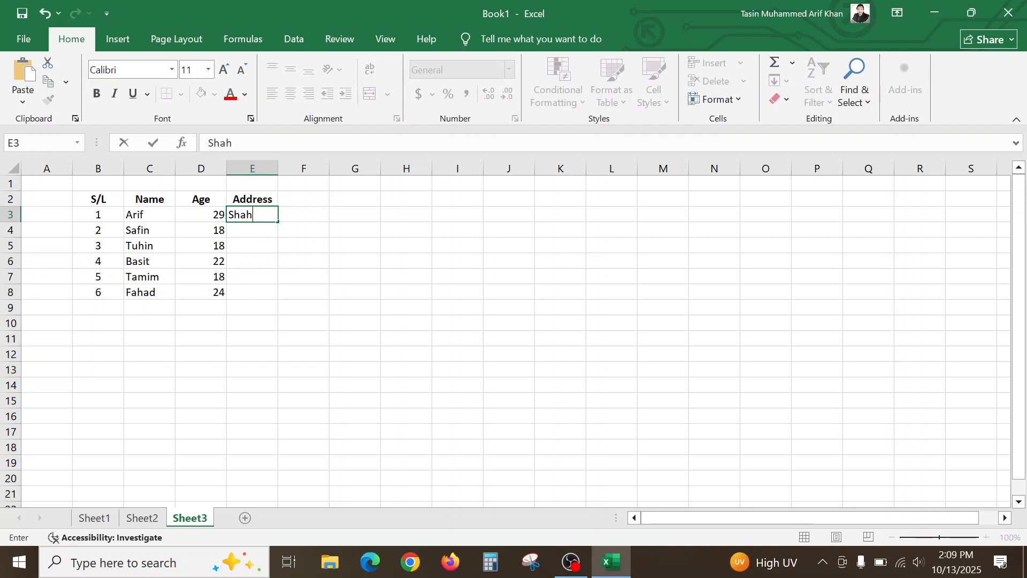
pyautogui.write('bazpur')
pyautogui.press('Return')
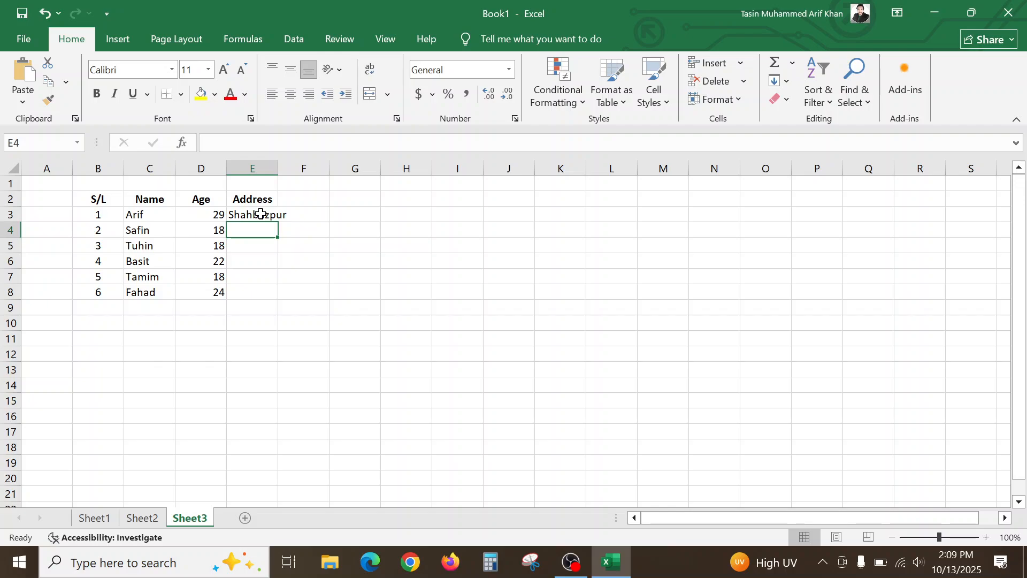
pyautogui.write('Itauri')
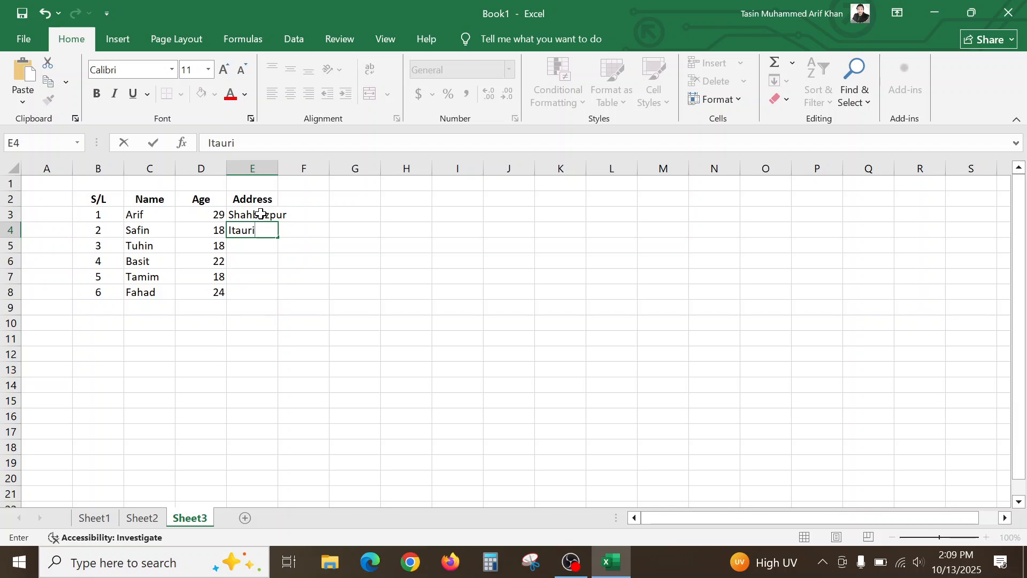
pyautogui.press('Return')
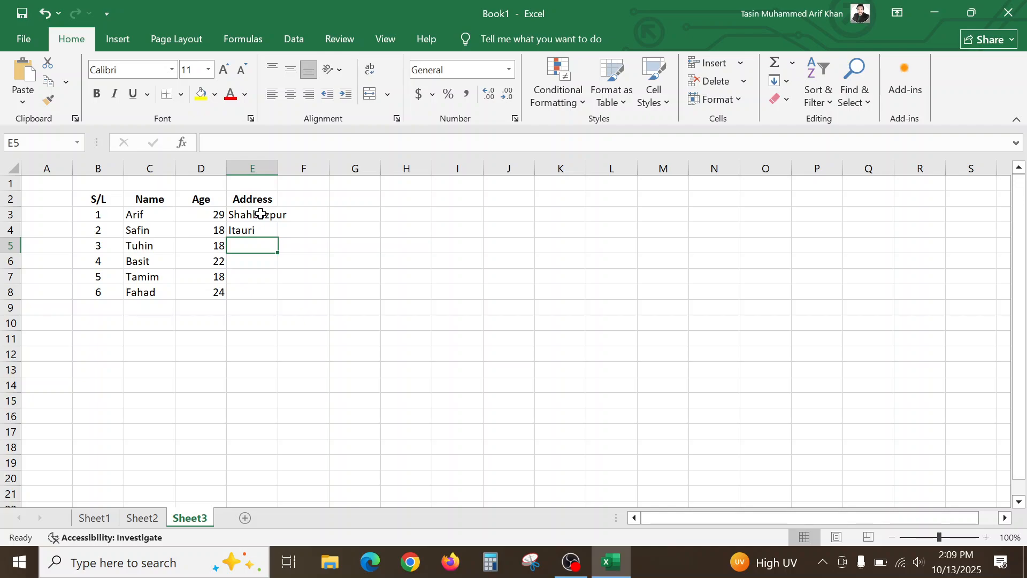
# Enter the addresses of the third and fourth people in cells E5 and E6
pyautogui.write('Di')
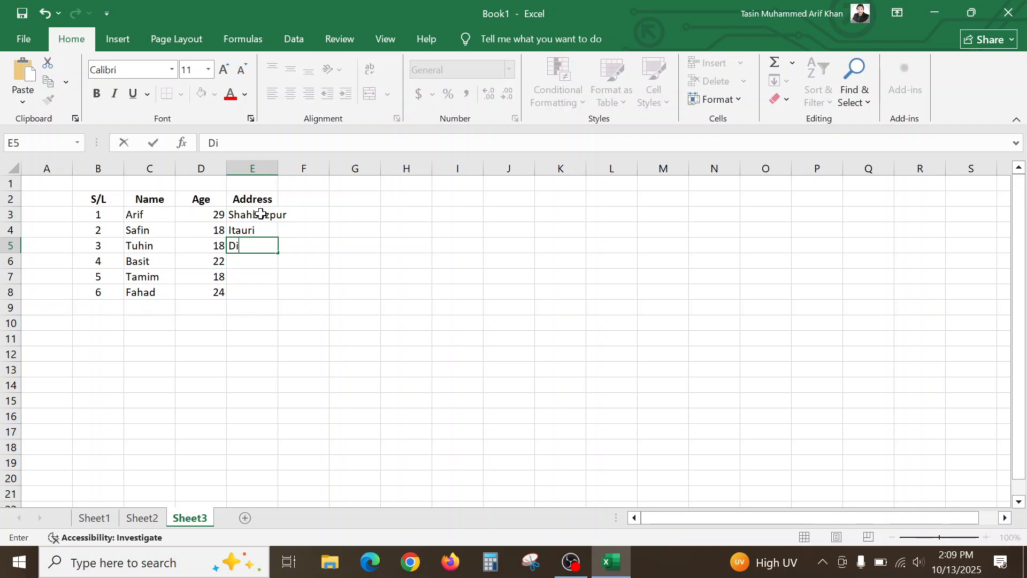
pyautogui.write('h')
pyautogui.press('BackSpace')
pyautogui.write('girpar')
pyautogui.press('Return')
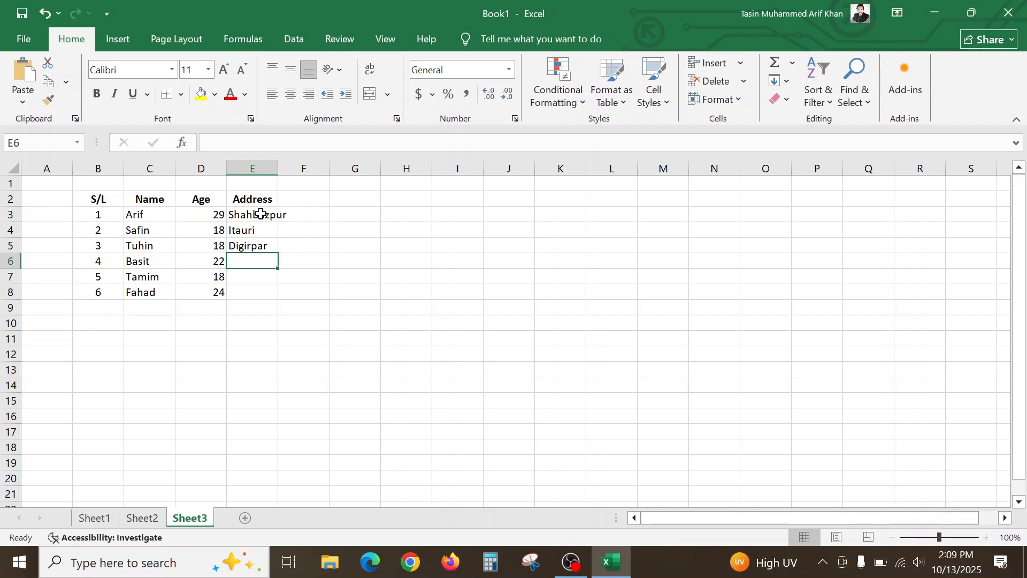
pyautogui.write('T')
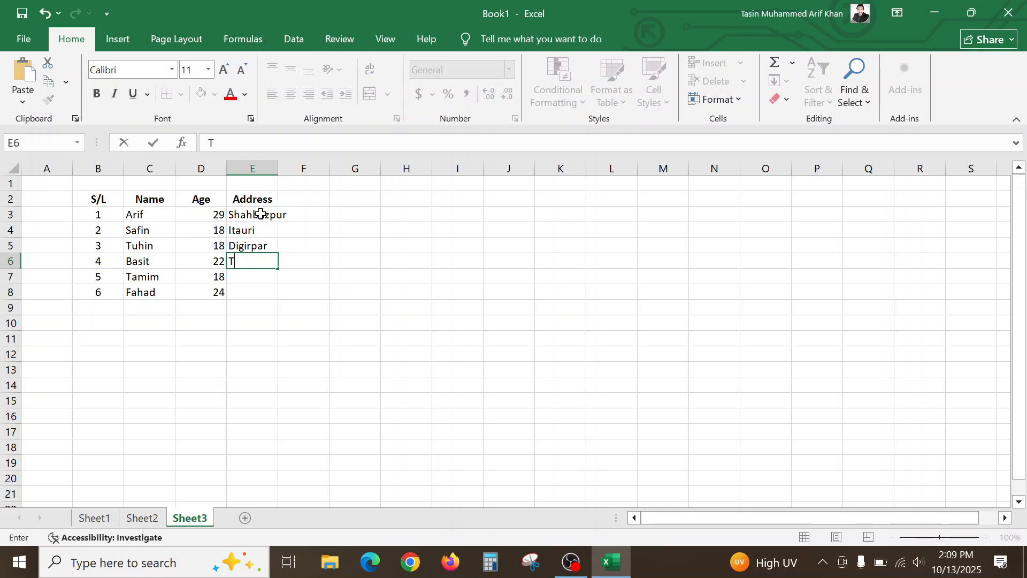
pyautogui.write('alimpur')
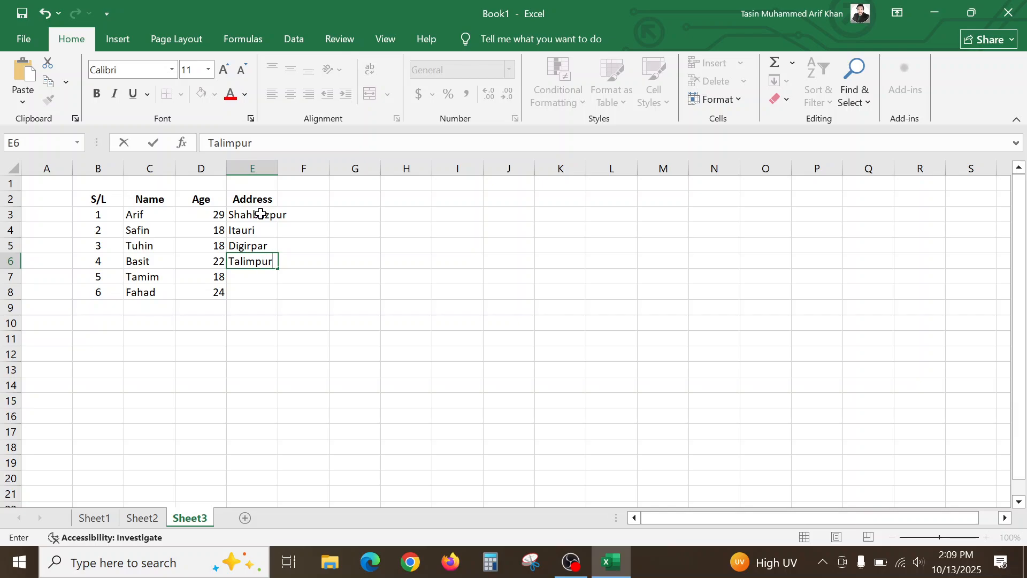
pyautogui.press('Return')
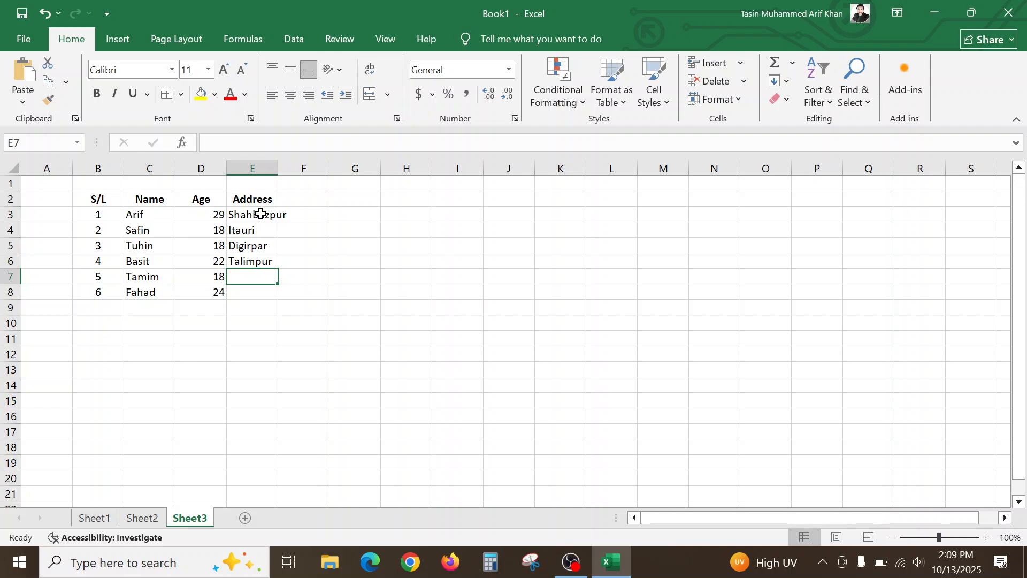
# Enter the addresses of the fifth and sixth people in cells E7 and E8
pyautogui.write('Su')
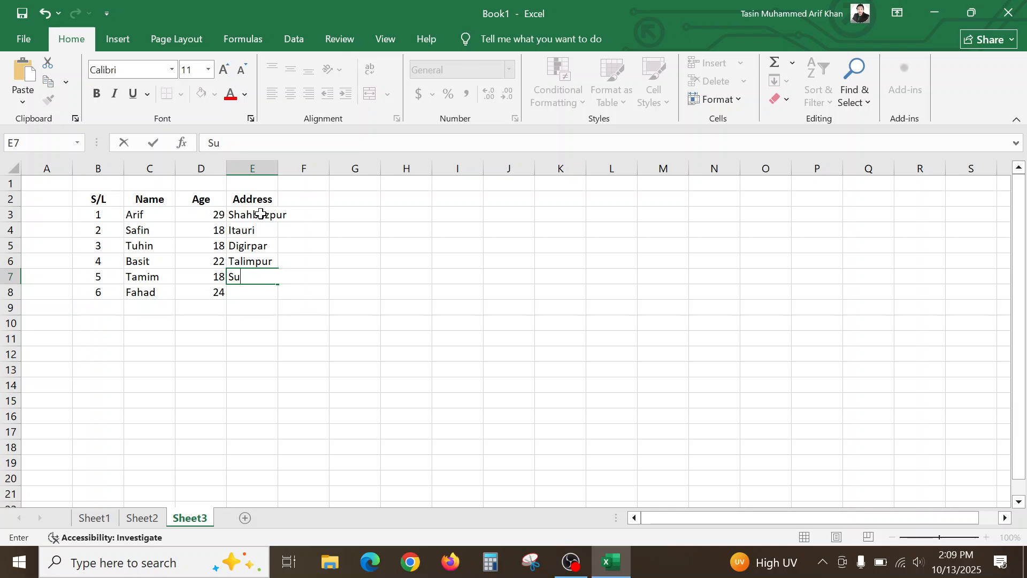
pyautogui.write('patola')
pyautogui.press('Return')
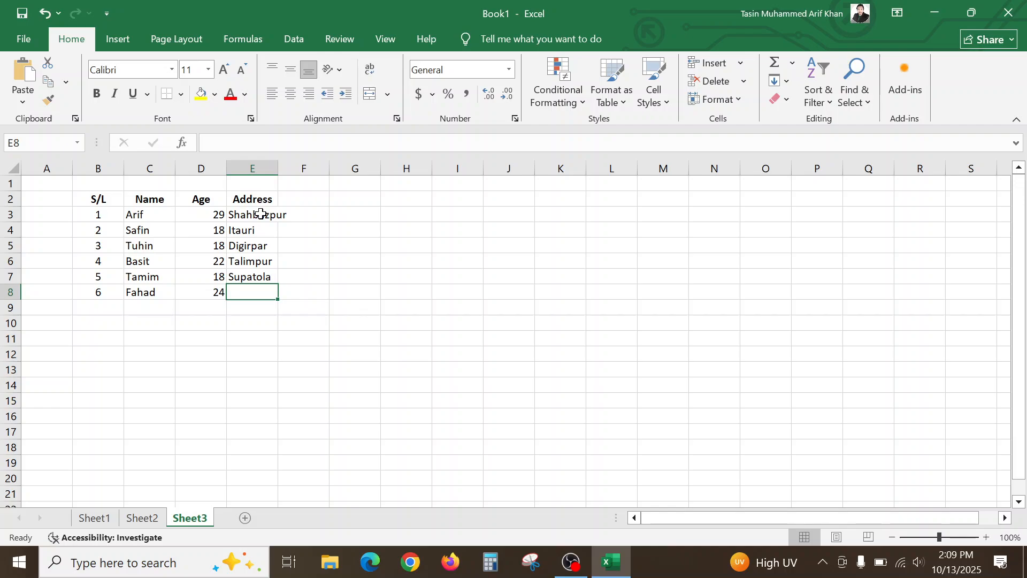
pyautogui.write('Kakordi')
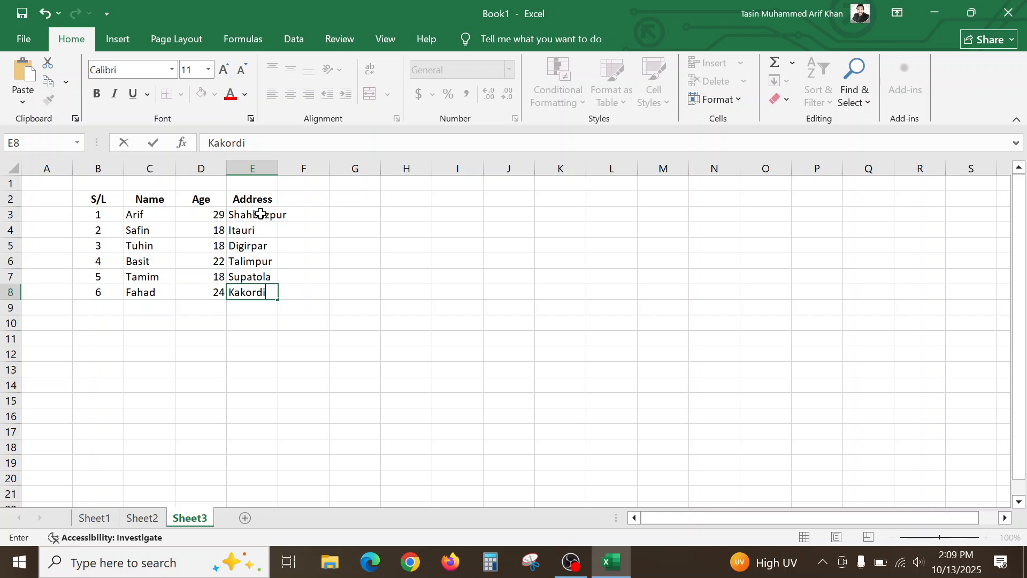
pyautogui.click(349, 280)
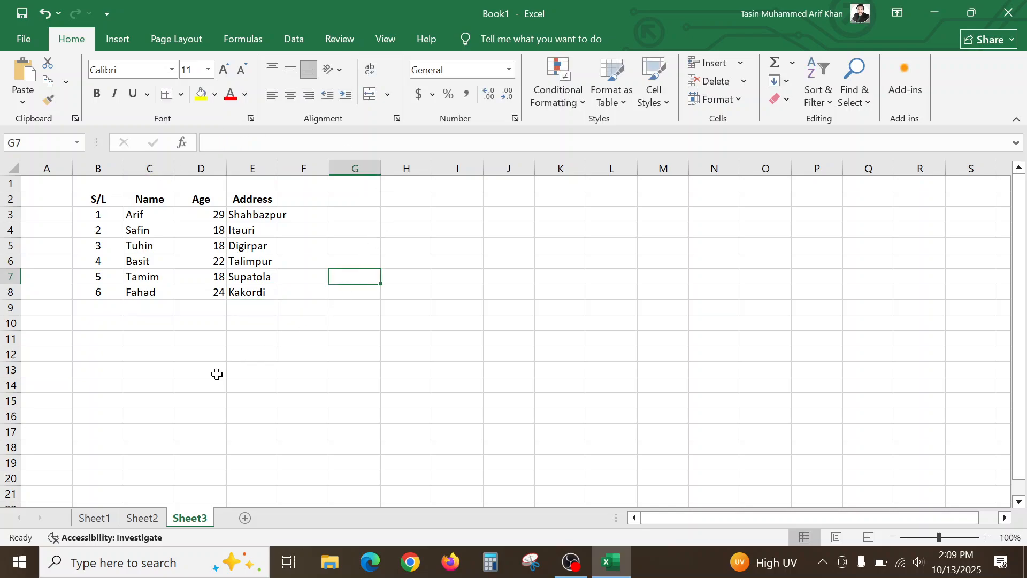
# Auto-fit the widths of the Address column E and the Age column D to their contents
pyautogui.click(248, 348)
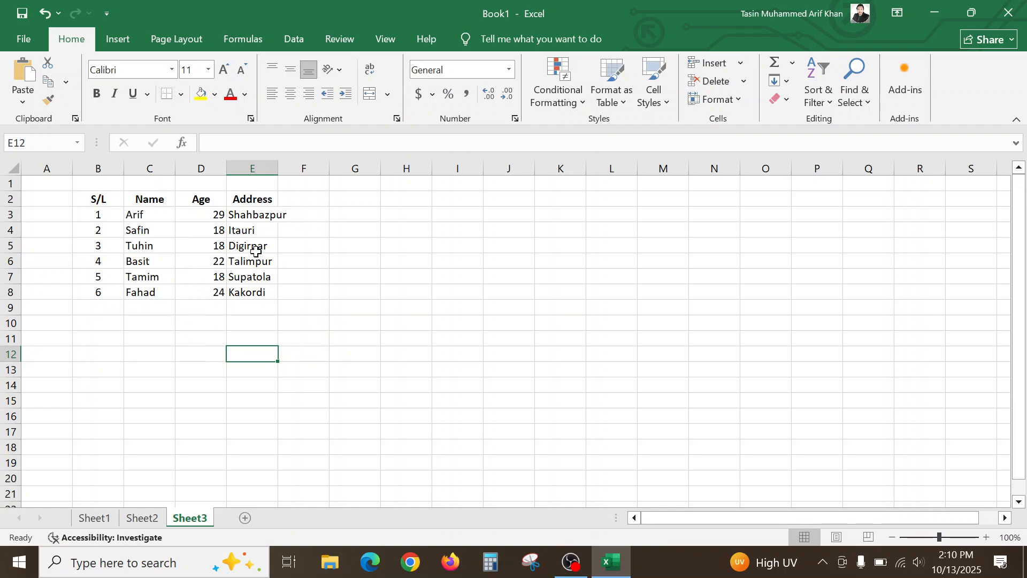
pyautogui.doubleClick(278, 171)
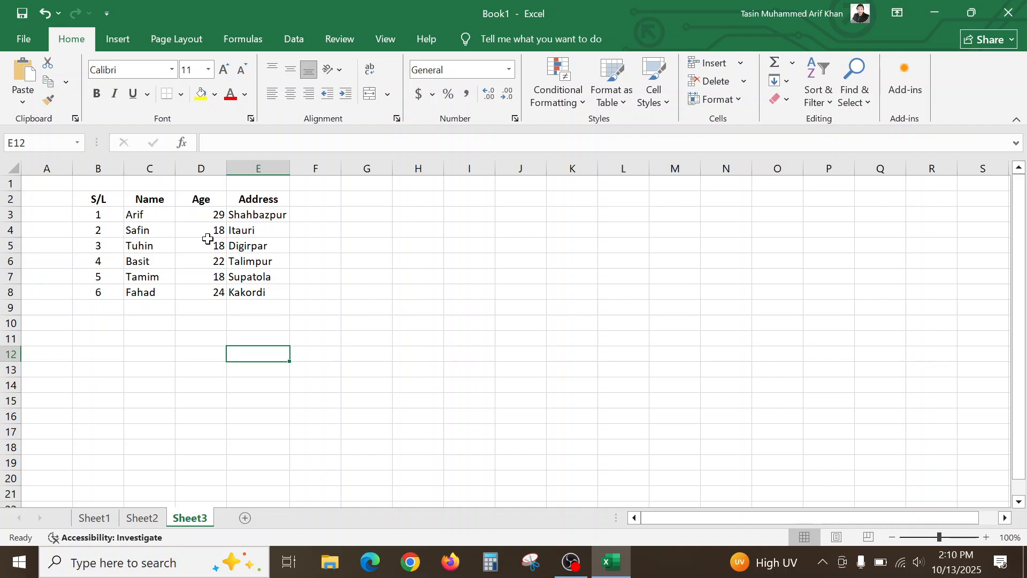
pyautogui.doubleClick(227, 170)
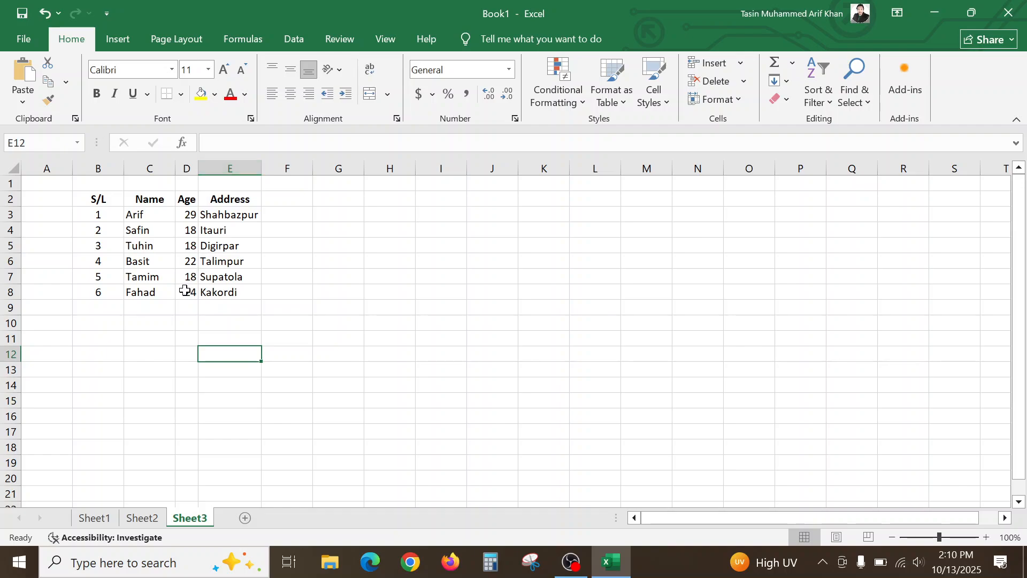
# Centre the contents of the entire Age column D horizontally
pyautogui.click(191, 167)
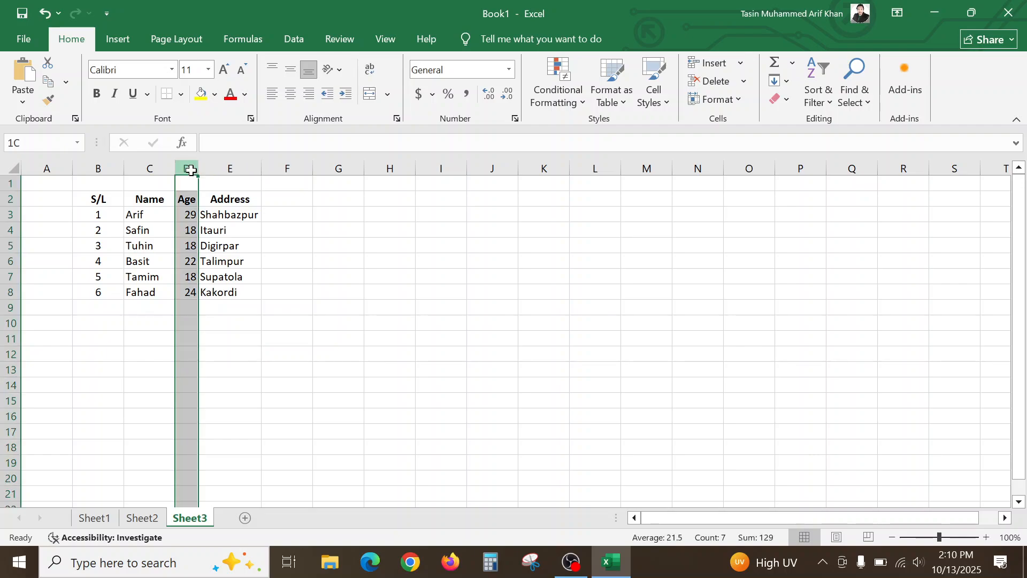
pyautogui.click(298, 100)
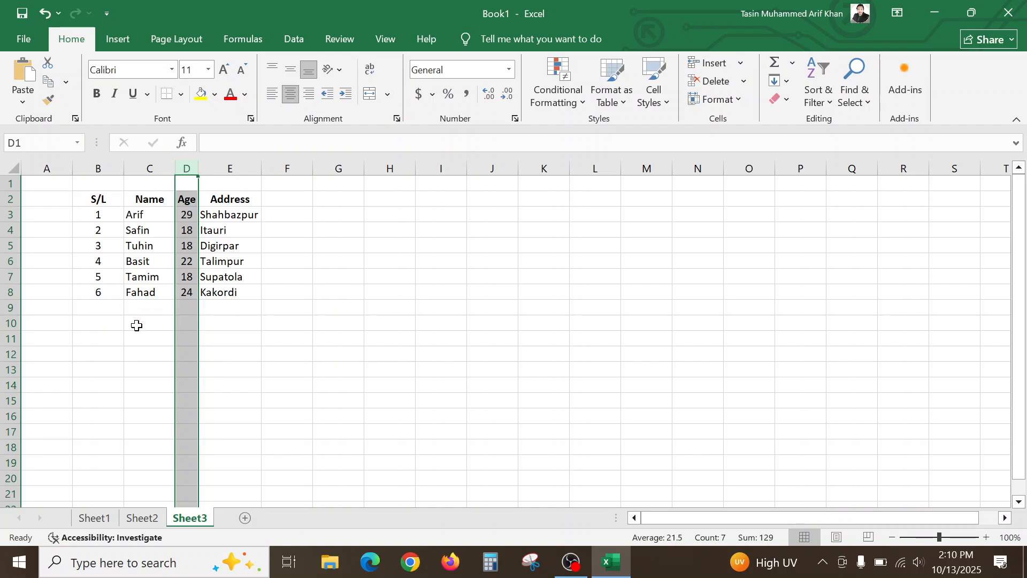
pyautogui.click(231, 328)
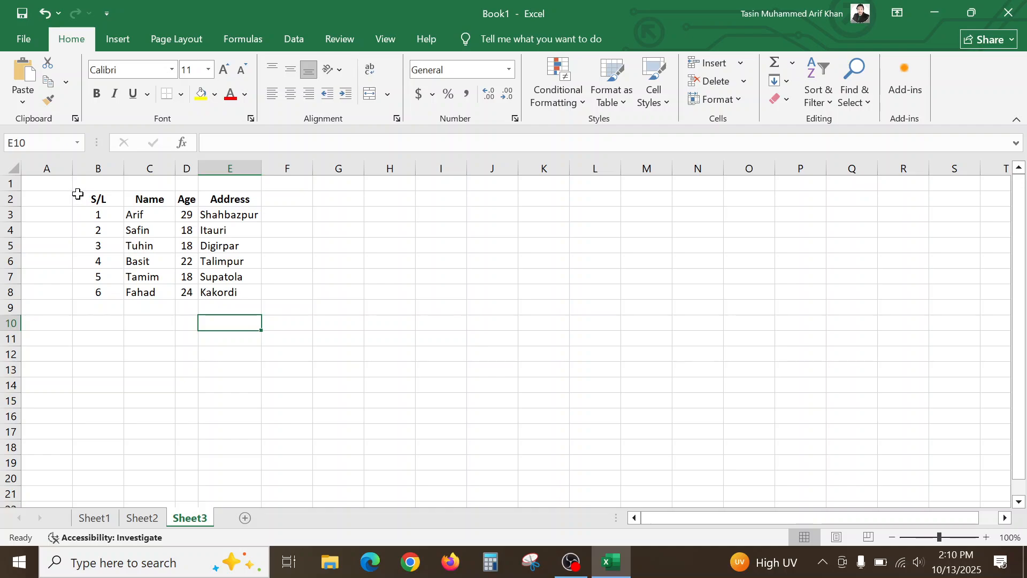
# Fill the whole table B2:E8 with the theme colour Blue, Accent 1
pyautogui.moveTo(77, 193); pyautogui.dragTo(209, 289)
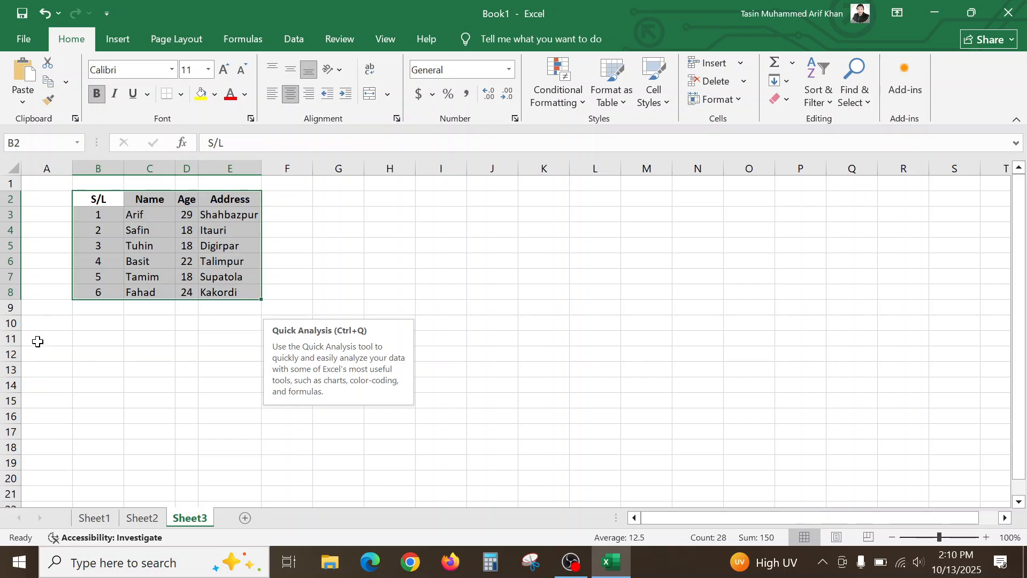
pyautogui.click(215, 95)
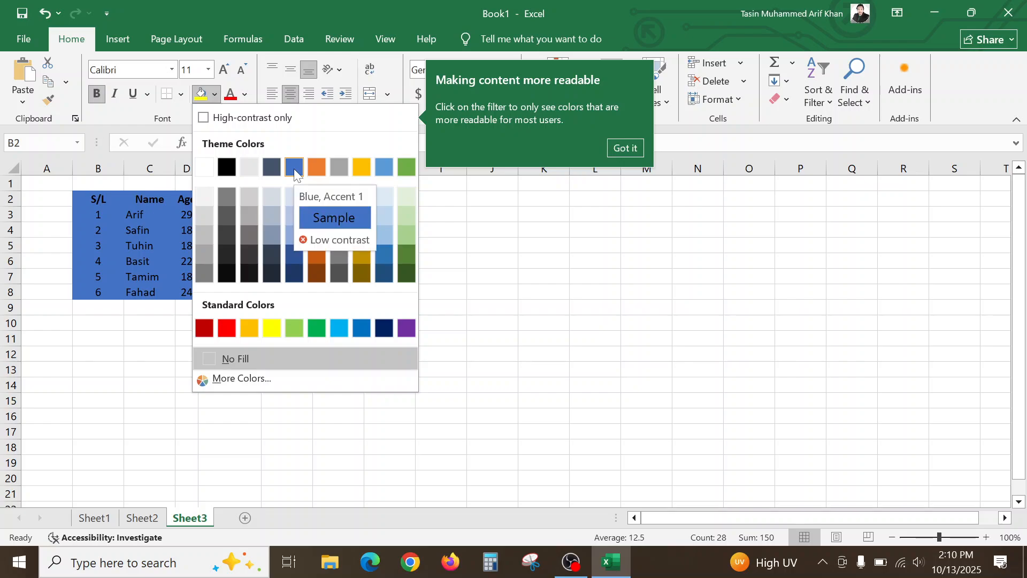
pyautogui.click(294, 167)
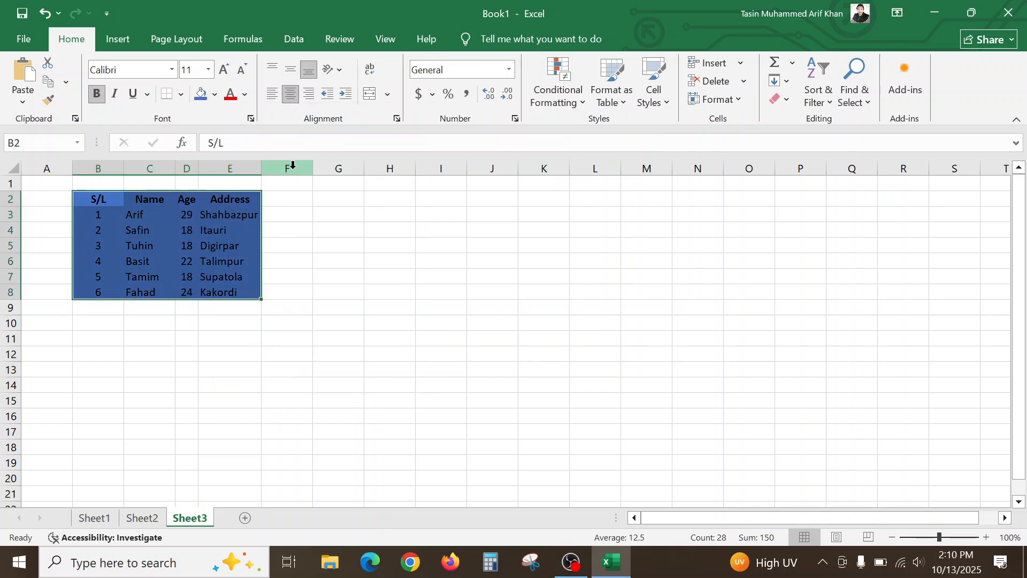
pyautogui.click(220, 369)
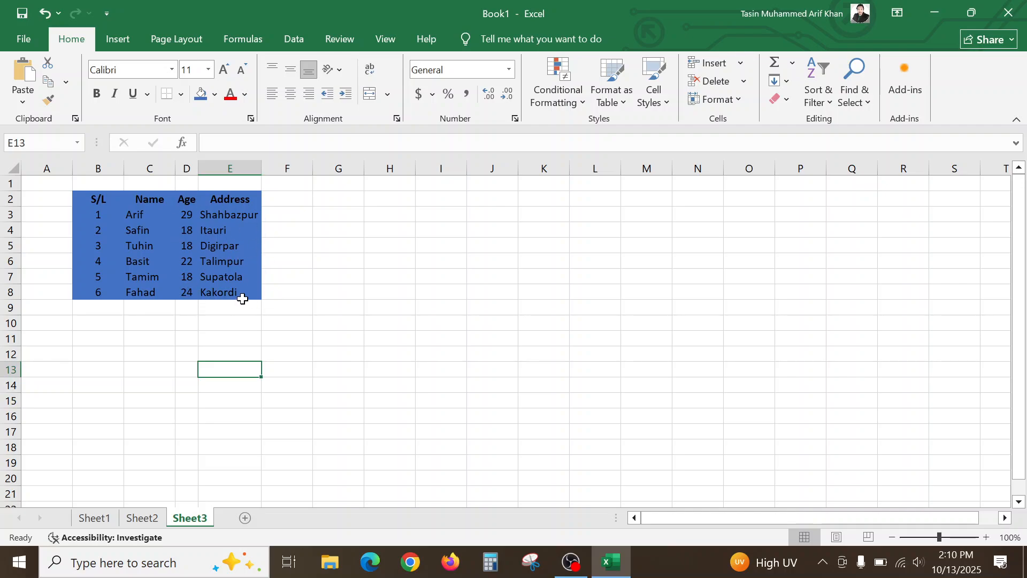
# Apply All Borders to every cell of the table B2:E8
pyautogui.moveTo(77, 193); pyautogui.dragTo(247, 291)
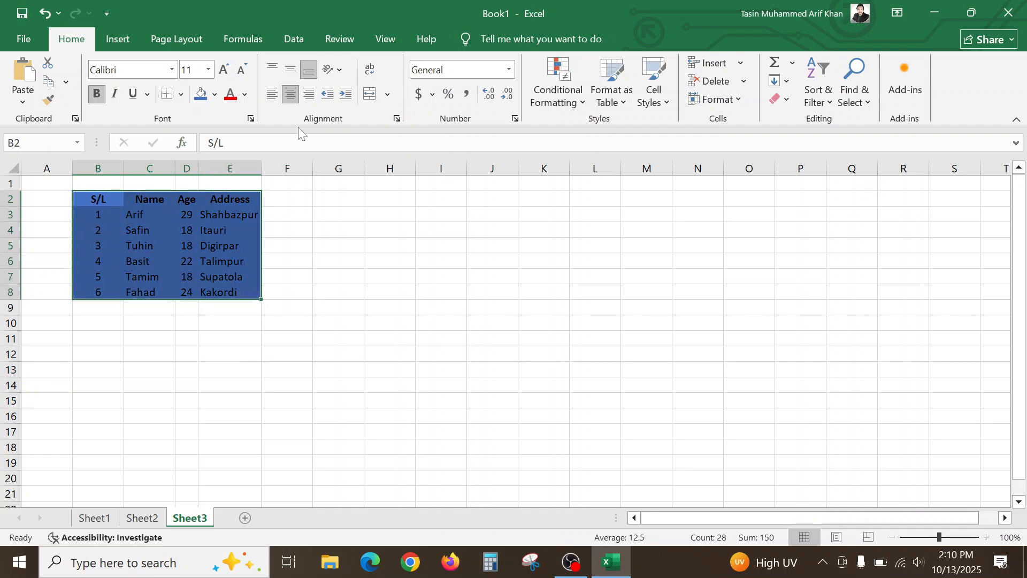
pyautogui.click(180, 95)
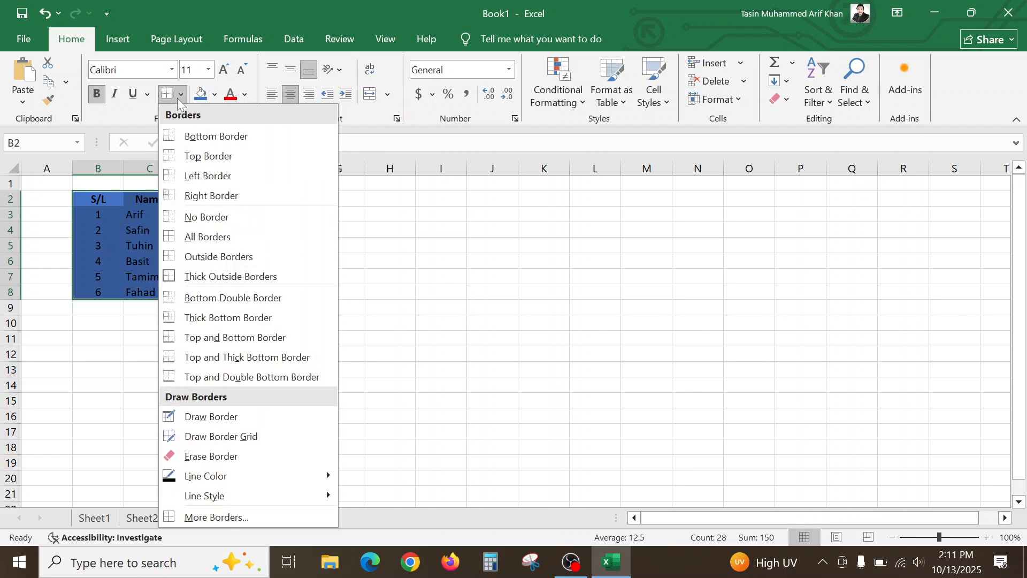
pyautogui.click(208, 236)
pyautogui.click(211, 337)
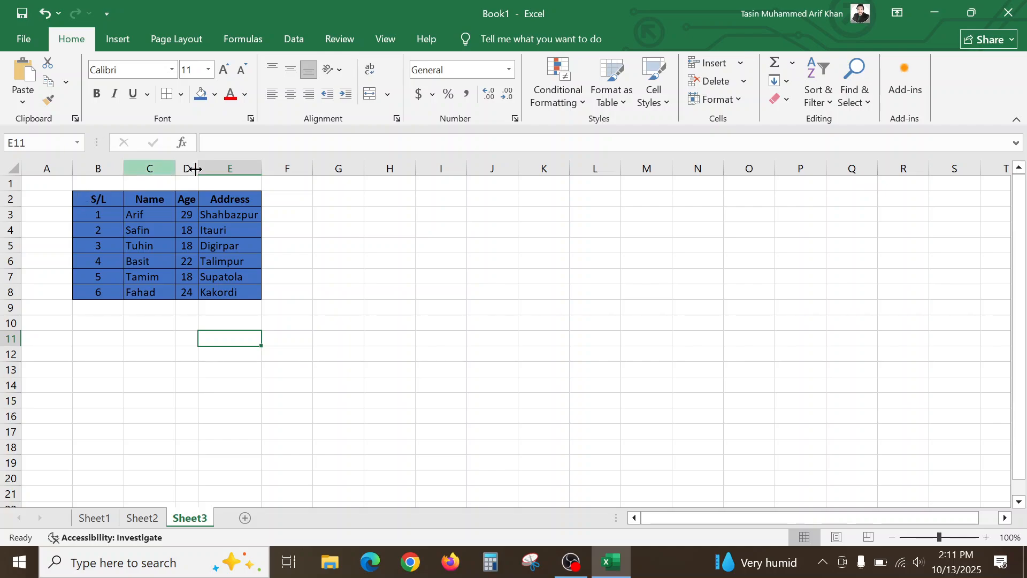
# Set the font size of the table B2:E8 to 20 and auto-fit the width of the Address column
pyautogui.moveTo(81, 194); pyautogui.dragTo(227, 289)
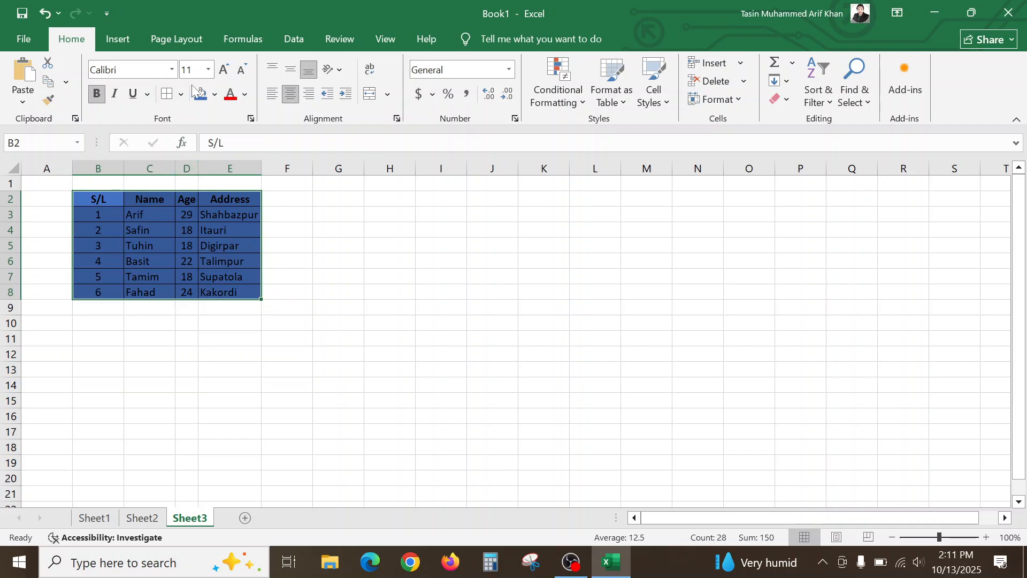
pyautogui.click(208, 70)
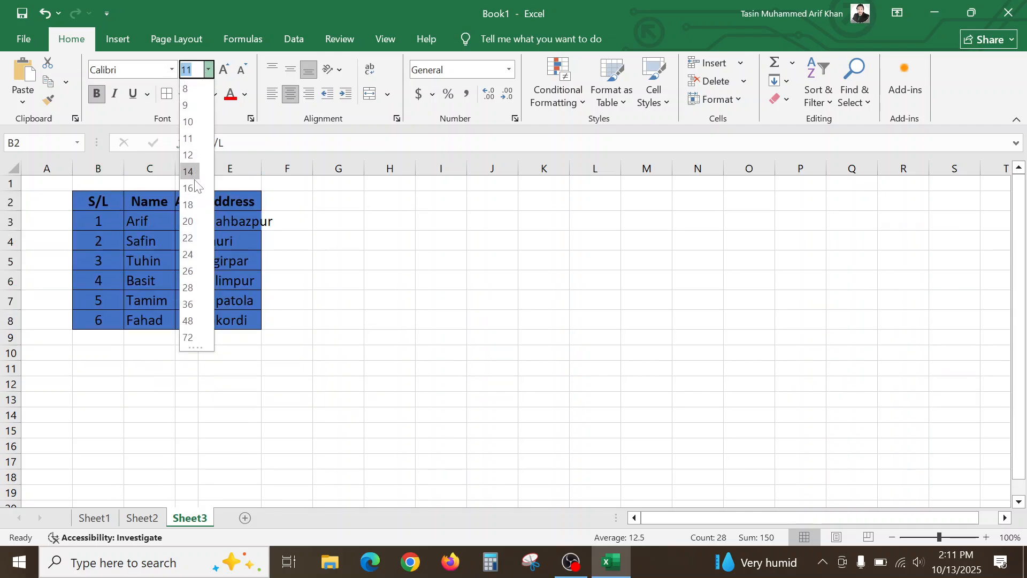
pyautogui.click(190, 222)
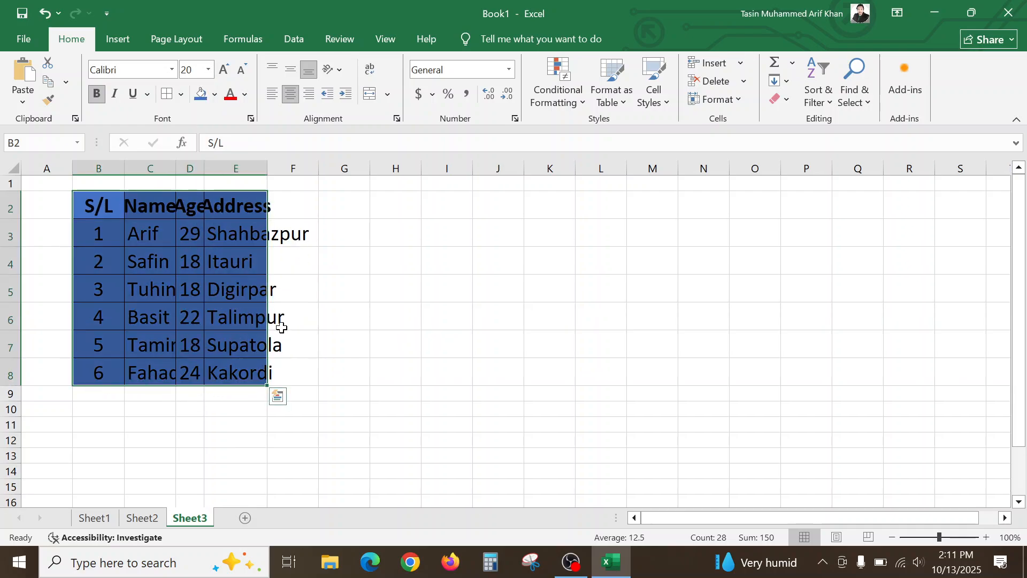
pyautogui.doubleClick(267, 168)
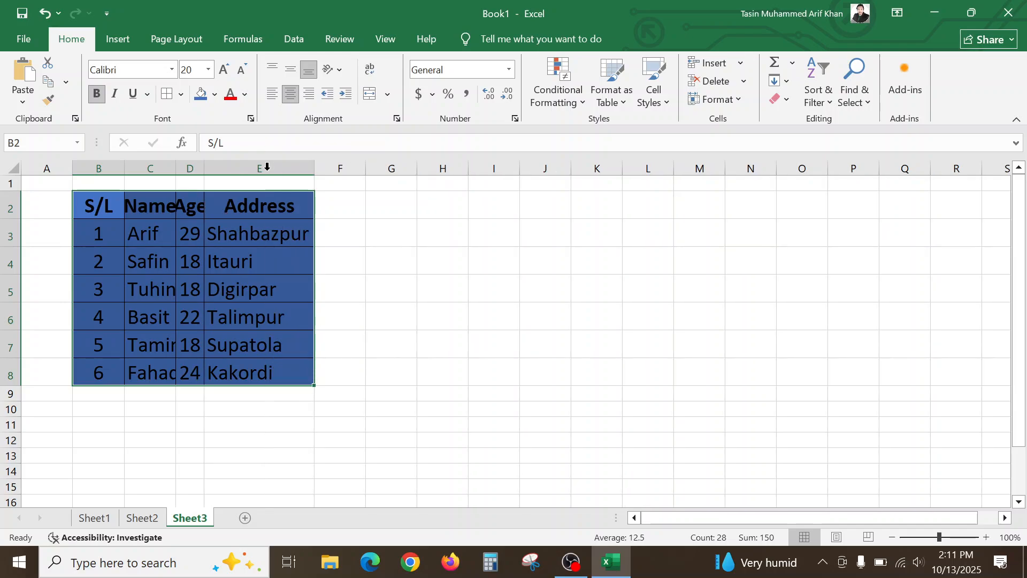
# Auto-fit the widths of the Name, Age and S/L columns to the enlarged table text
pyautogui.doubleClick(176, 166)
pyautogui.doubleClick(220, 166)
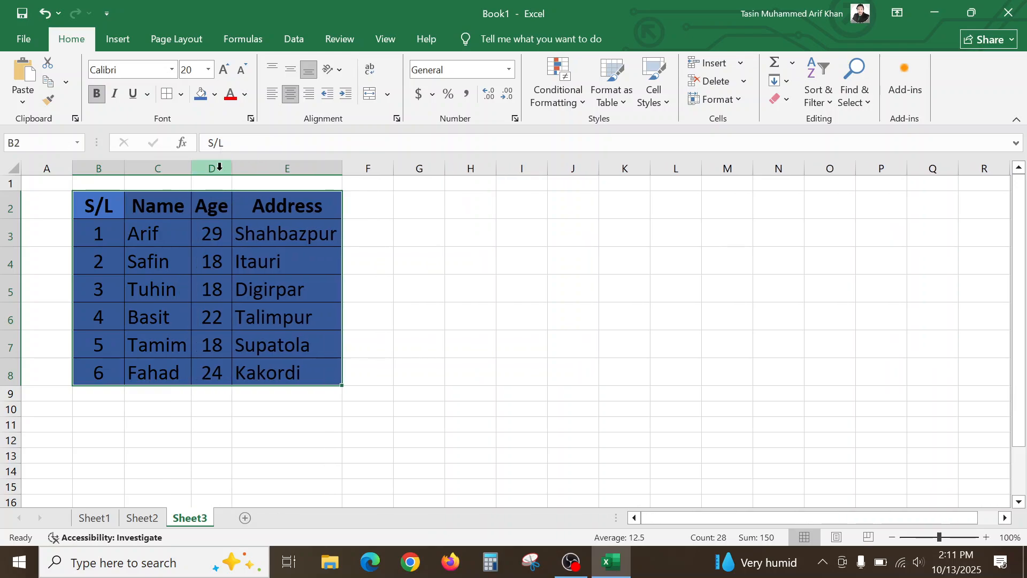
pyautogui.doubleClick(124, 167)
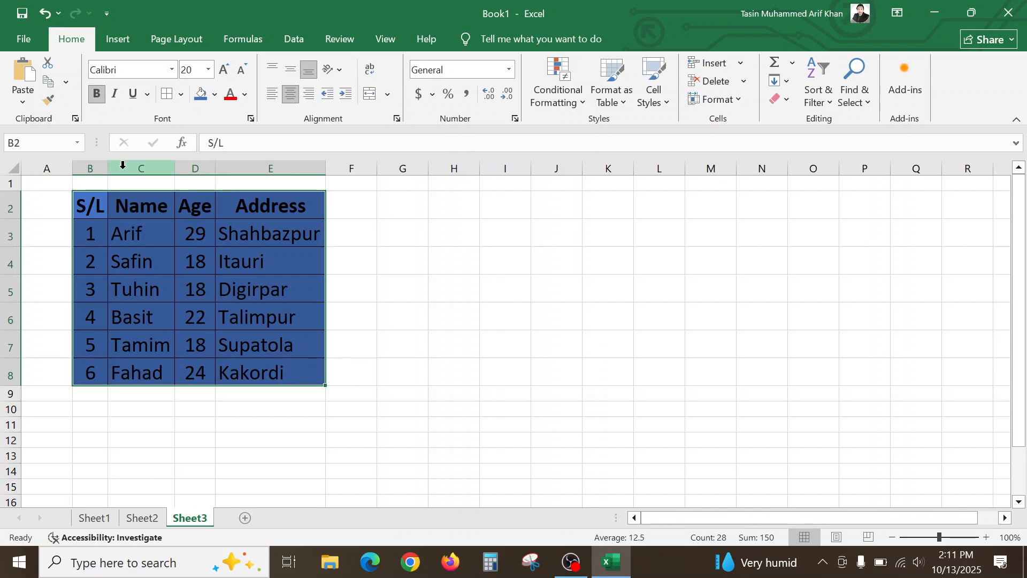
pyautogui.click(395, 295)
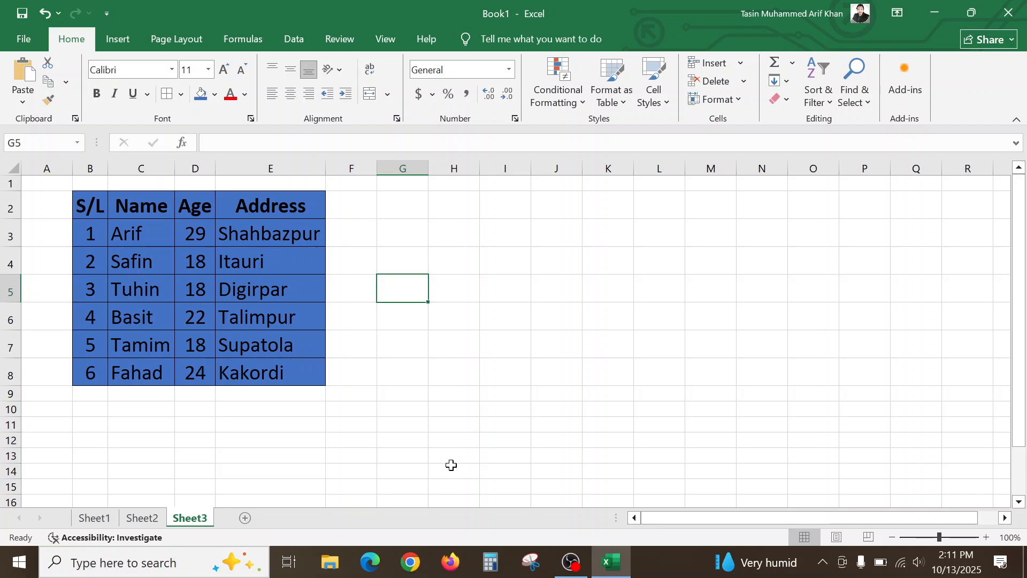
pyautogui.scroll(-3, 452, 461)
pyautogui.scroll(1, 416, 458)
pyautogui.scroll(2, 388, 453)
# Undo the auto-fits of the S/L, Name, Age and Address columns and the table's font size change to 20
pyautogui.click(46, 16)
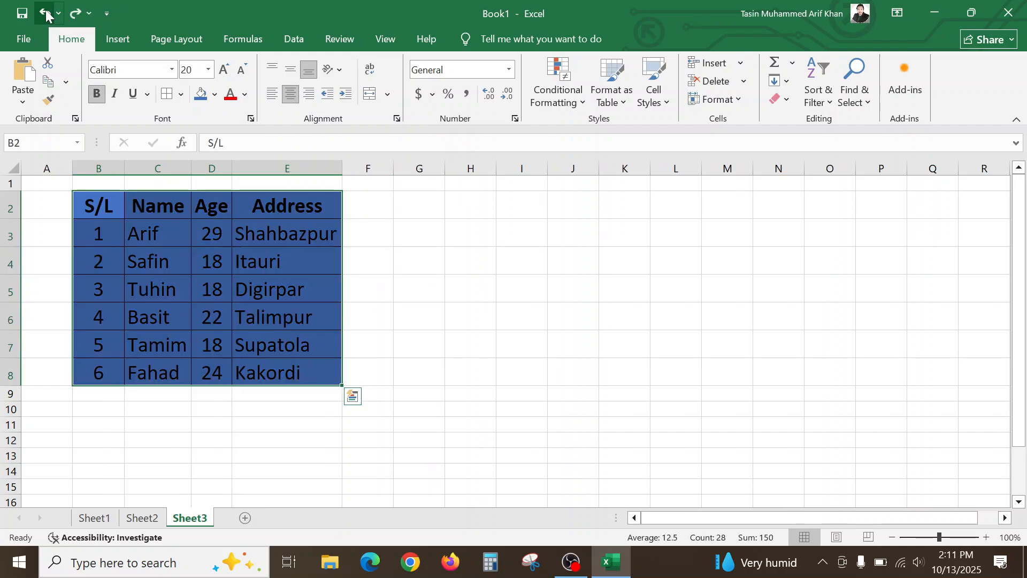
pyautogui.click(46, 16)
pyautogui.click(46, 16)
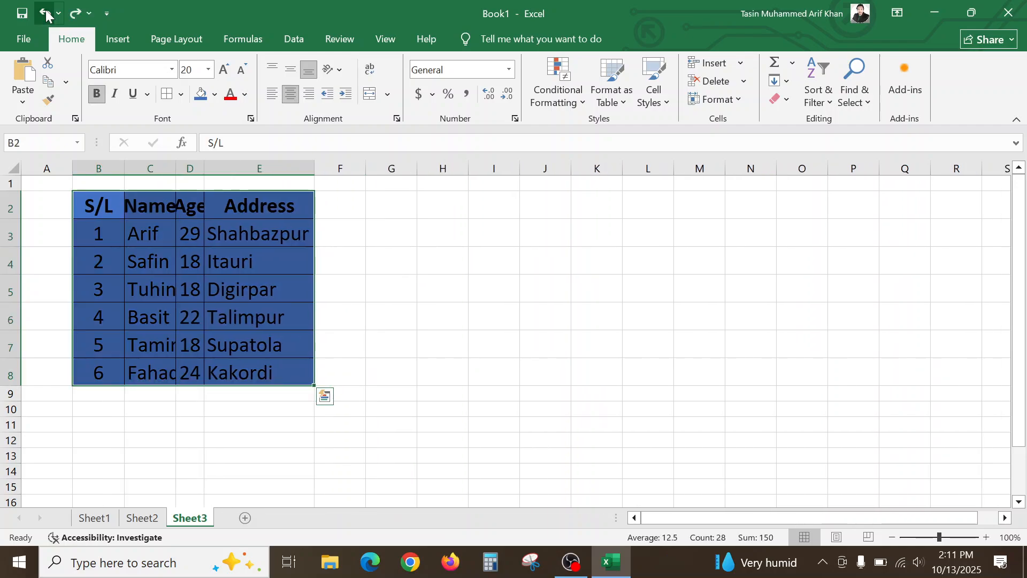
pyautogui.click(46, 17)
pyautogui.click(46, 16)
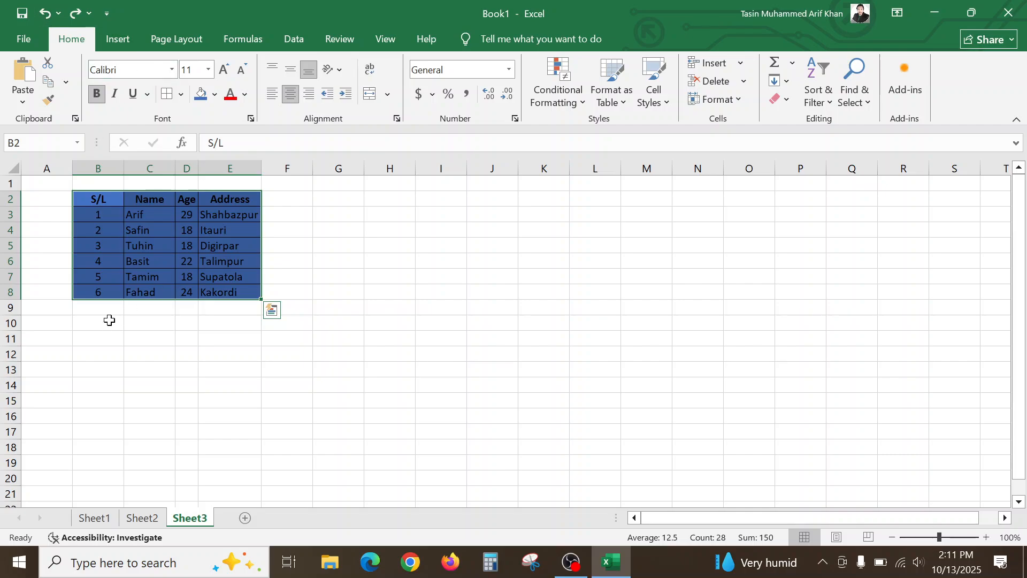
pyautogui.click(182, 327)
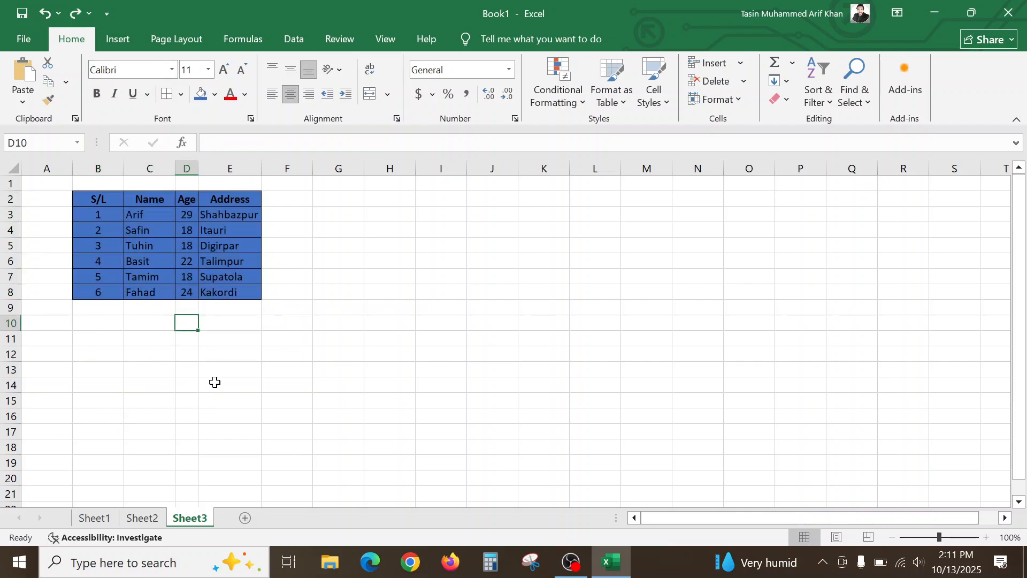
pyautogui.click(222, 352)
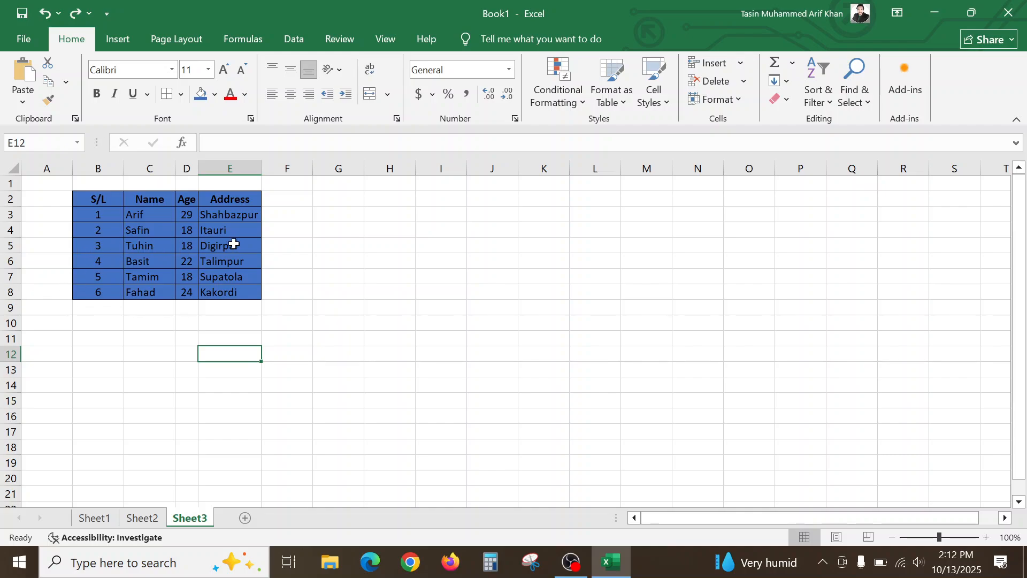
# Try filling the entire sheet row 5 with the standard colour Green, and undo that fill
pyautogui.click(3, 245)
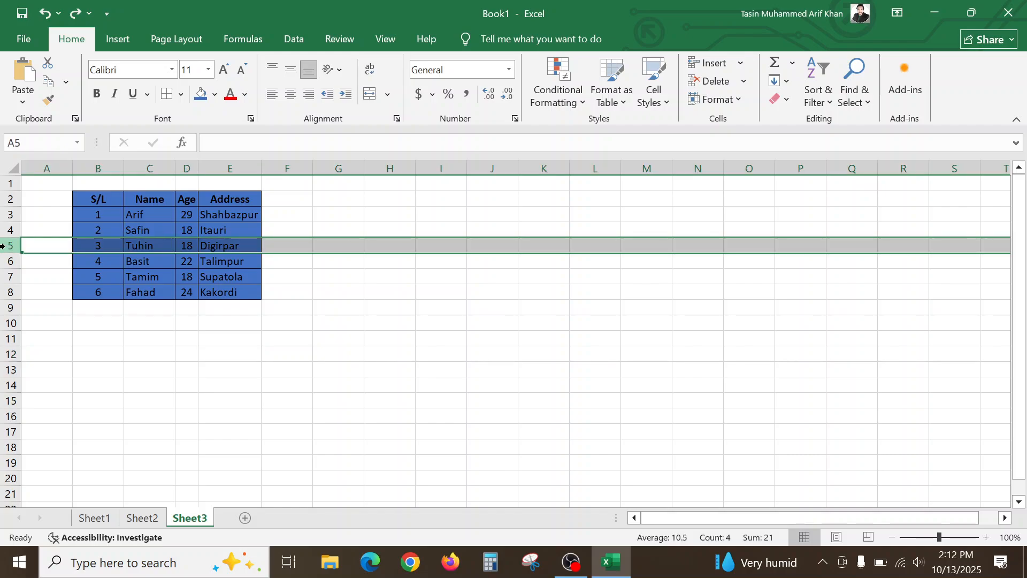
pyautogui.click(214, 95)
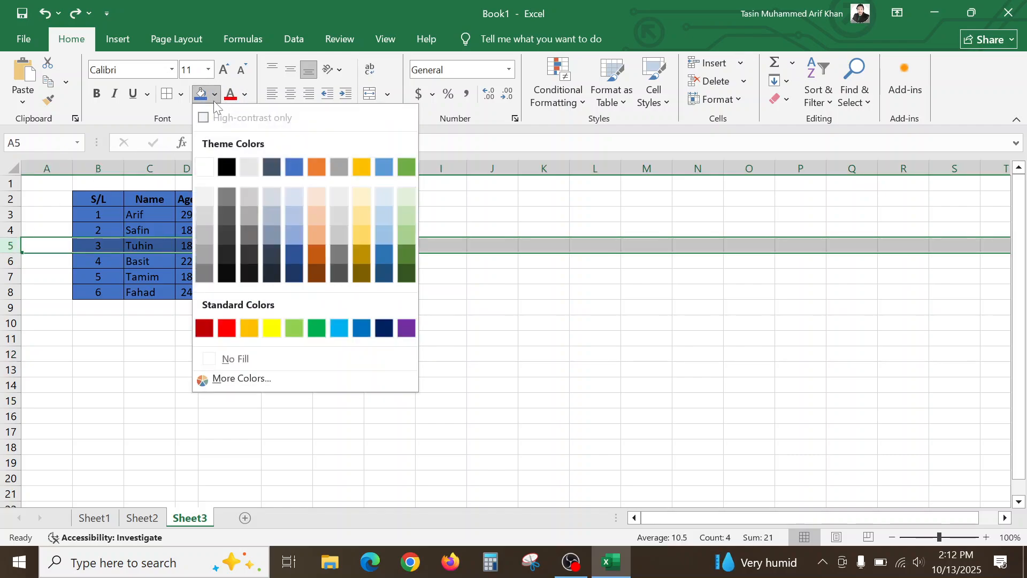
pyautogui.click(316, 328)
pyautogui.click(86, 403)
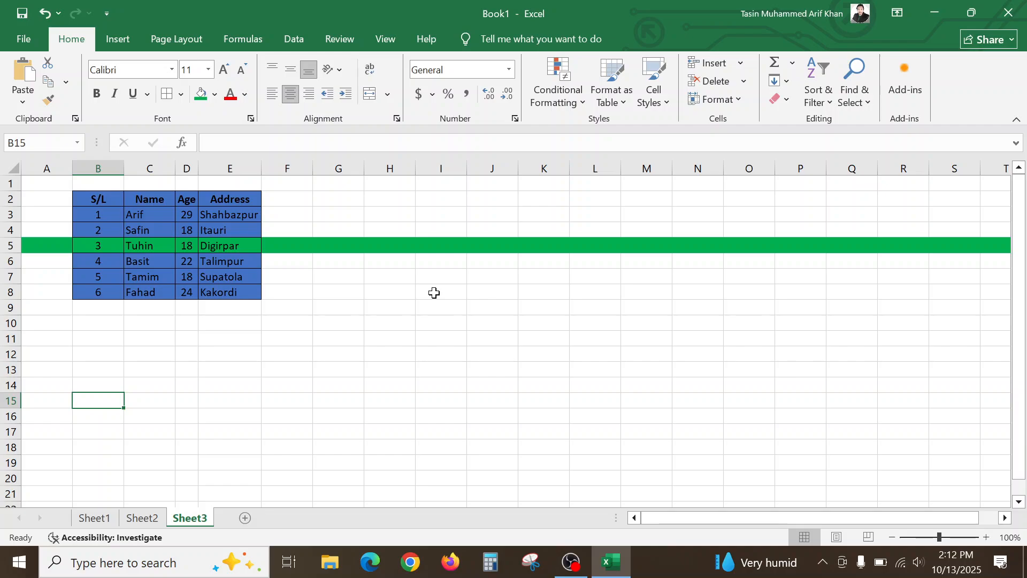
pyautogui.hotkey('ctrl', 'z')
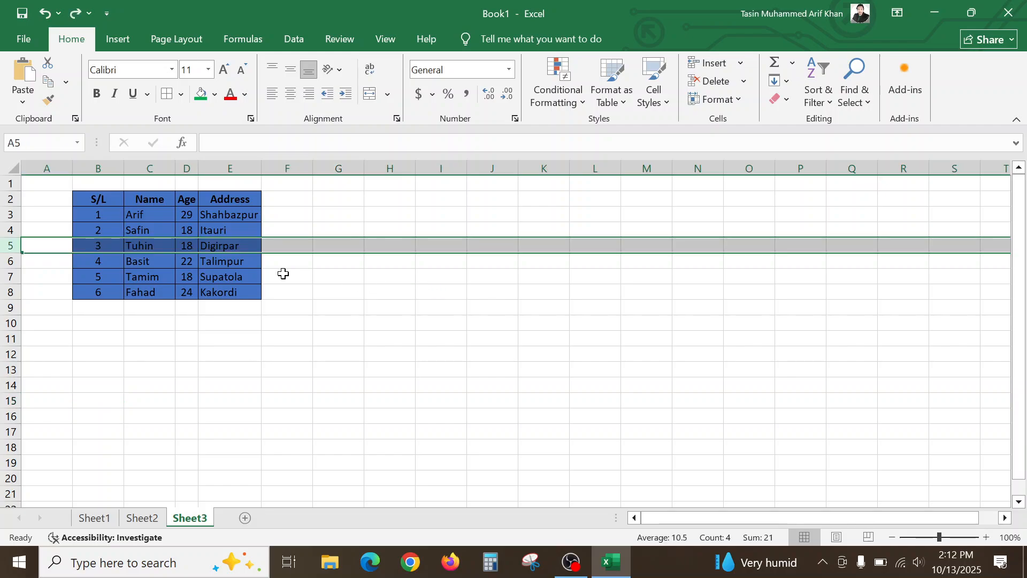
# Fill only the table cells B5:E5 with the standard colour Green
pyautogui.click(79, 242)
pyautogui.moveTo(79, 241); pyautogui.dragTo(234, 249)
pyautogui.click(201, 94)
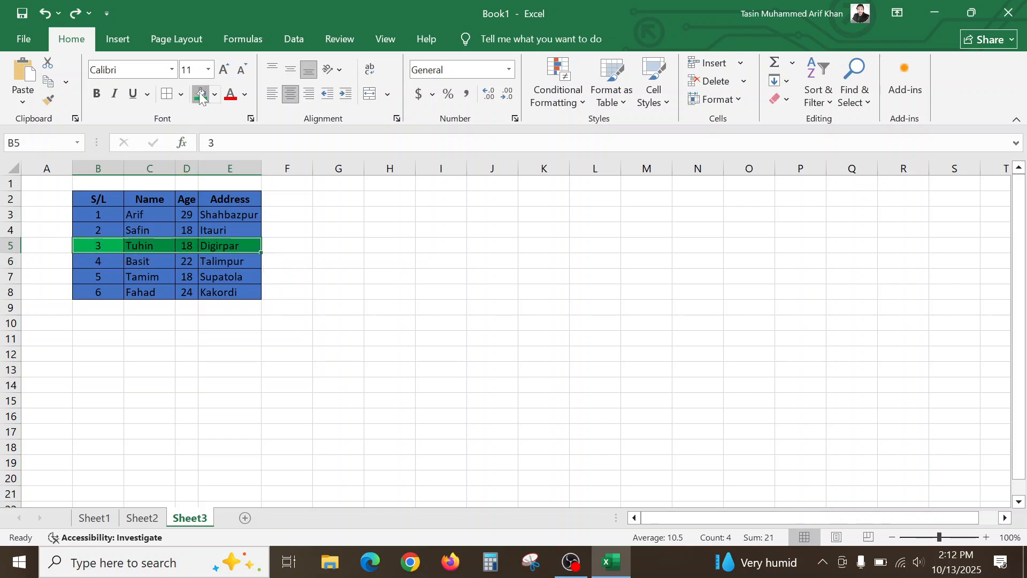
pyautogui.click(291, 341)
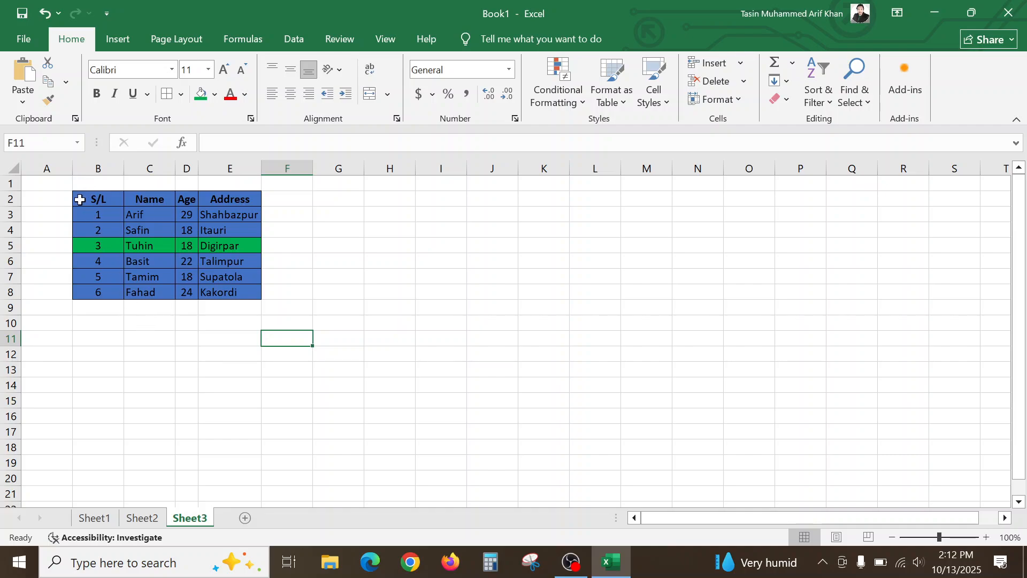
# Fill the header row B2:E2 with the theme colour Orange, Accent 2
pyautogui.moveTo(75, 191); pyautogui.dragTo(233, 199)
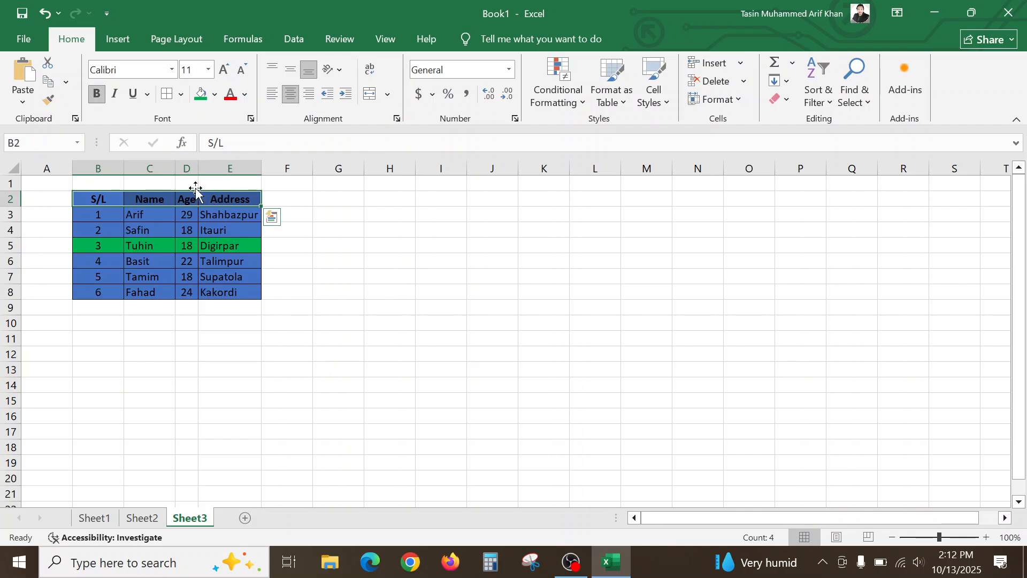
pyautogui.click(214, 94)
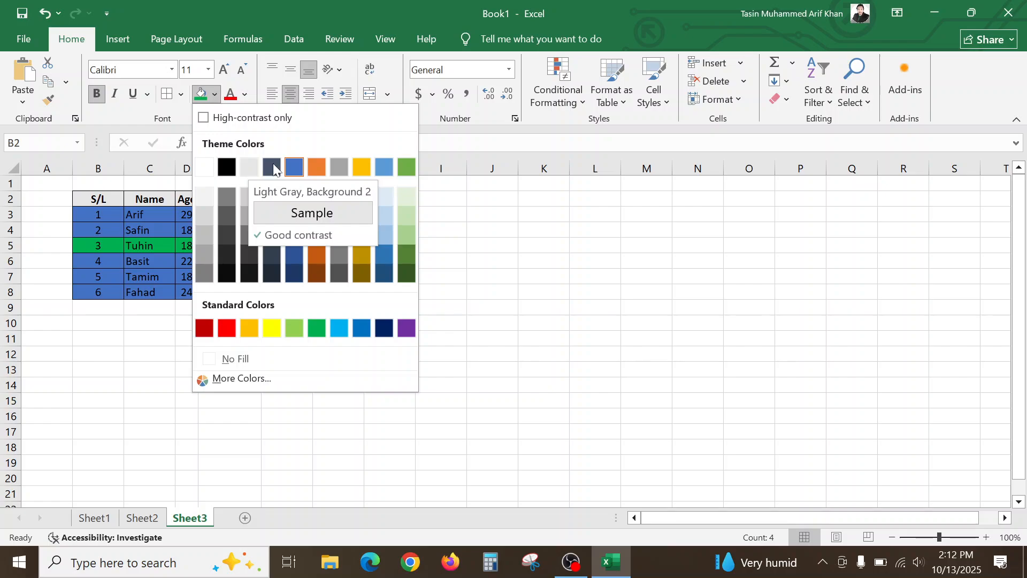
pyautogui.click(315, 166)
pyautogui.click(201, 388)
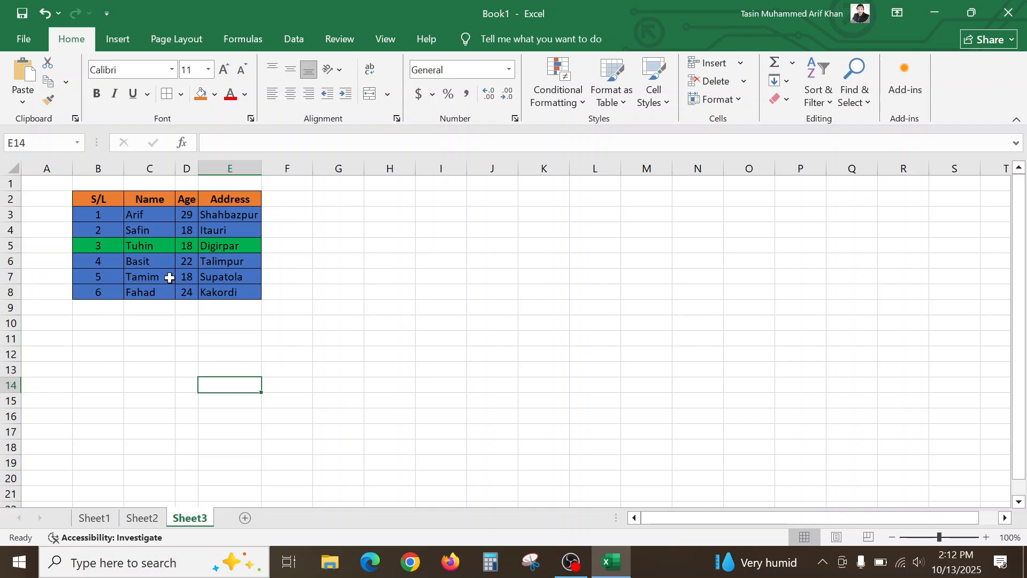
# Fill the cells B4:E4 with the theme colour Blue, Accent 1, Lighter 40%
pyautogui.moveTo(82, 230); pyautogui.dragTo(225, 227)
pyautogui.click(202, 95)
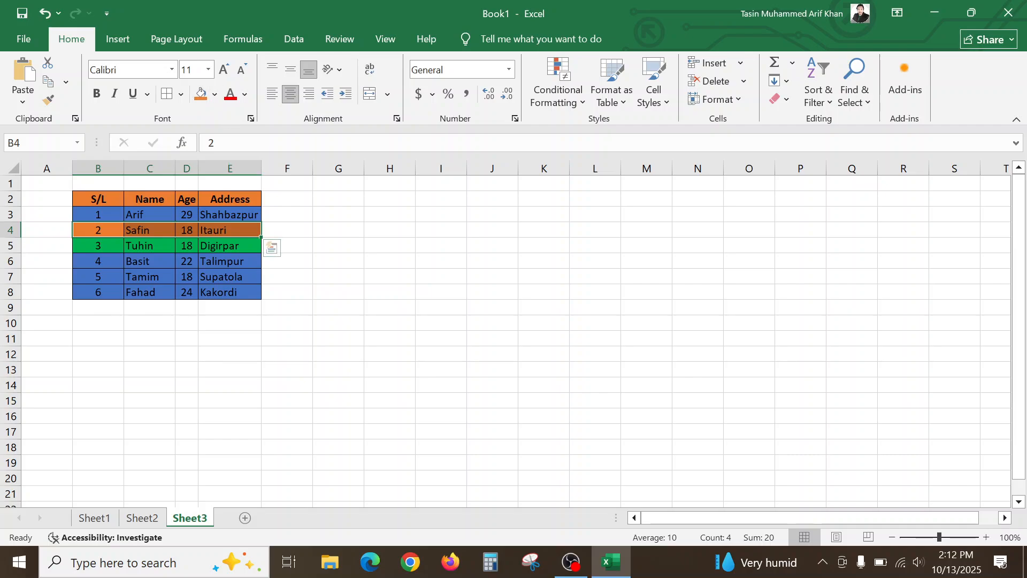
pyautogui.click(214, 95)
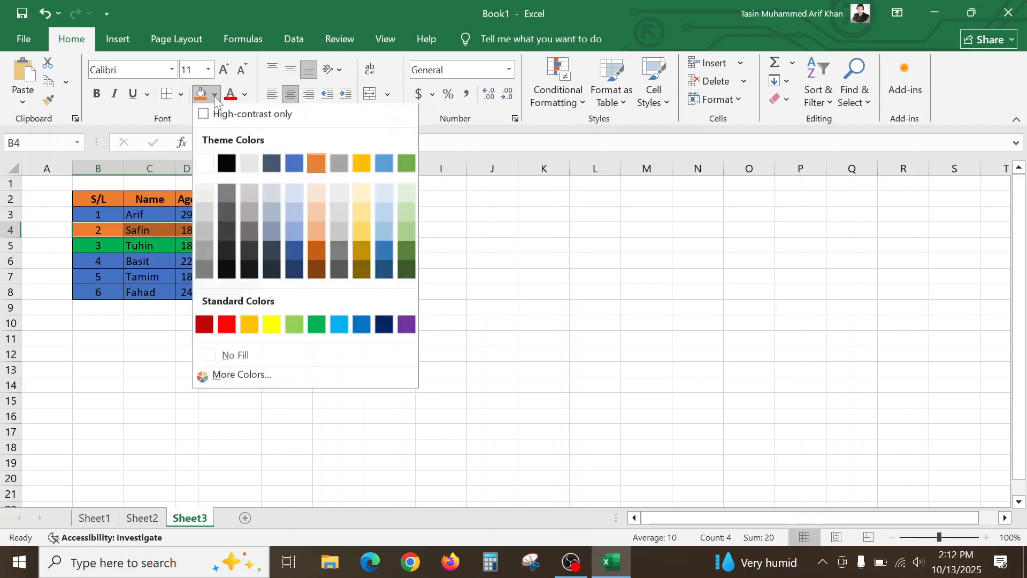
pyautogui.click(295, 232)
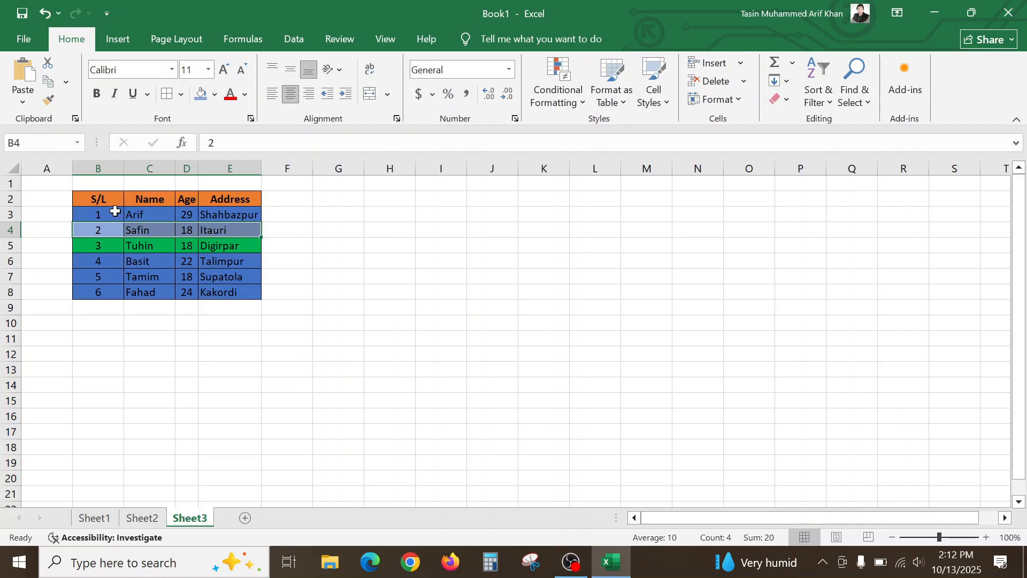
# Fill B3:E3 with Gold, Accent 4, Lighter 40% and B6:E6 with Gold, Accent 4, Darker 25%
pyautogui.moveTo(90, 212); pyautogui.dragTo(224, 211)
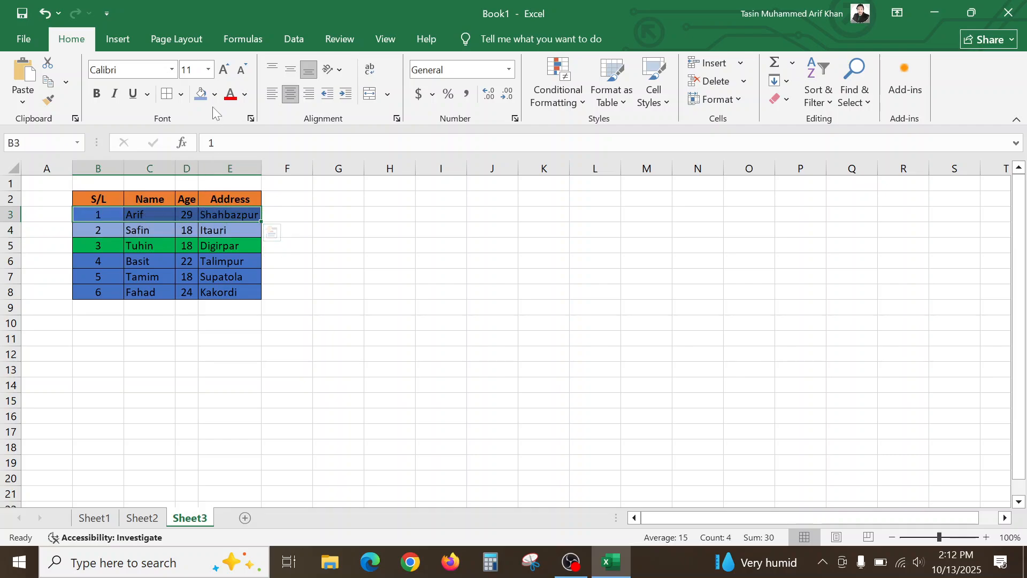
pyautogui.click(214, 96)
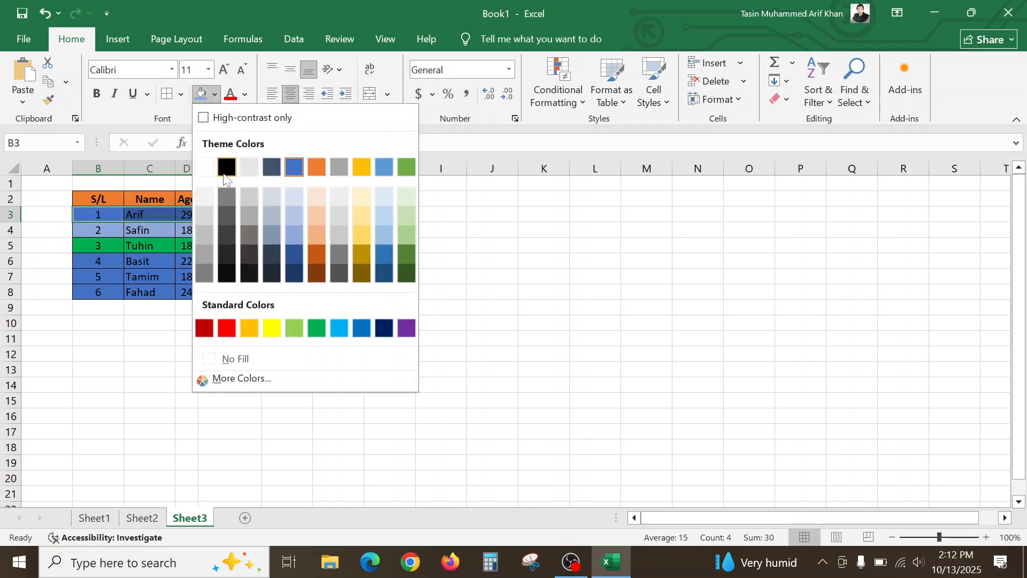
pyautogui.click(356, 231)
pyautogui.moveTo(77, 261); pyautogui.dragTo(230, 259)
pyautogui.click(215, 95)
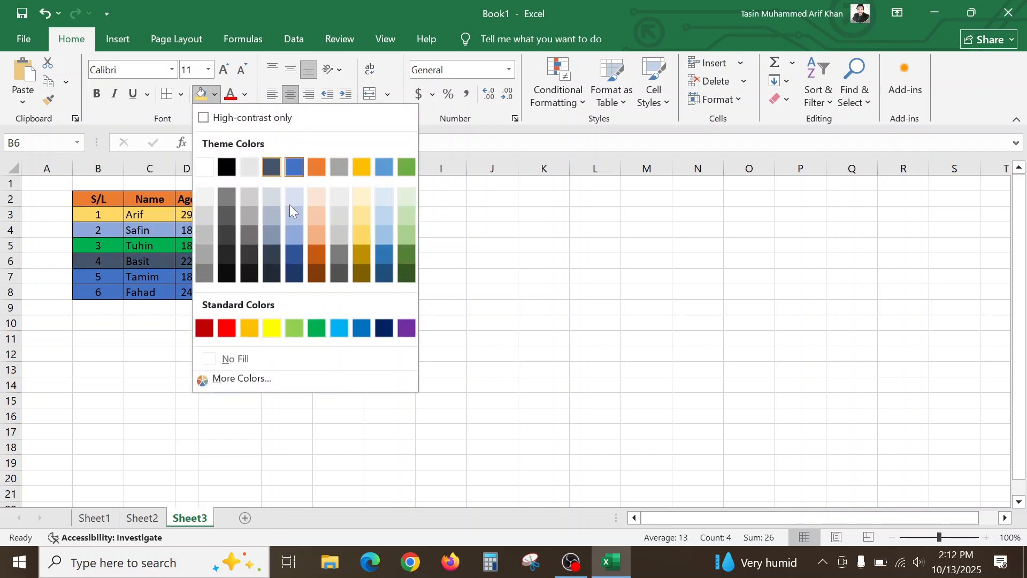
pyautogui.click(359, 252)
# Fill the cells B7:E7 with the theme colour Orange, Accent 2, Lighter 40%
pyautogui.moveTo(92, 278); pyautogui.dragTo(232, 275)
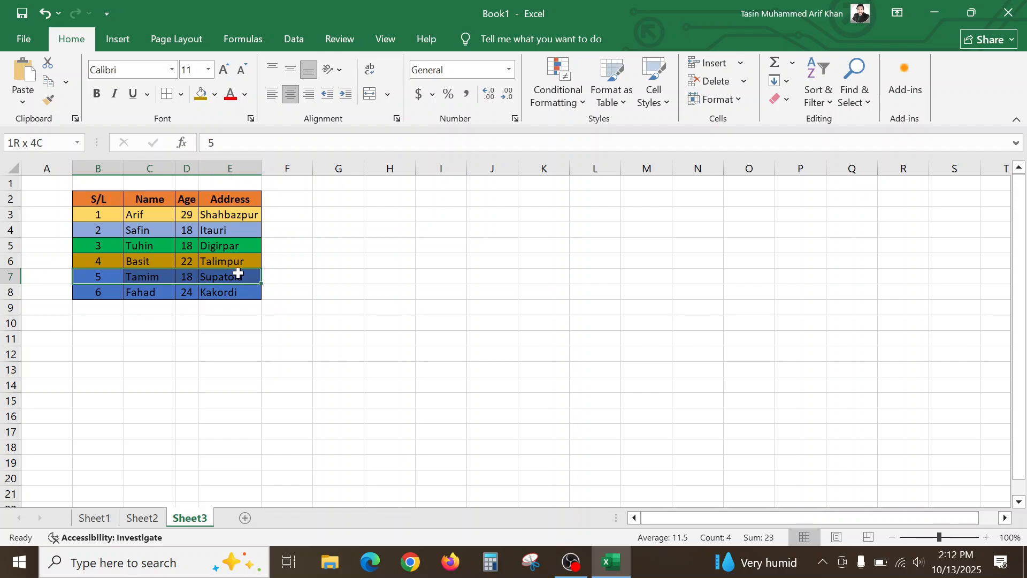
pyautogui.click(214, 95)
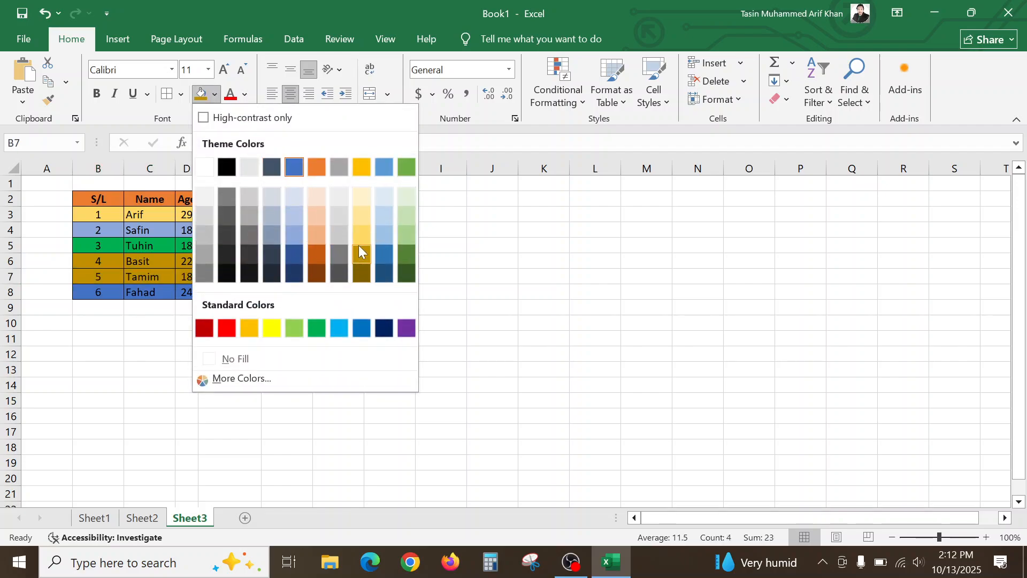
pyautogui.click(316, 239)
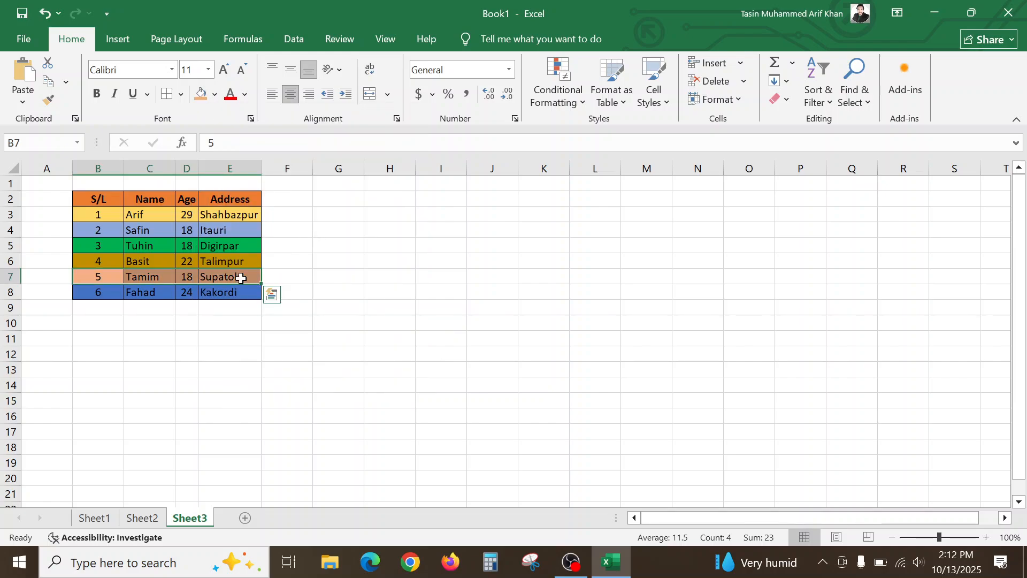
pyautogui.click(374, 278)
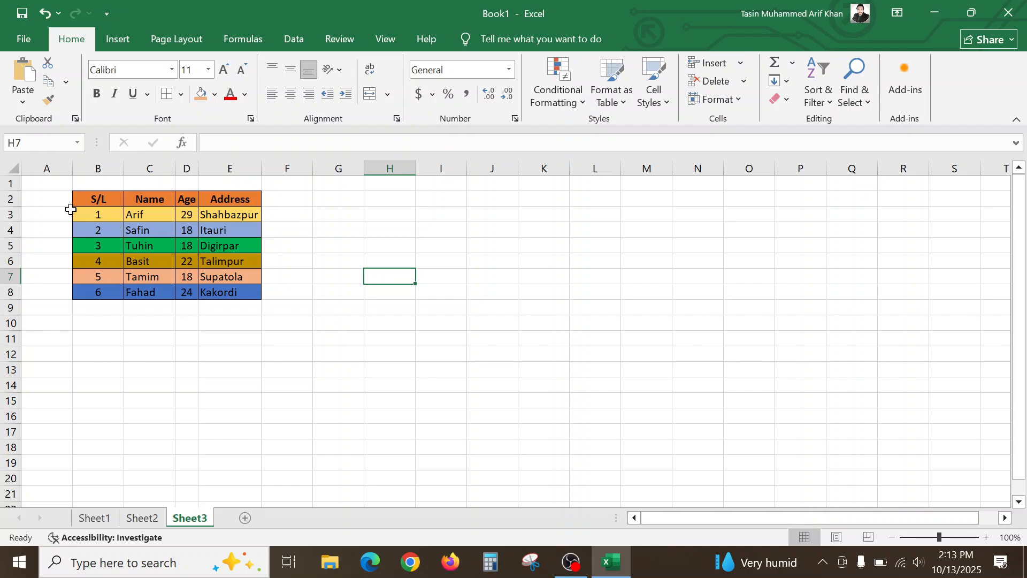
# Fill all the data rows B3:E8 below the header with the same light orange, Orange, Accent 2, Lighter 40%
pyautogui.moveTo(74, 211); pyautogui.dragTo(239, 289)
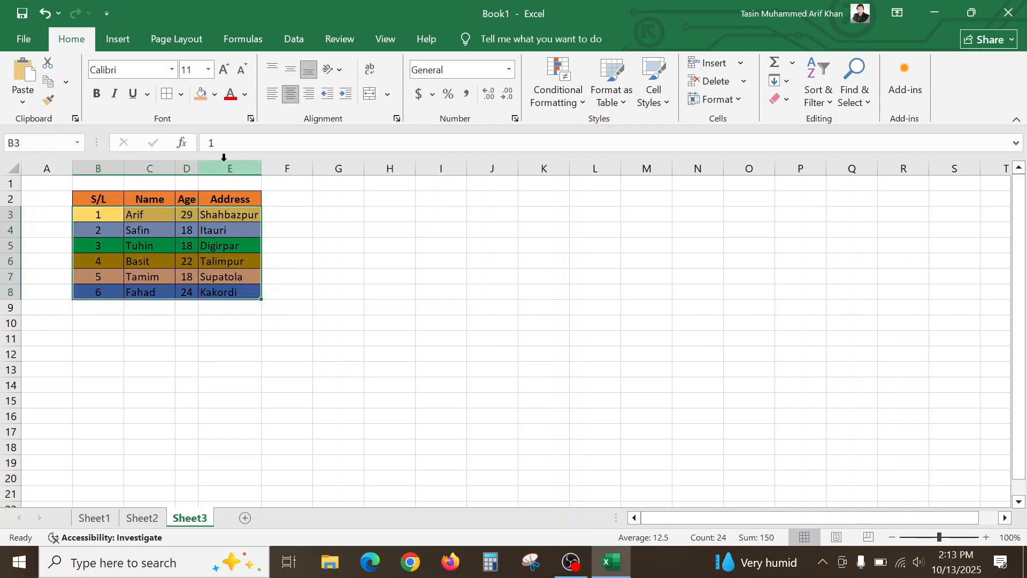
pyautogui.click(201, 95)
pyautogui.click(359, 275)
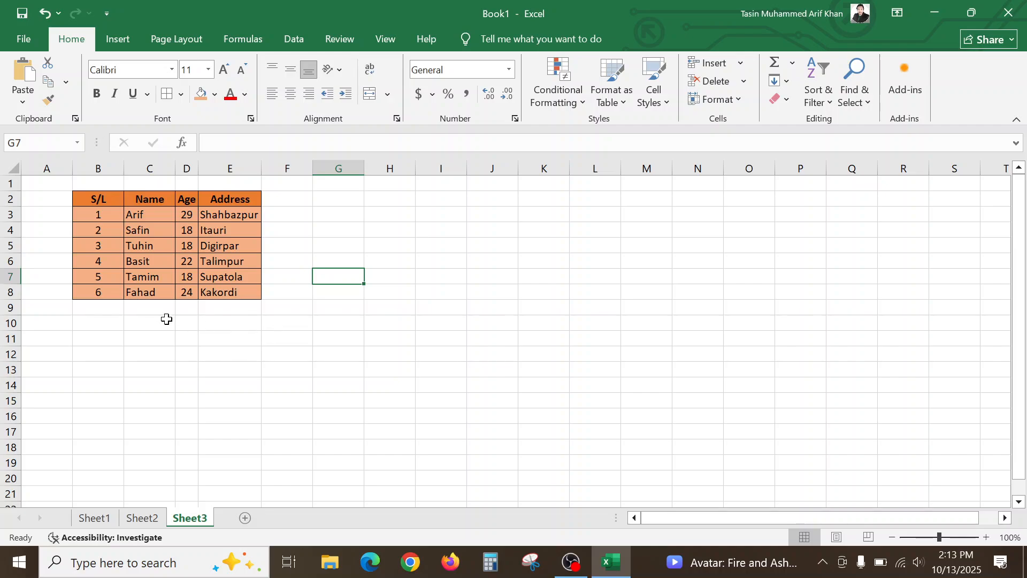
# Begin a SUM formula in cell D9, directly below the last age
pyautogui.doubleClick(188, 306)
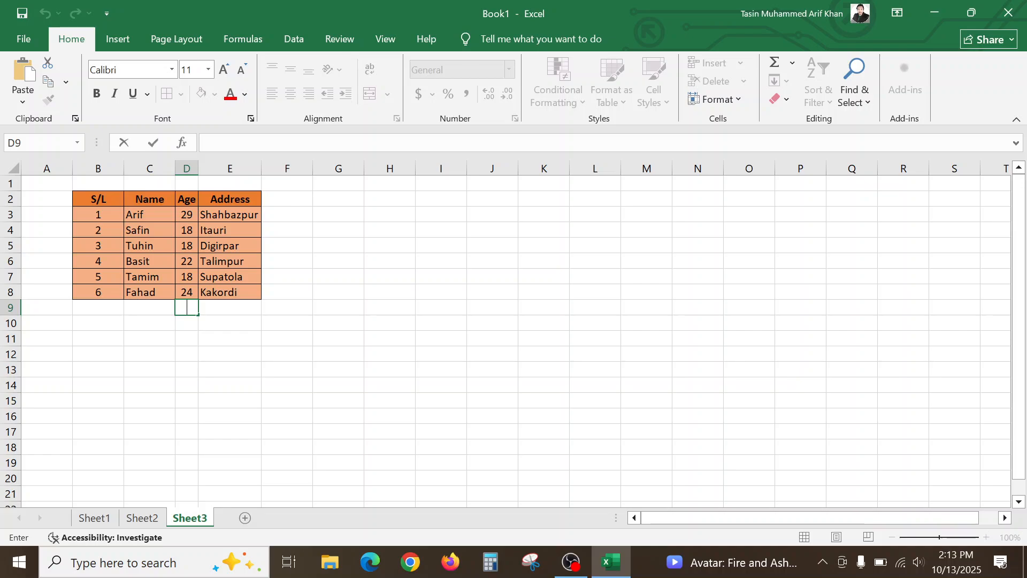
pyautogui.write('=')
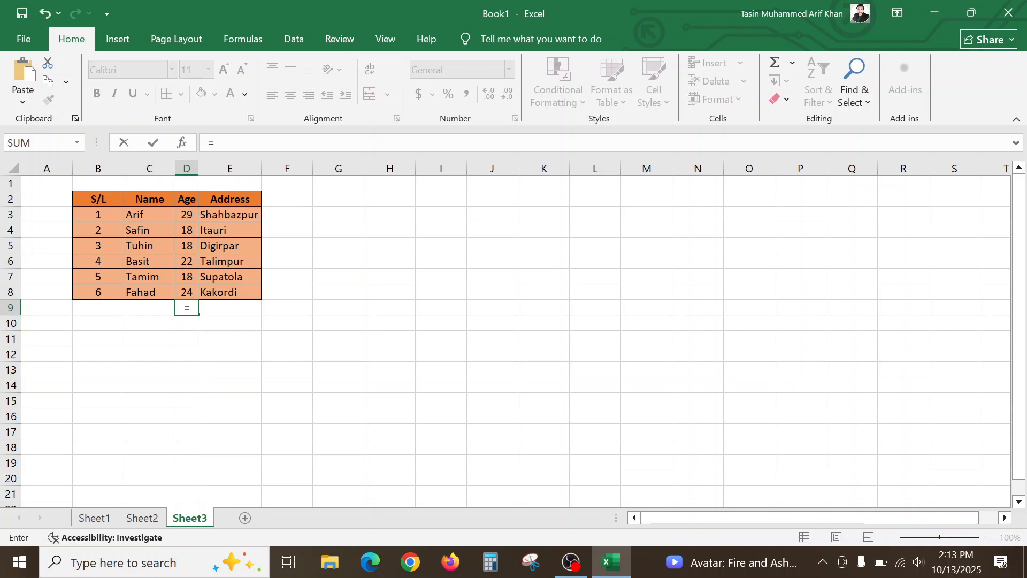
pyautogui.write('sum')
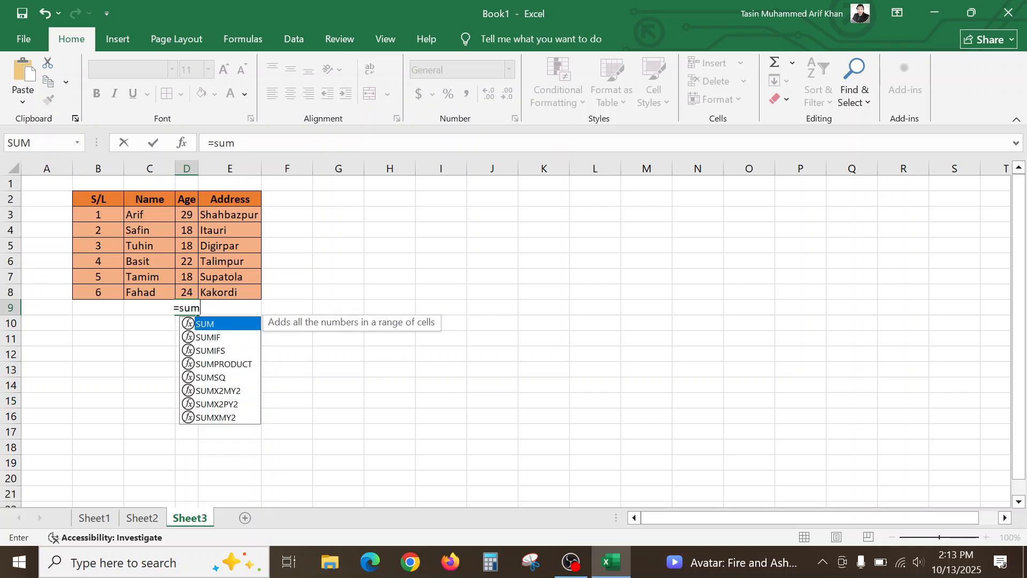
pyautogui.write('{')
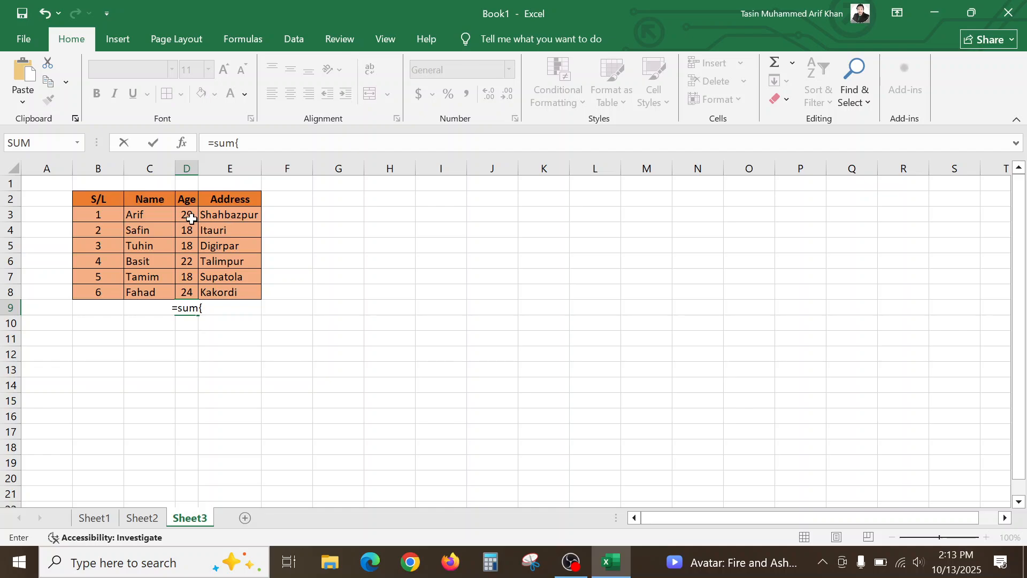
pyautogui.press('Return')
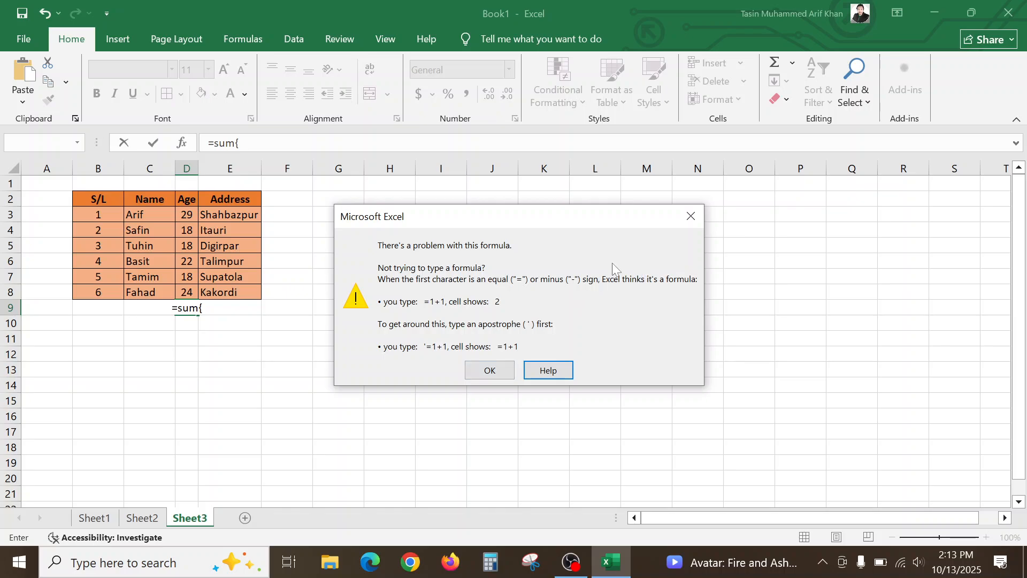
pyautogui.press('Return')
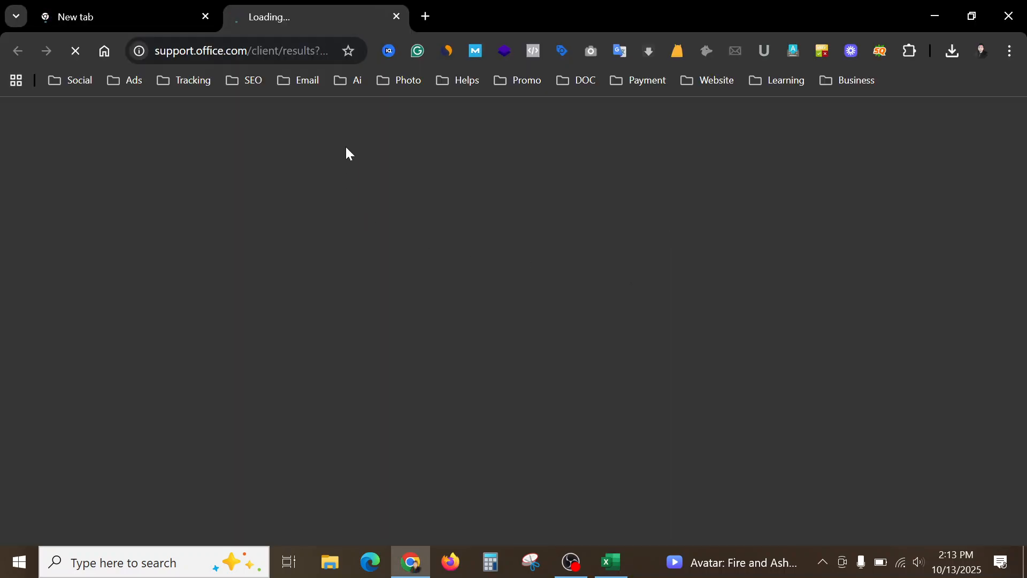
pyautogui.click(1009, 16)
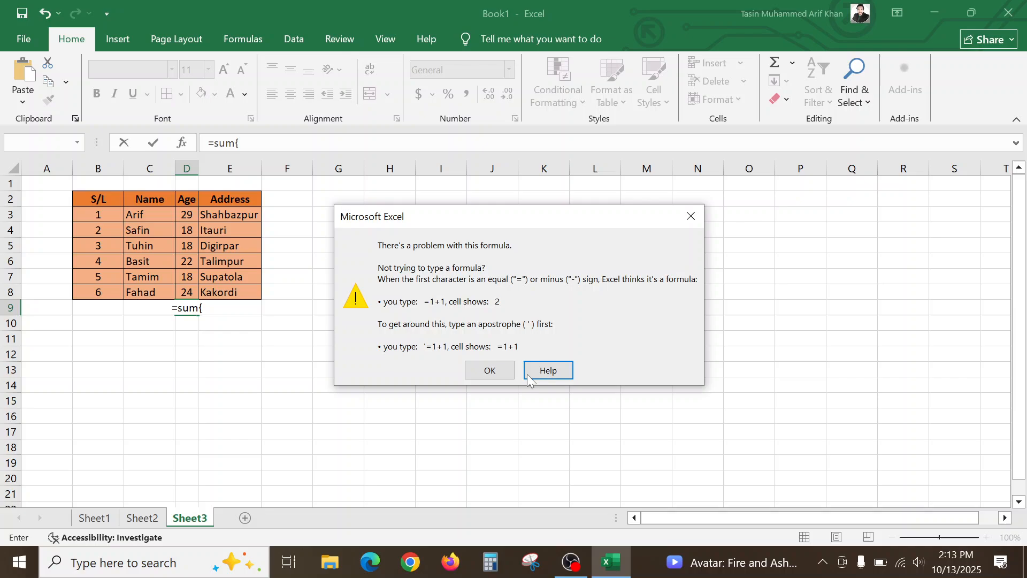
pyautogui.click(496, 370)
pyautogui.click(203, 309)
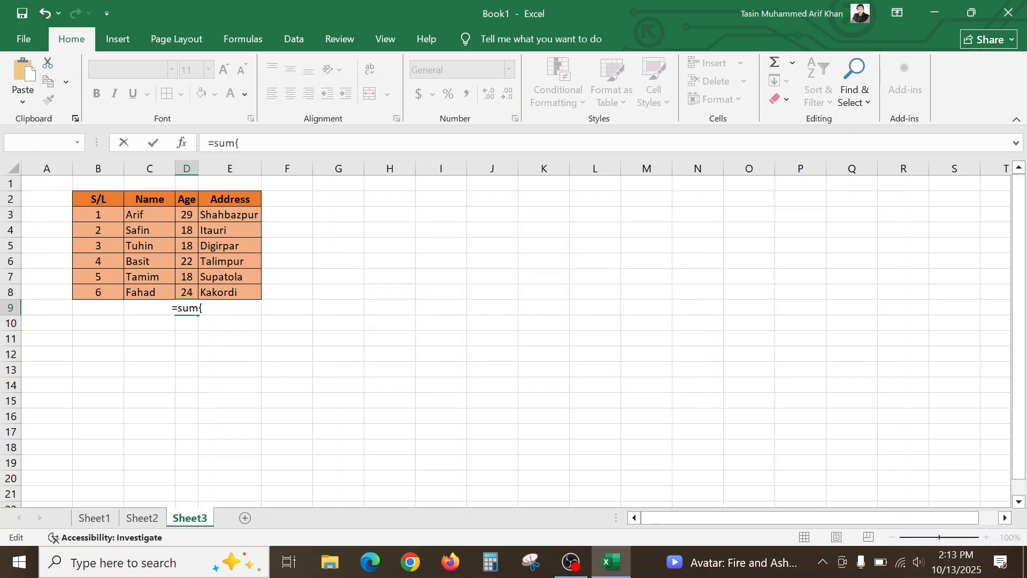
pyautogui.click(188, 216)
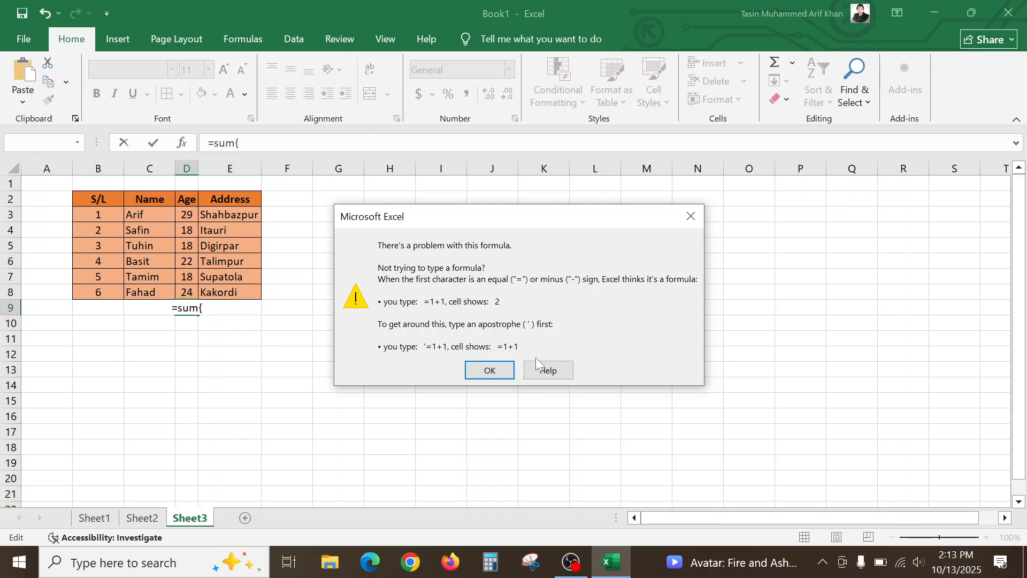
pyautogui.click(481, 370)
pyautogui.press('BackSpace')
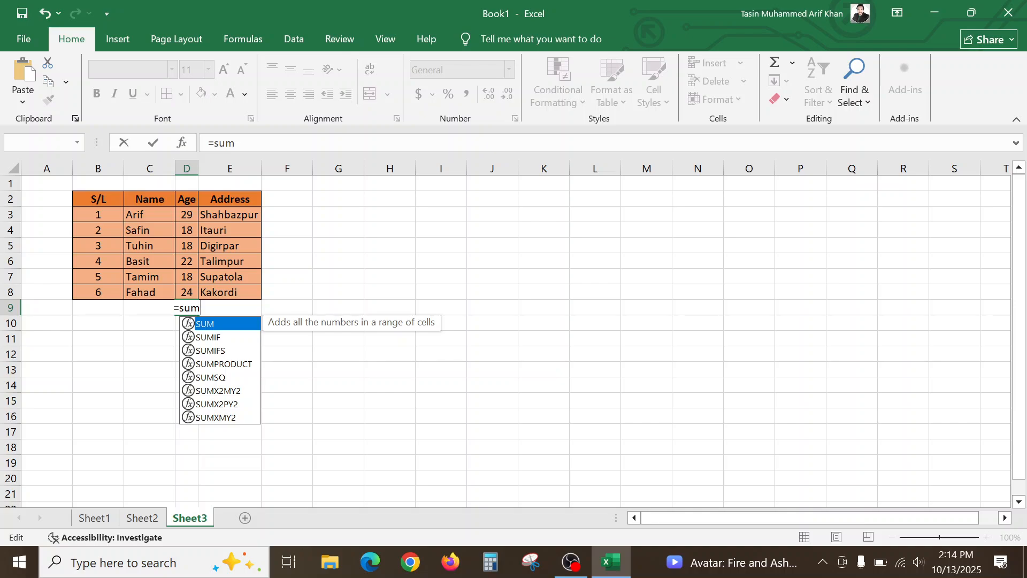
# Complete the SUM formula in D9 so that it totals the ages in D3:D8
pyautogui.write('(')
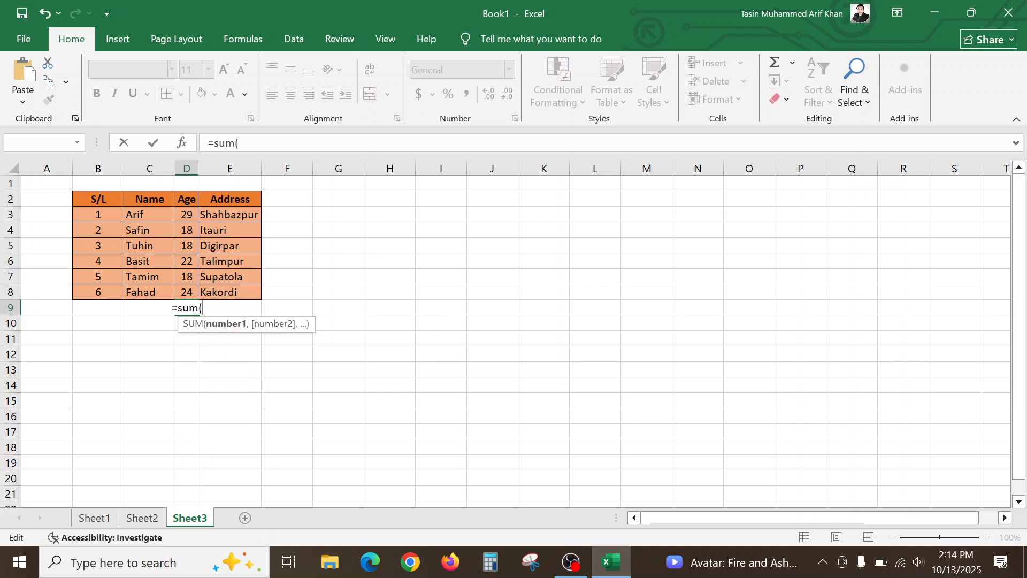
pyautogui.click(187, 217)
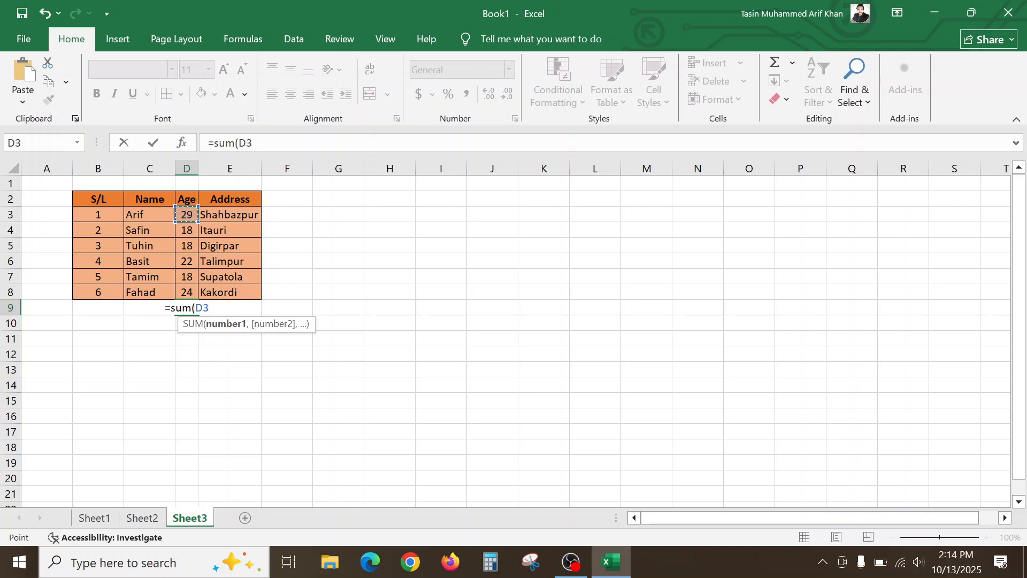
pyautogui.press('F8')
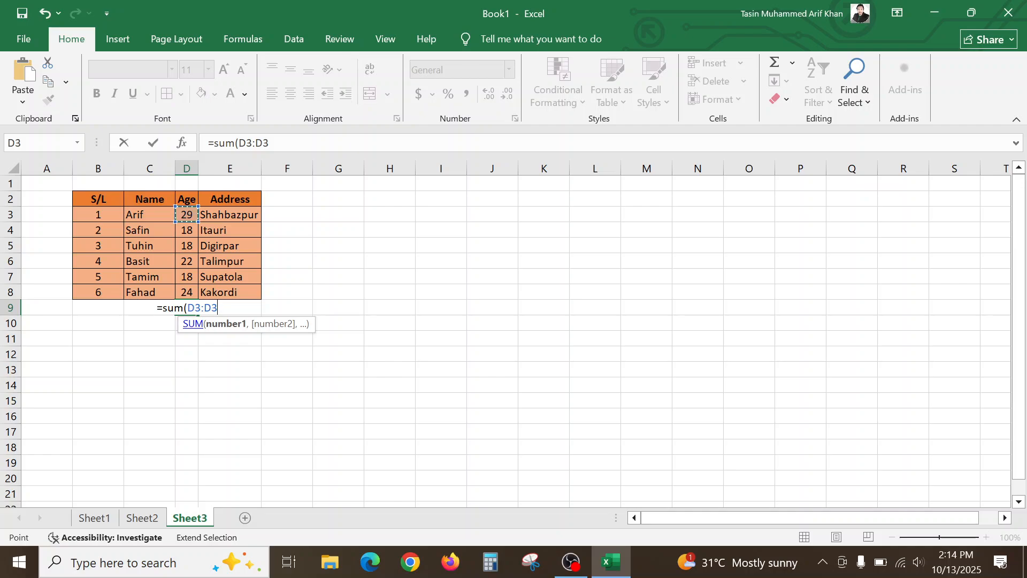
pyautogui.click(192, 293)
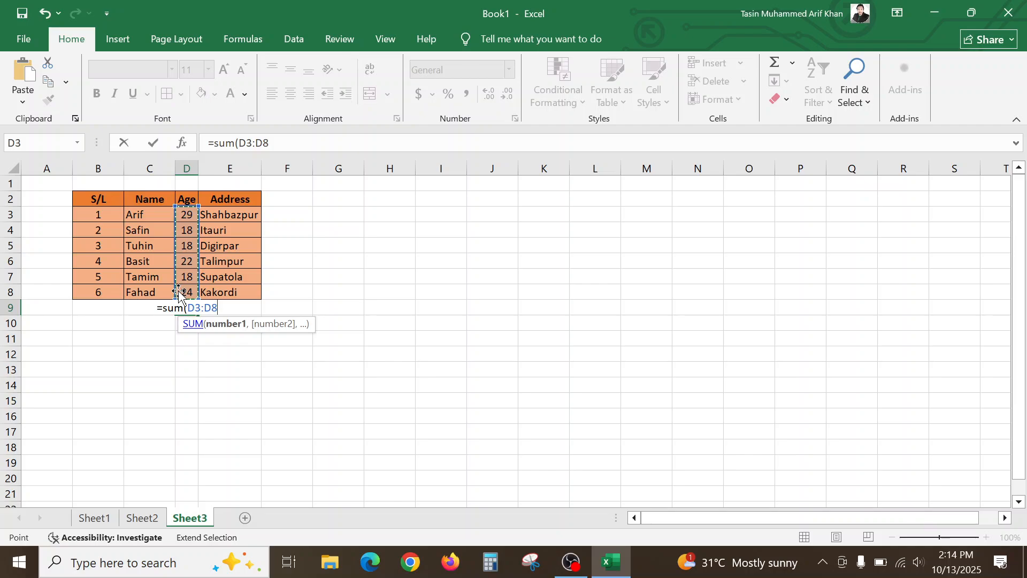
pyautogui.write(')')
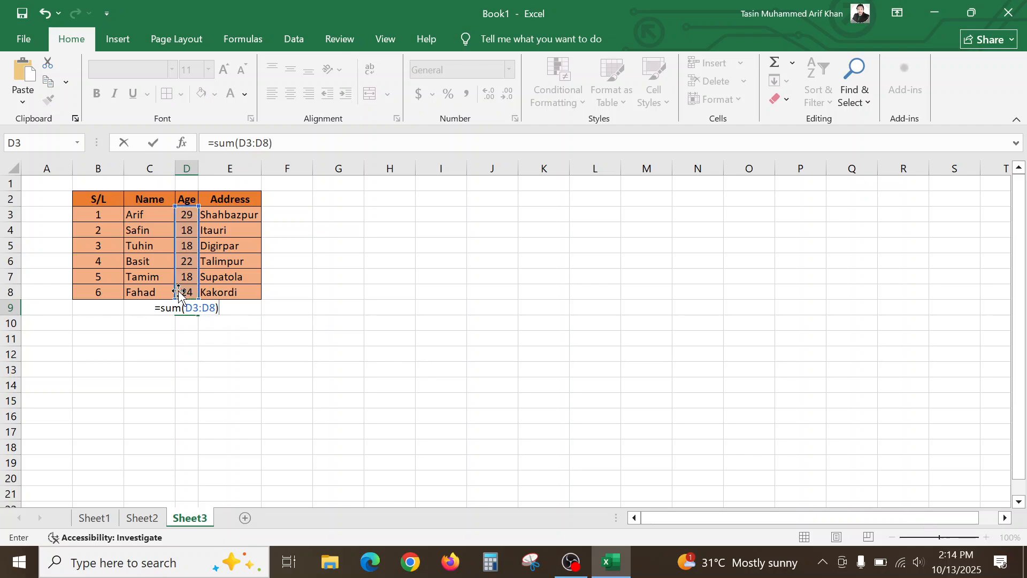
pyautogui.press('Return')
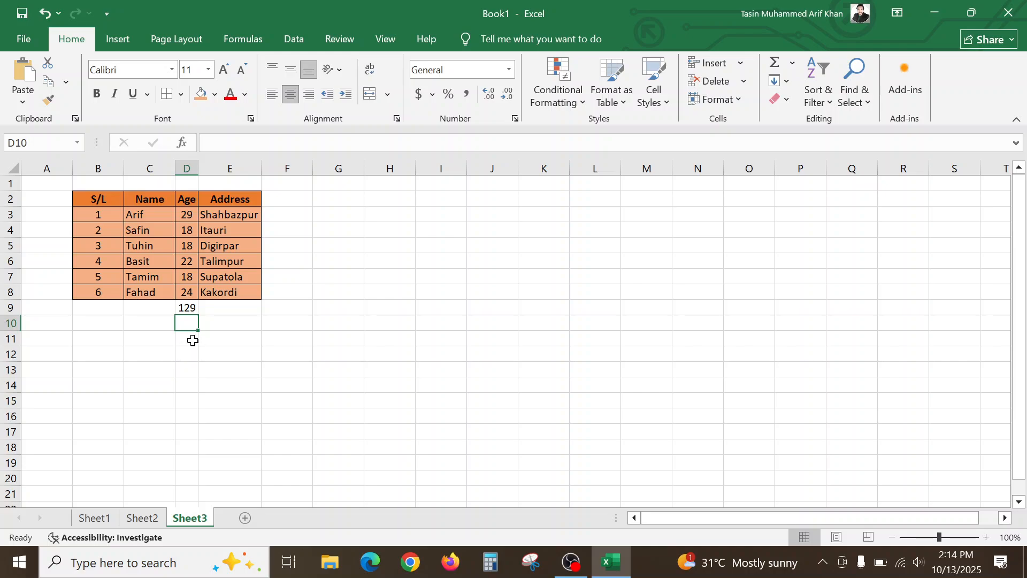
pyautogui.doubleClick(191, 323)
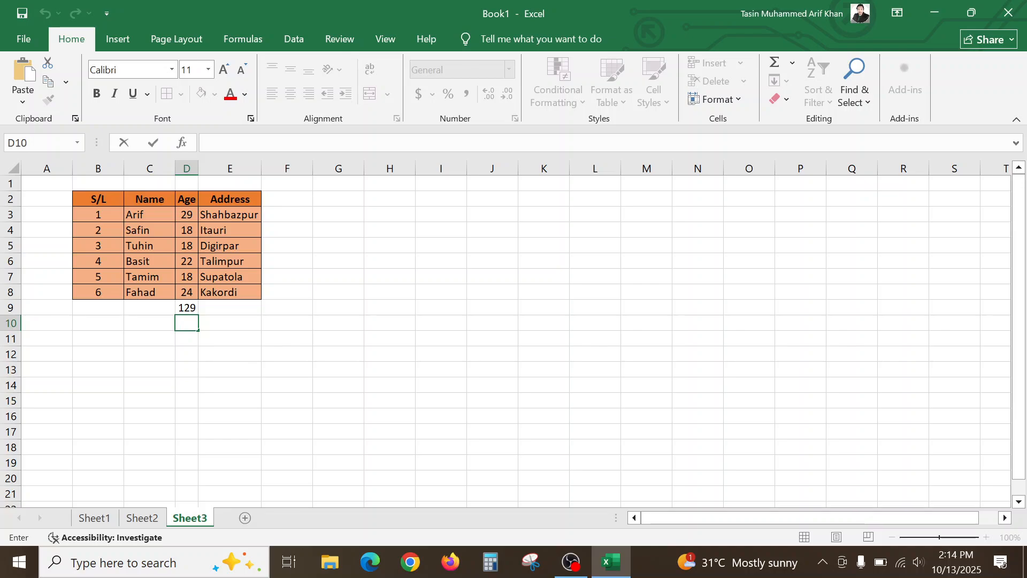
pyautogui.write('+')
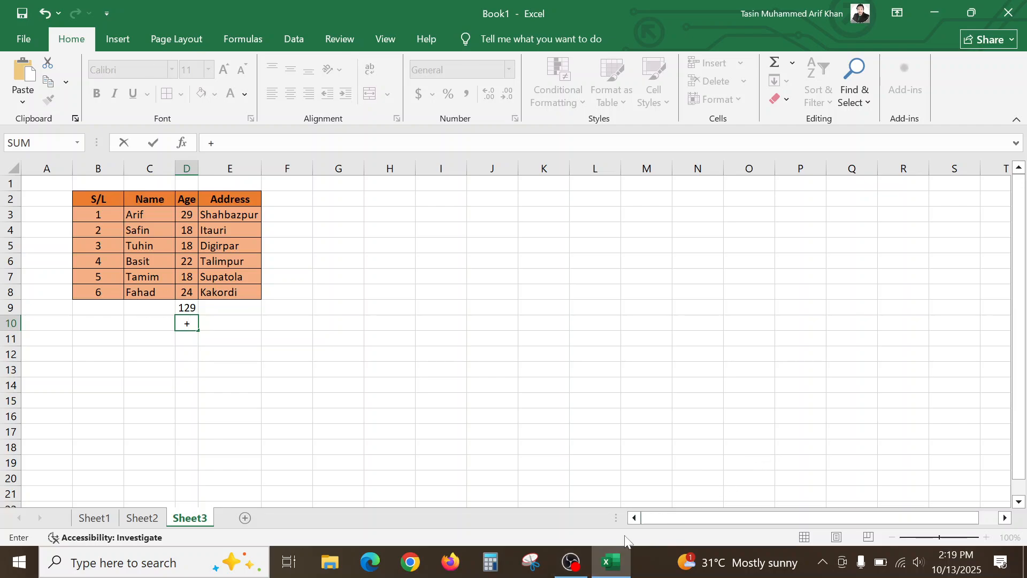
pyautogui.click(571, 562)
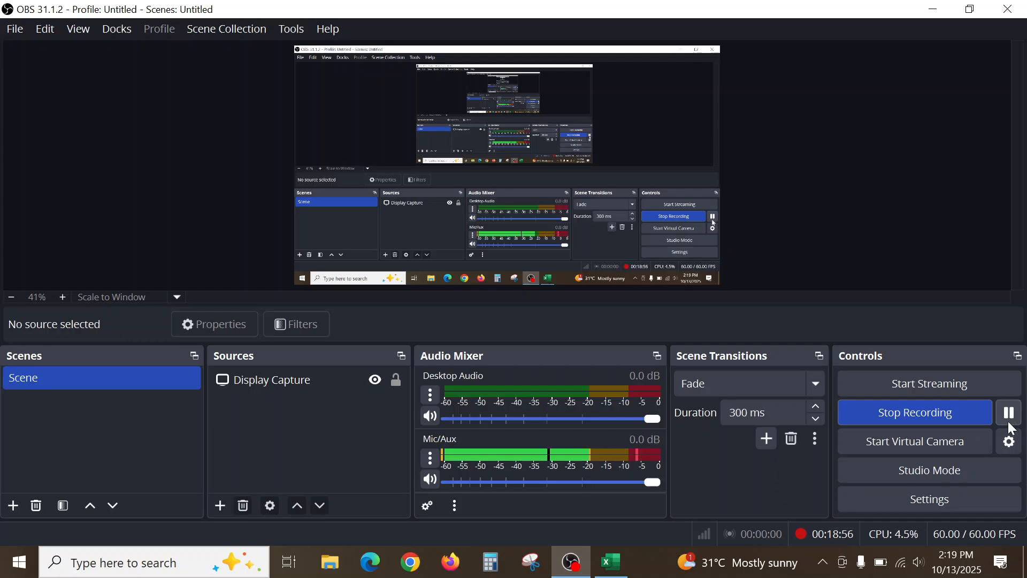
pyautogui.click(933, 10)
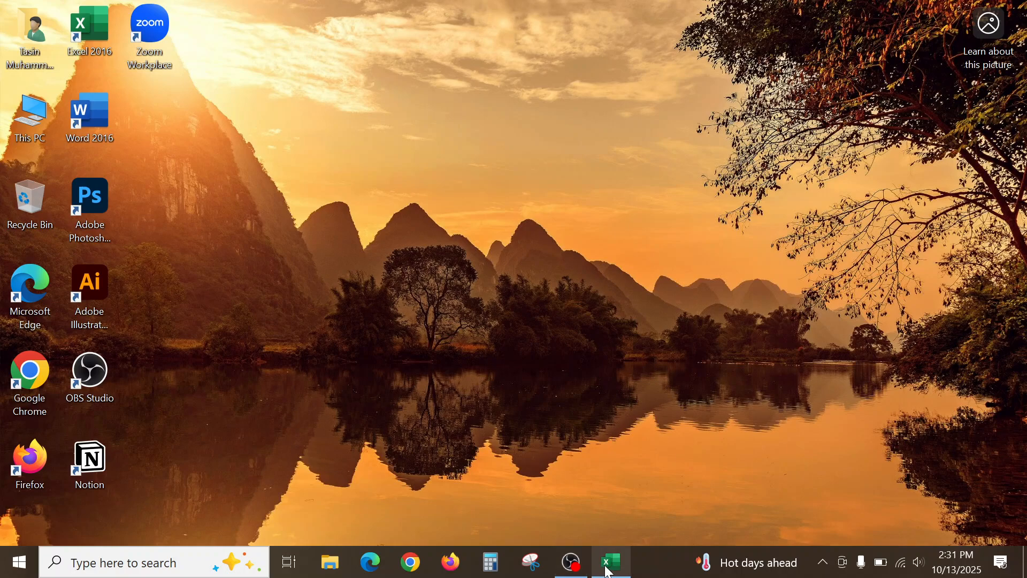
pyautogui.moveTo(615, 559)
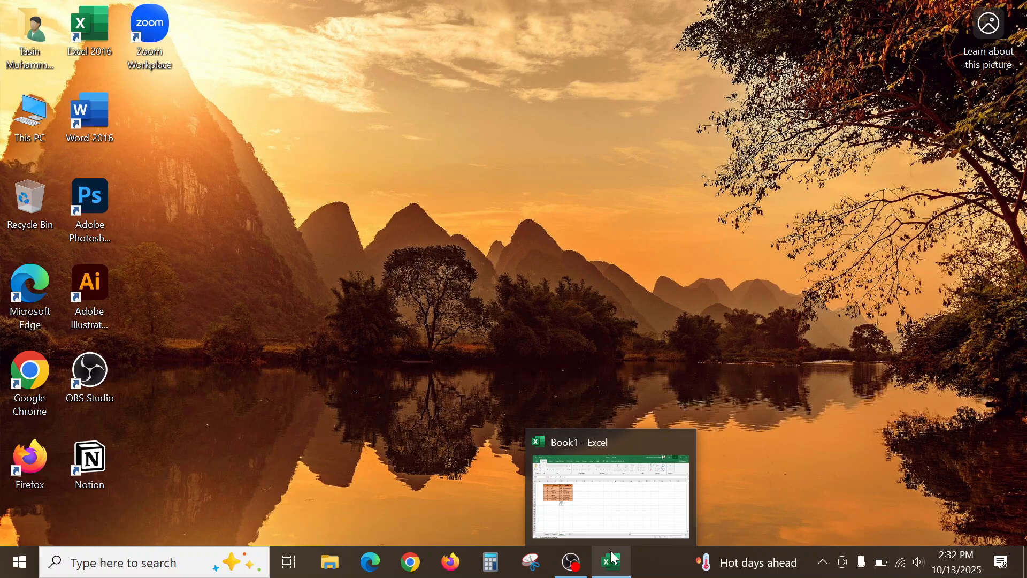
pyautogui.moveTo(572, 575)
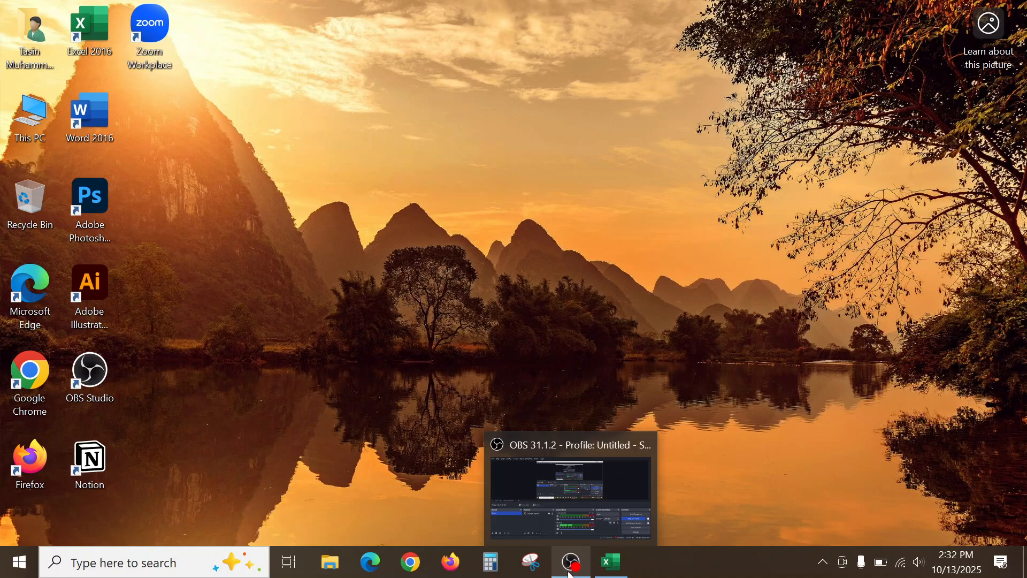
pyautogui.click(572, 574)
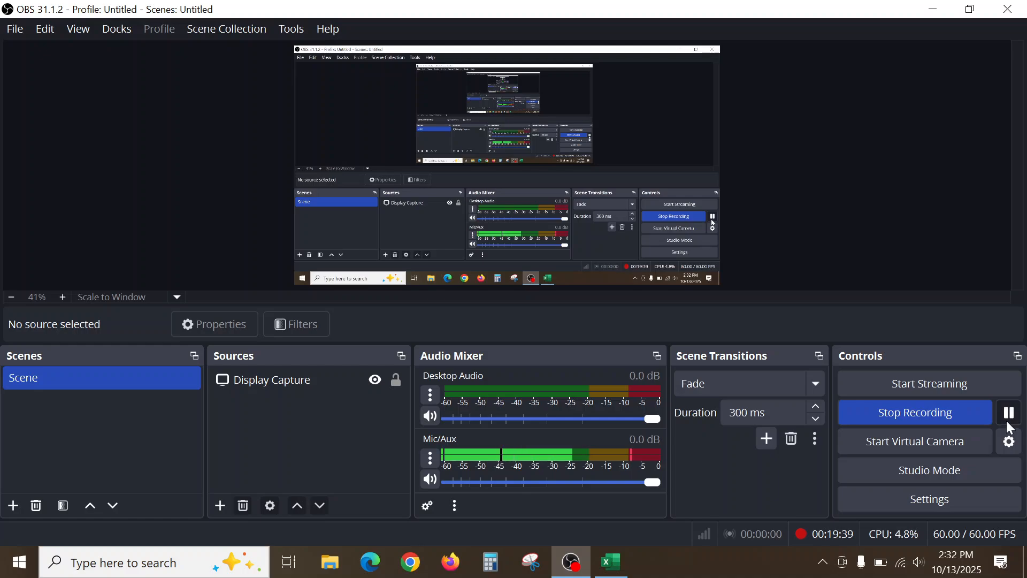
pyautogui.click(934, 8)
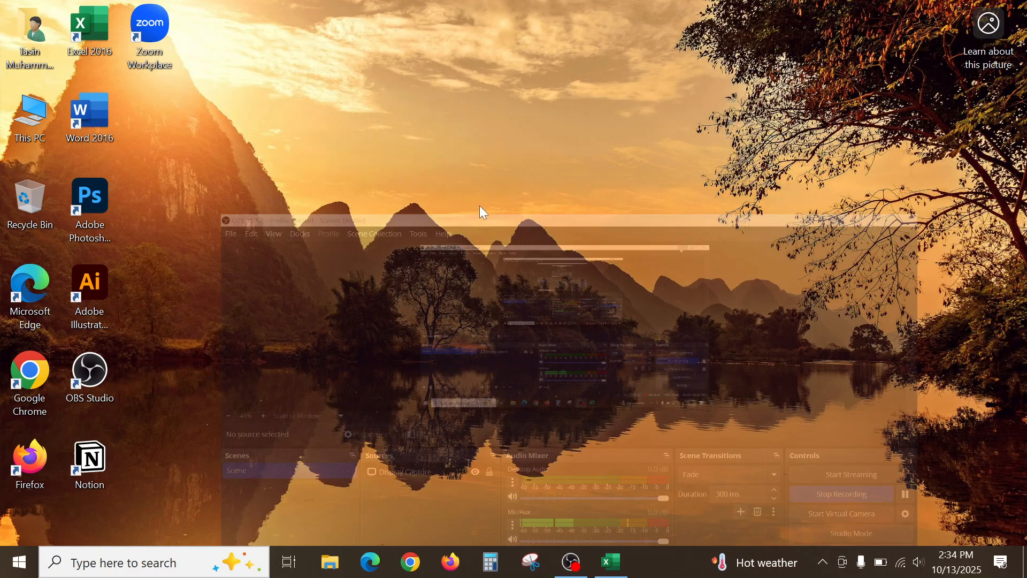
pyautogui.click(612, 562)
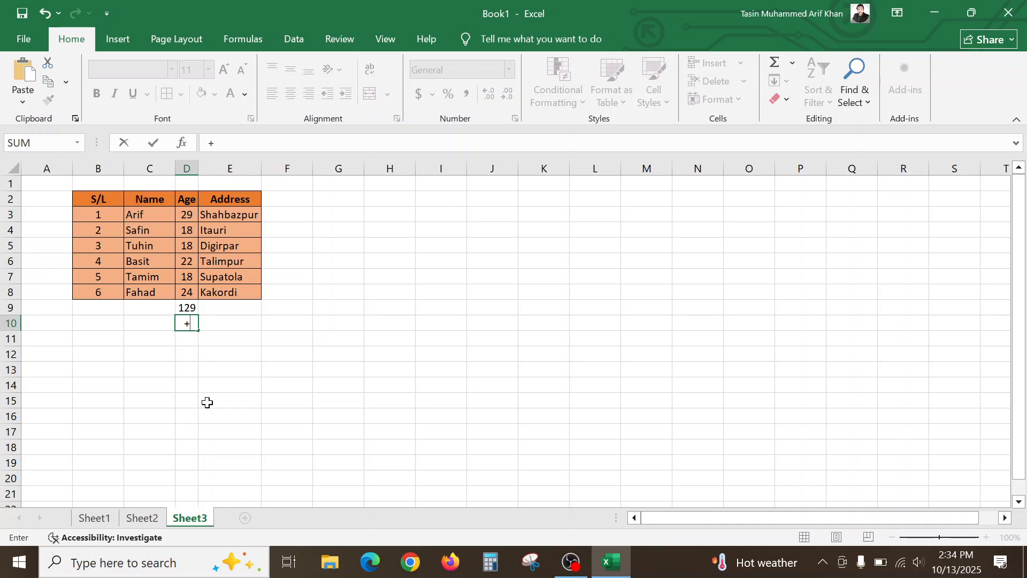
pyautogui.press('Escape')
# Enter the formula =(D3+D4) in cell D10 to add the first two ages
pyautogui.write('(')
pyautogui.click(186, 216)
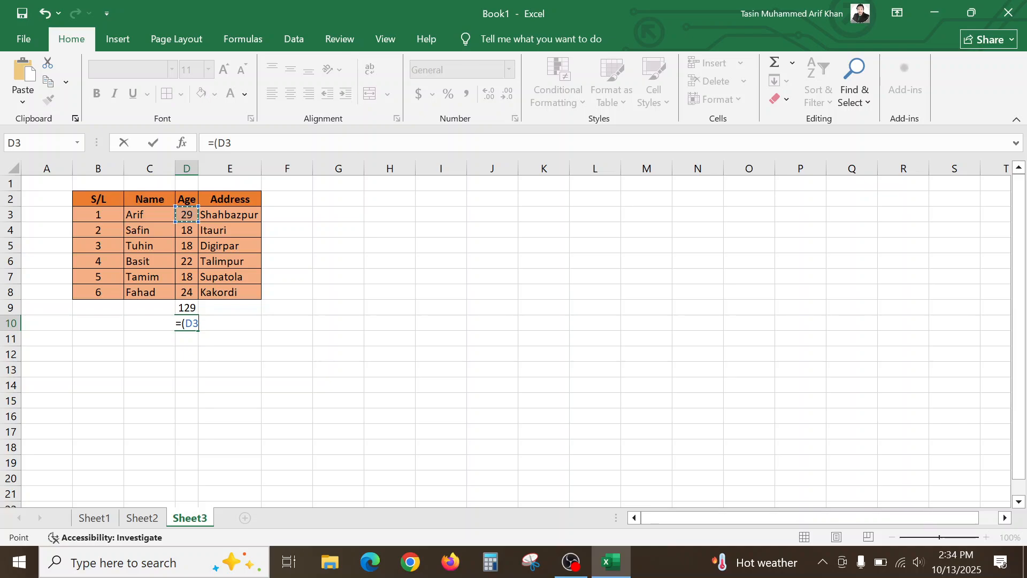
pyautogui.write('+')
pyautogui.click(194, 233)
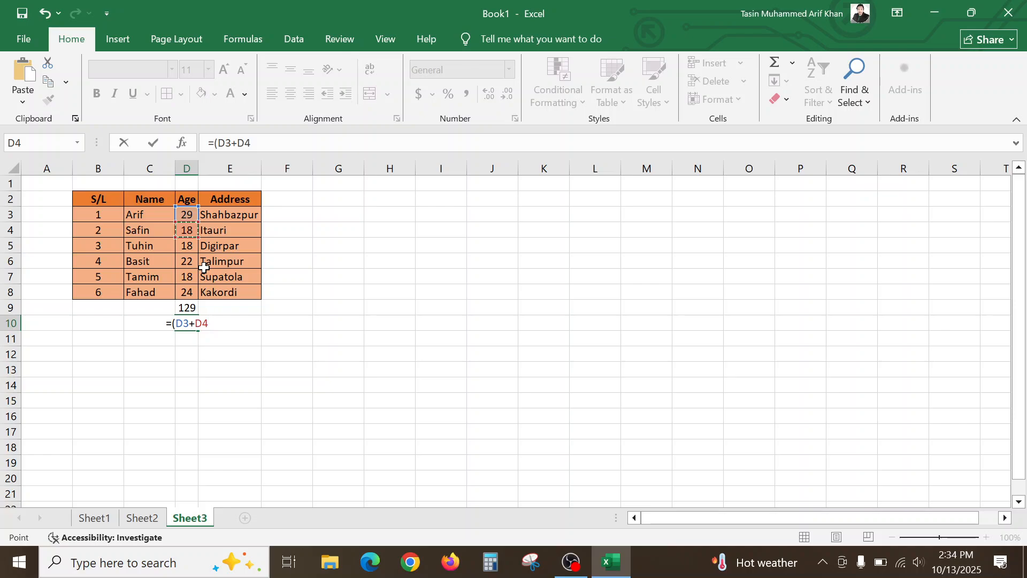
pyautogui.write(')')
pyautogui.press('Return')
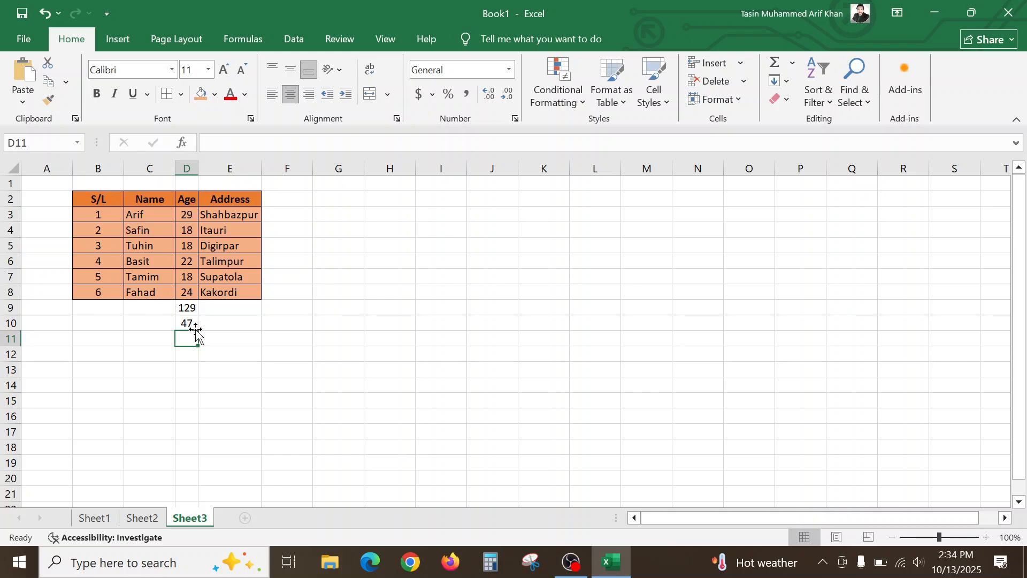
# Enter the formula =(D3-D4) in cell D11 to subtract the second age from the first
pyautogui.write('=(')
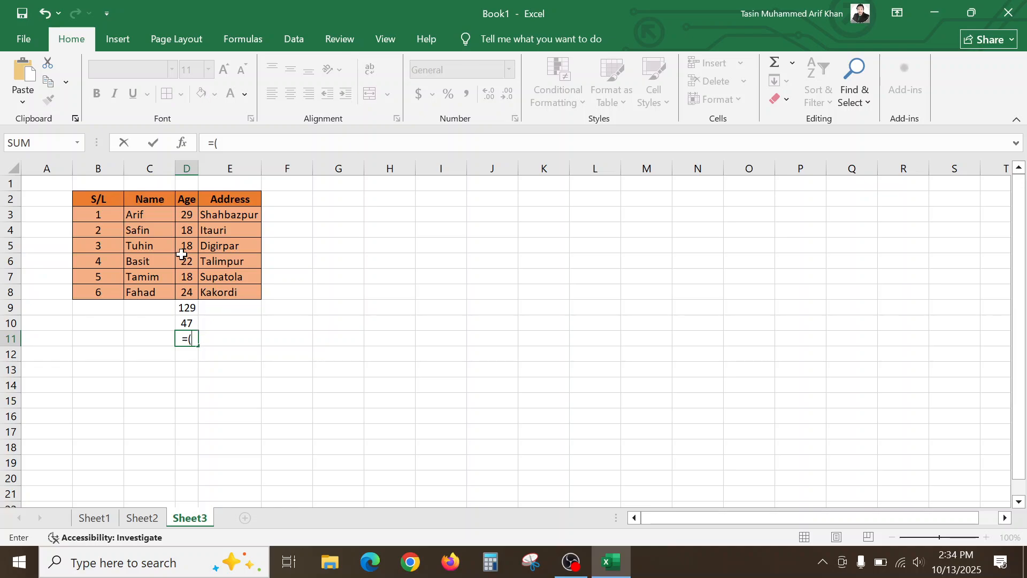
pyautogui.click(185, 215)
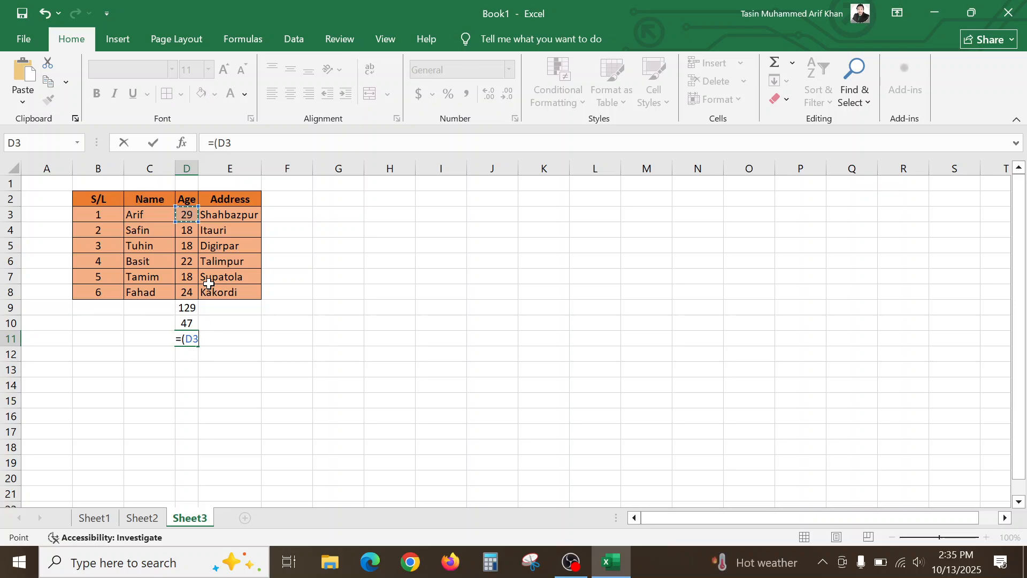
pyautogui.write('-')
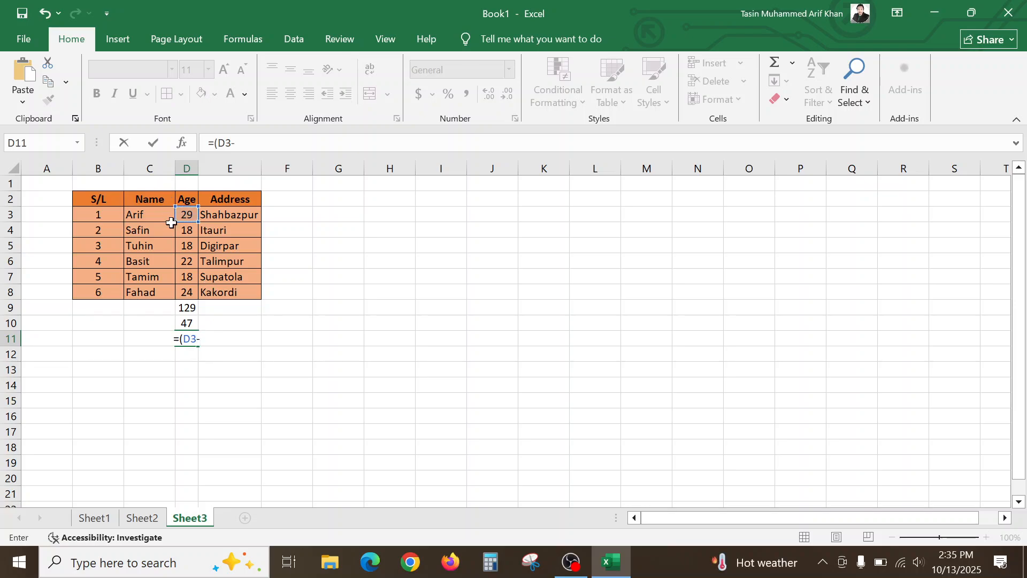
pyautogui.click(189, 234)
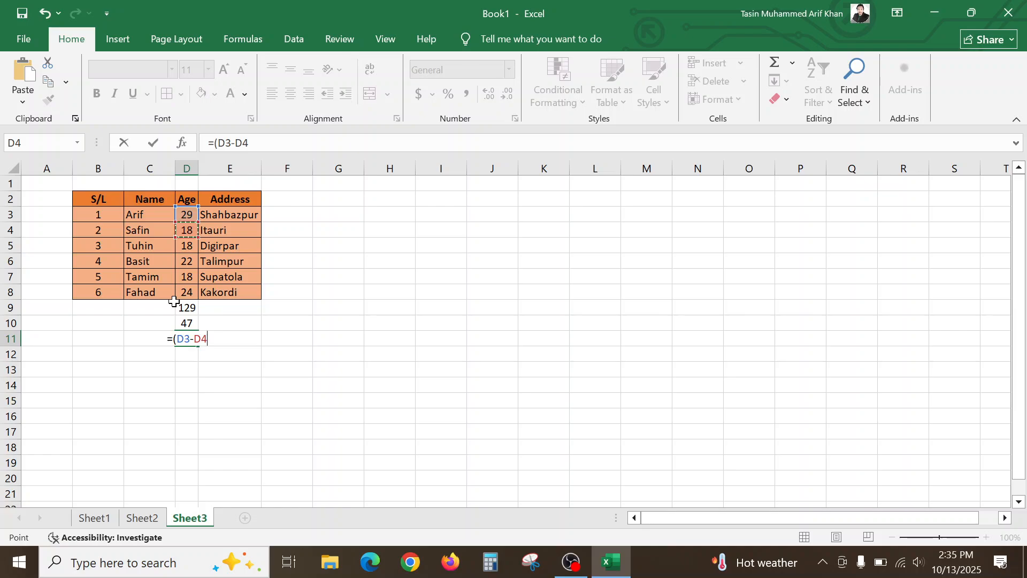
pyautogui.write(')')
pyautogui.press('Return')
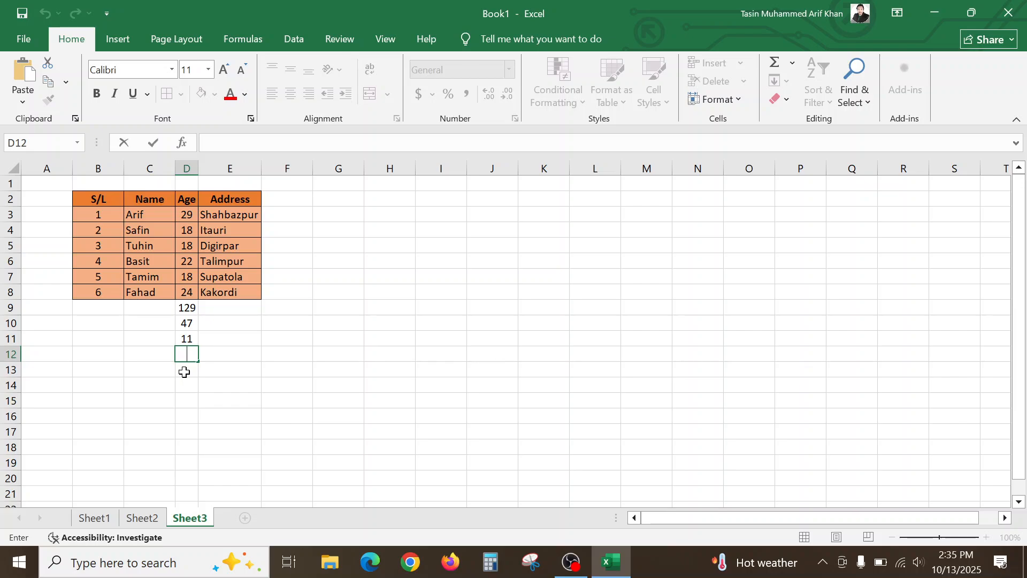
# Enter the formula =(D3*D5) in cell D12 to multiply the first age by the third
pyautogui.write('=')
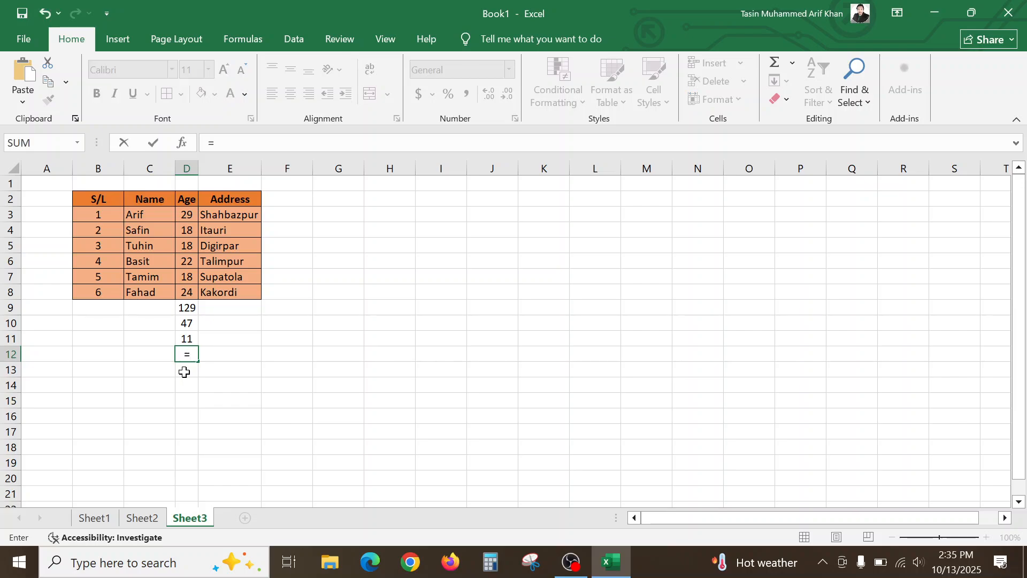
pyautogui.write('(')
pyautogui.click(184, 215)
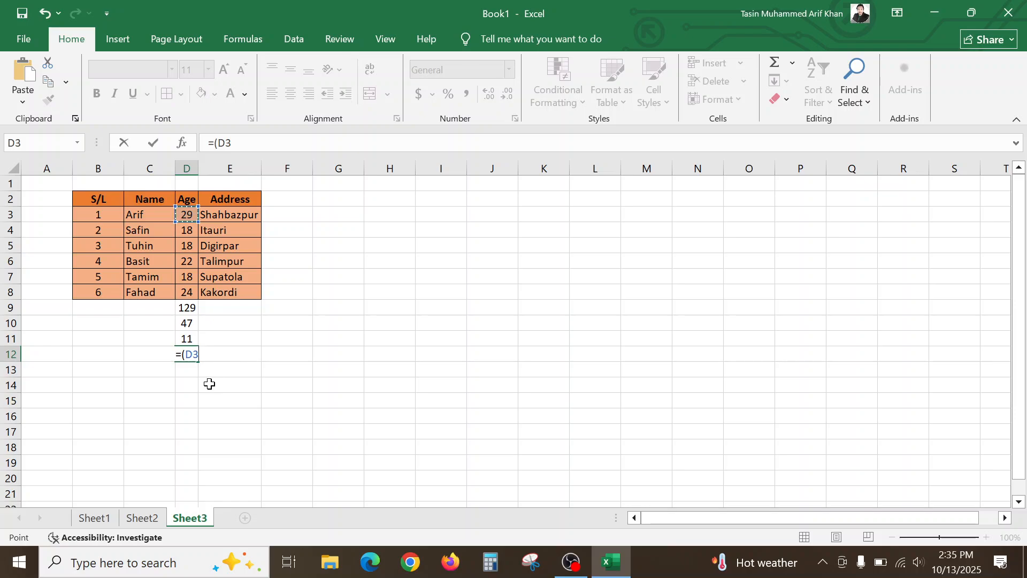
pyautogui.write('*')
pyautogui.click(188, 246)
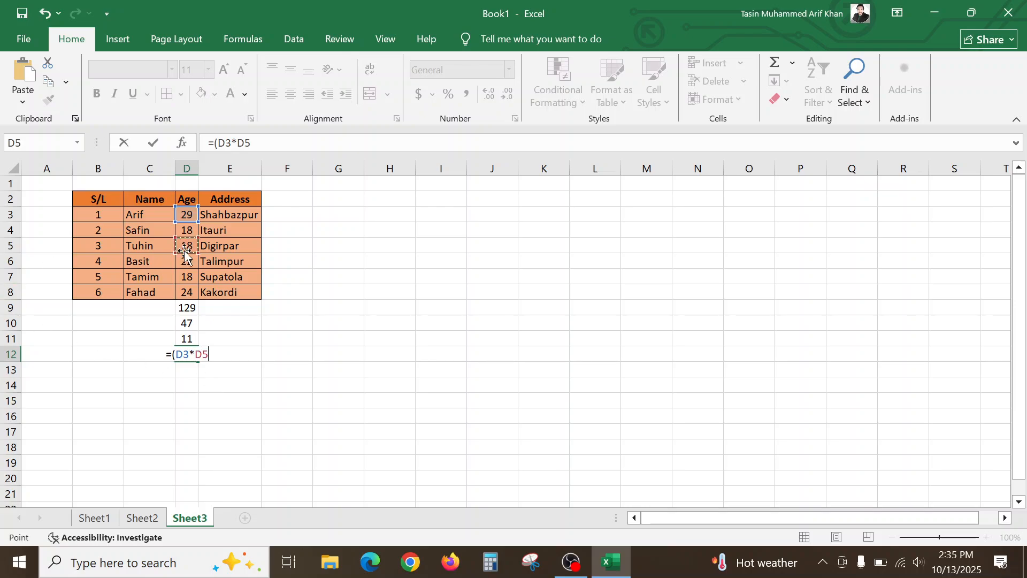
pyautogui.write(')')
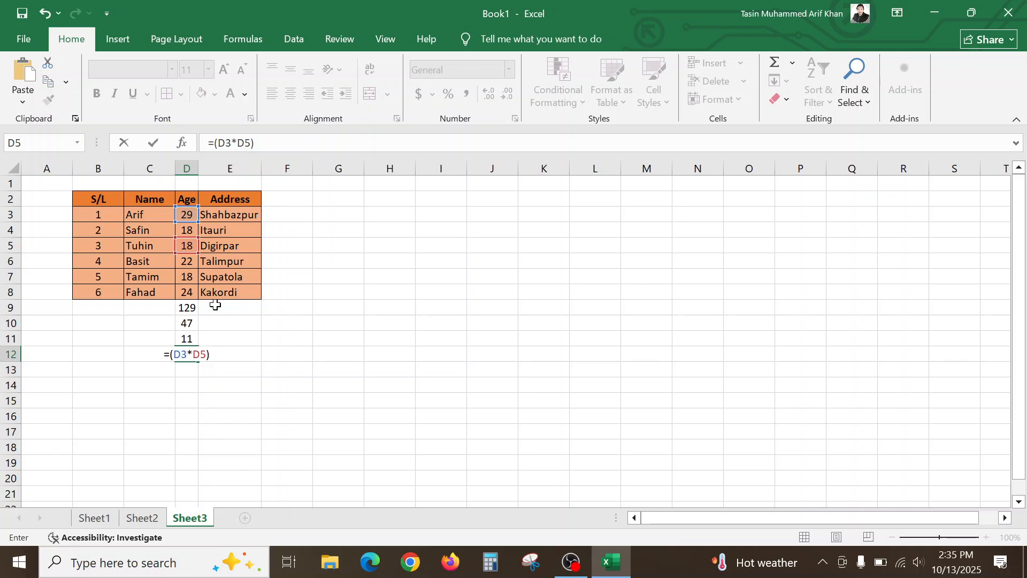
pyautogui.press('Return')
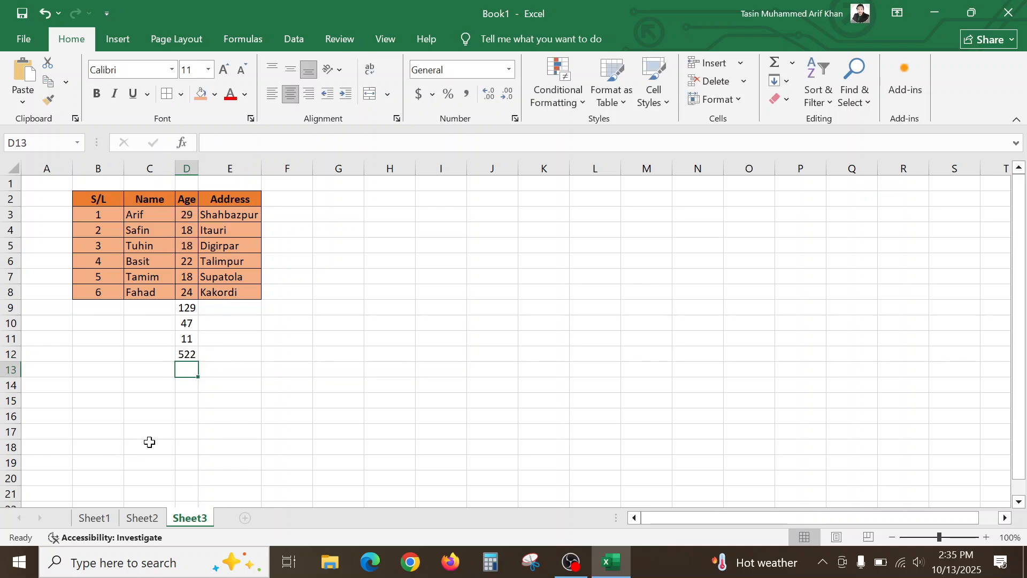
# Enter the formula =(D3/D5) in cell D13 to divide the first age by the third
pyautogui.doubleClick(178, 370)
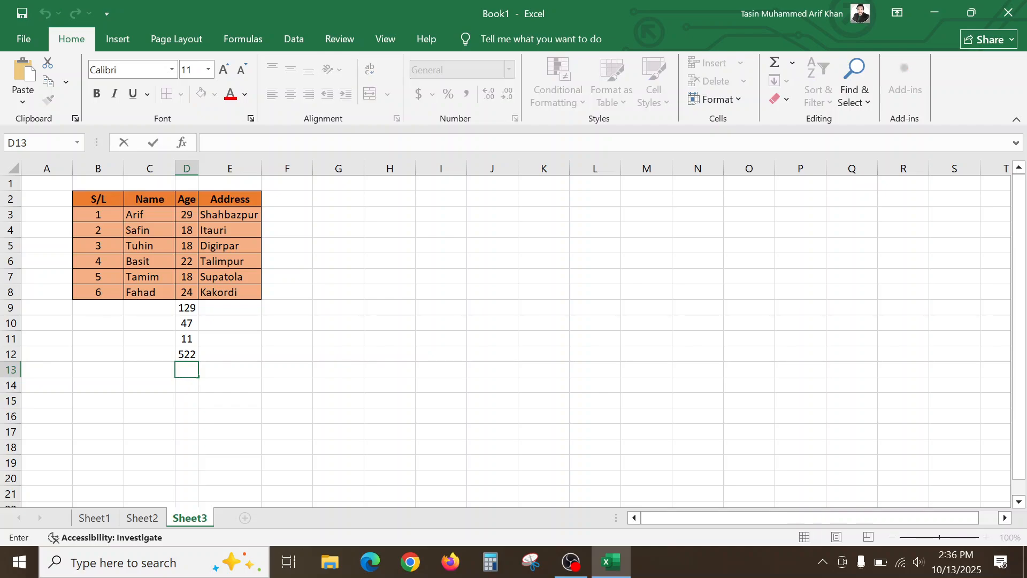
pyautogui.write('=')
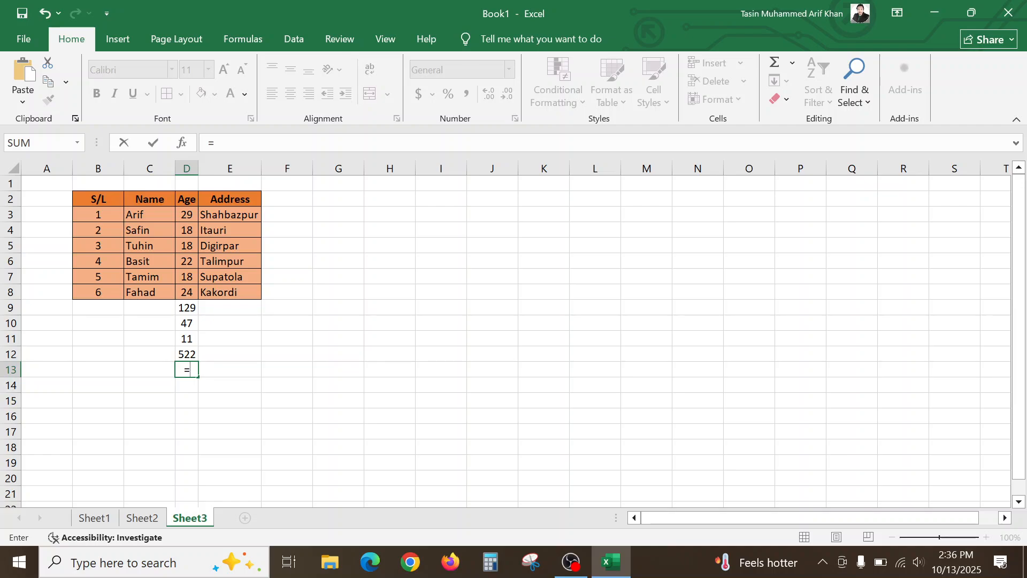
pyautogui.write('(')
pyautogui.click(184, 214)
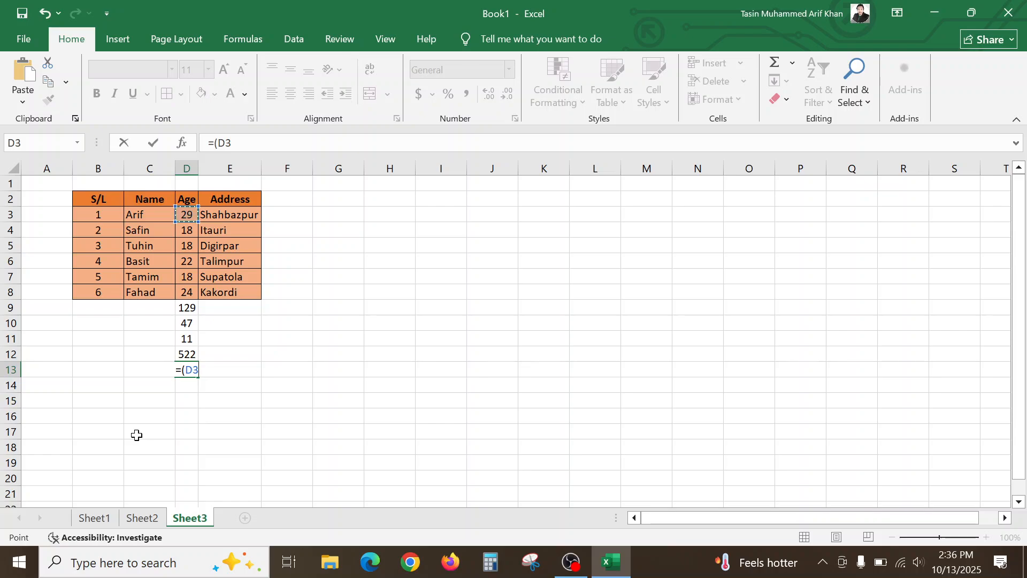
pyautogui.write('/')
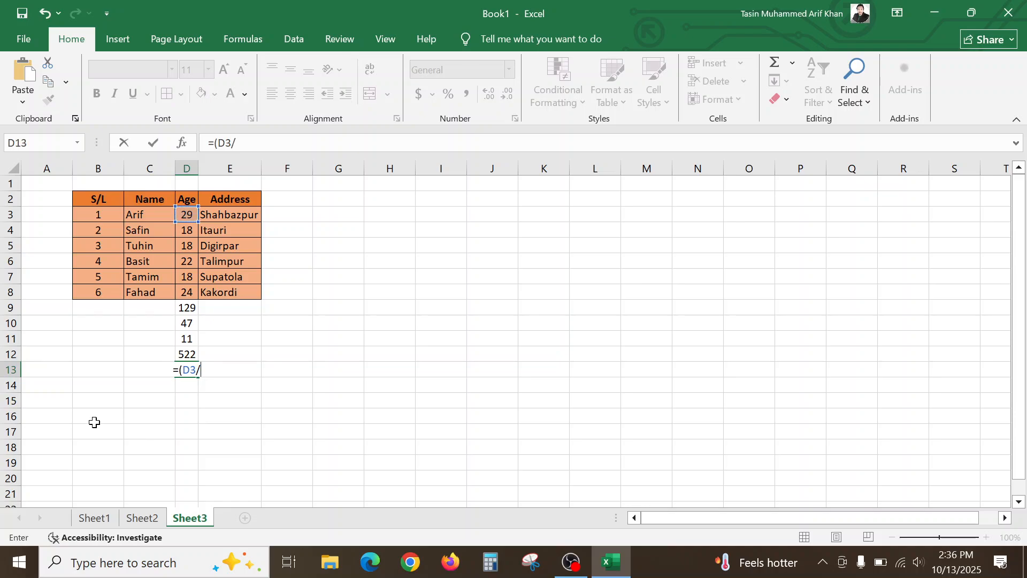
pyautogui.click(182, 245)
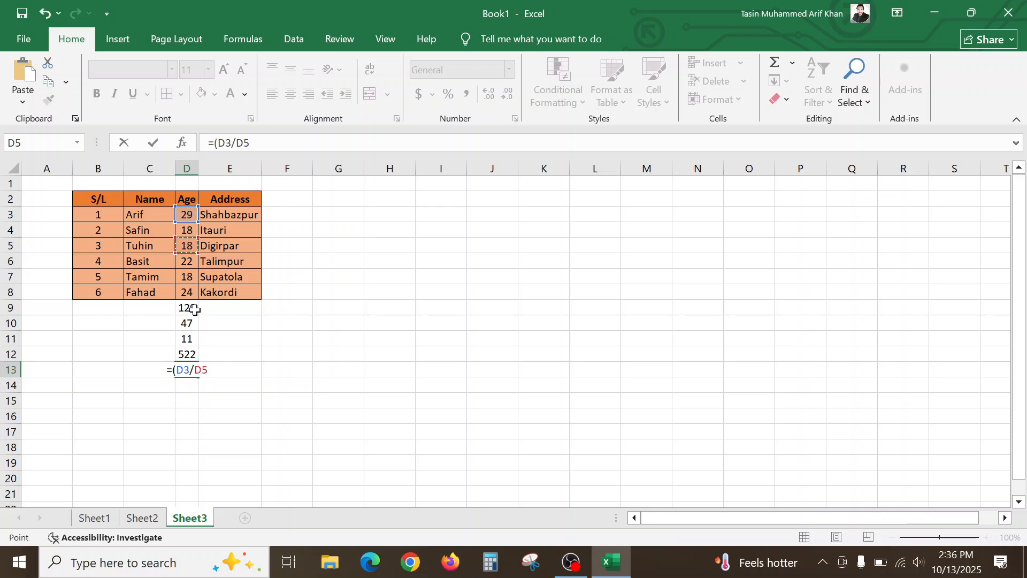
pyautogui.write(')')
pyautogui.press('Return')
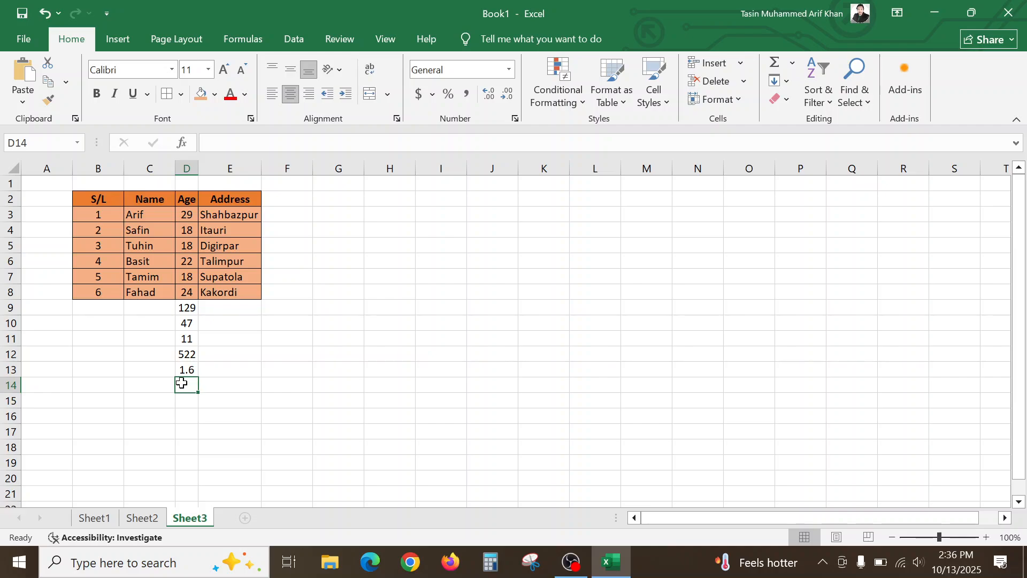
# Enter a MAX formula in cell D14 that returns the highest age in D3:D8
pyautogui.write('=m')
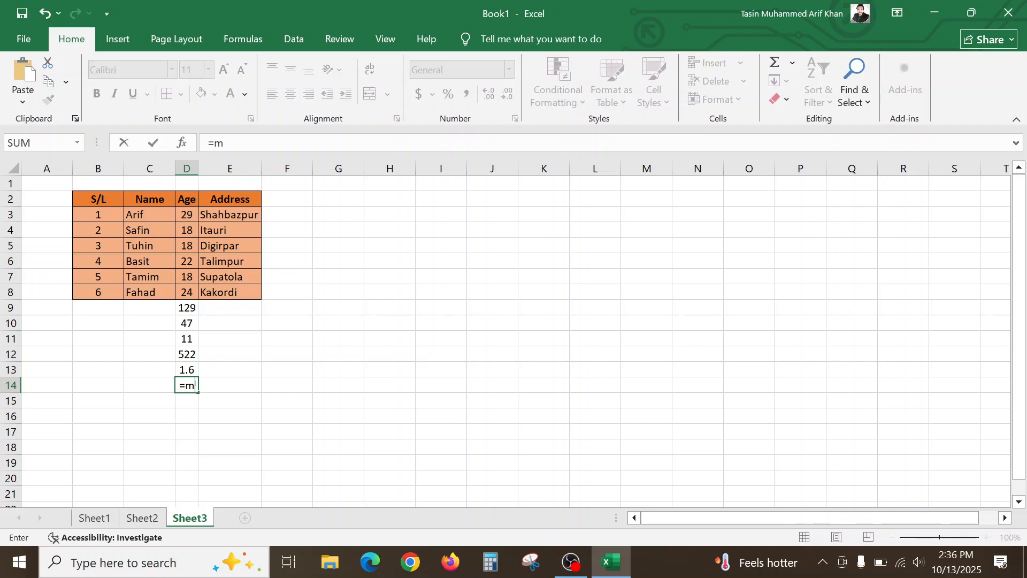
pyautogui.write('ax')
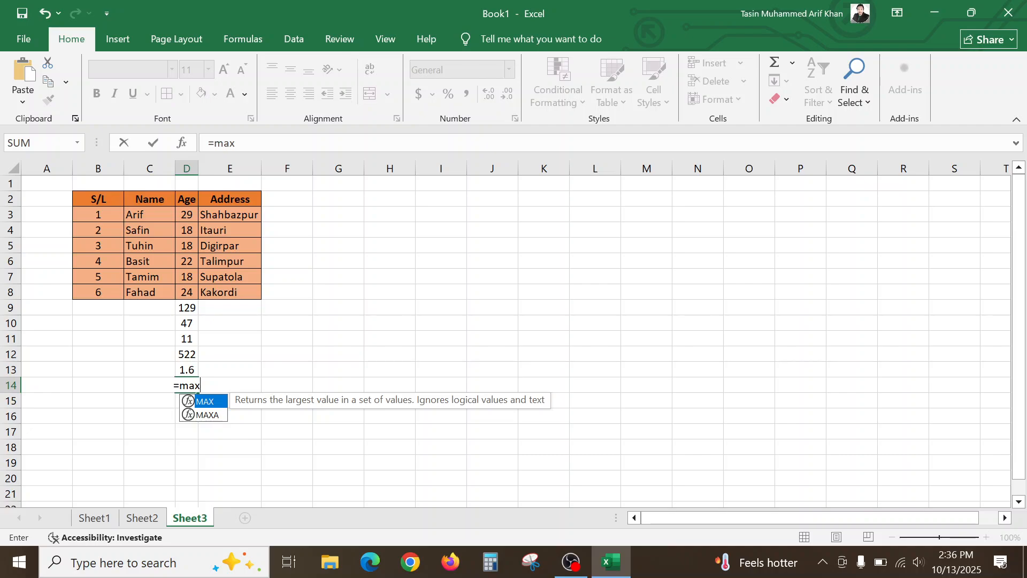
pyautogui.write('(')
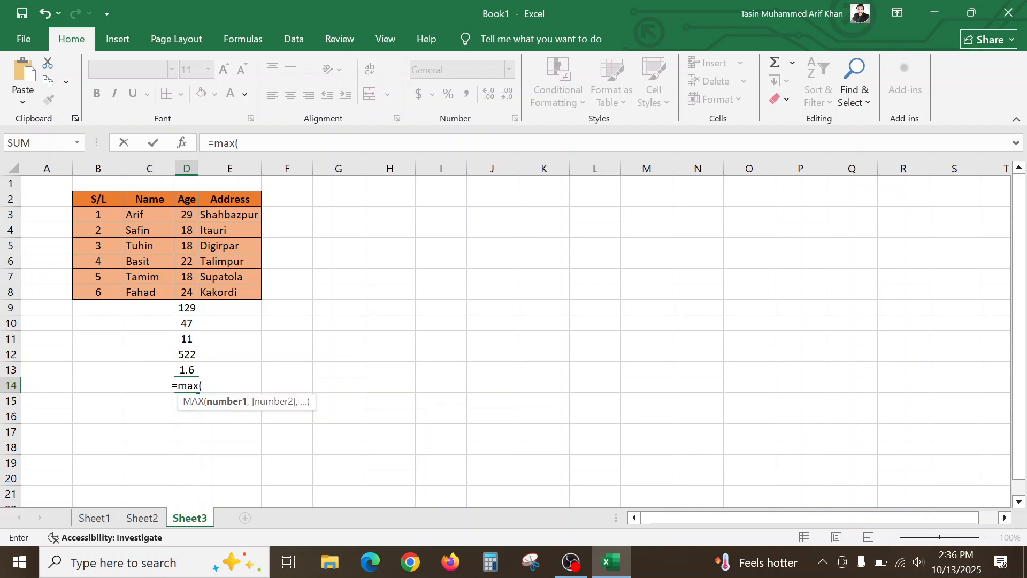
pyautogui.click(187, 214)
pyautogui.press('F8')
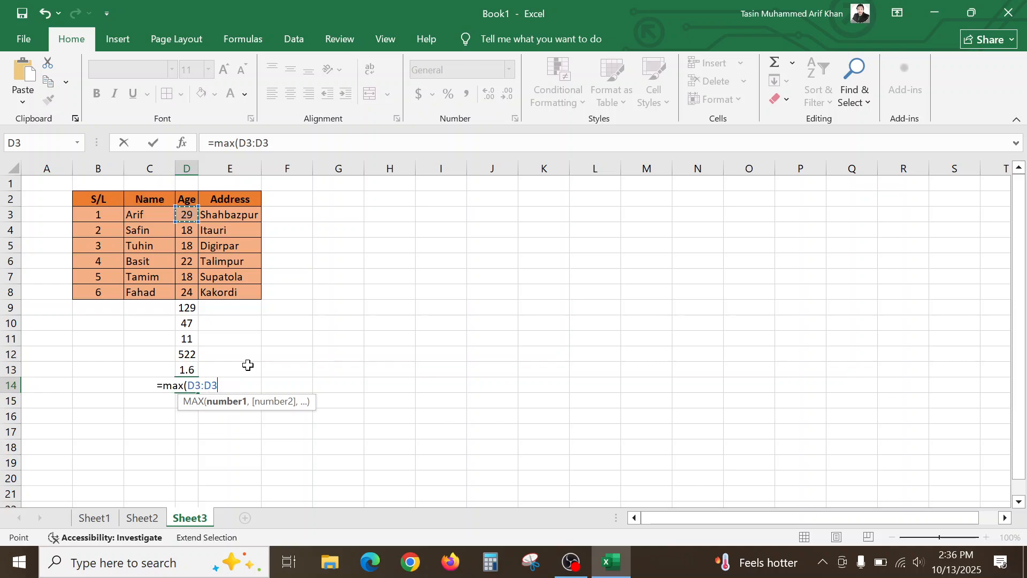
pyautogui.click(186, 292)
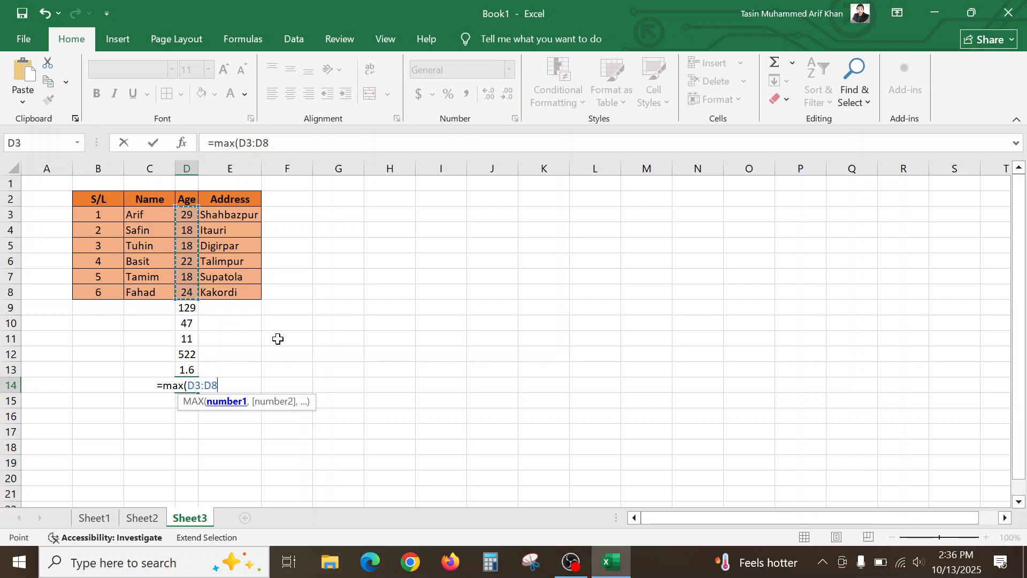
pyautogui.write(')')
pyautogui.press('Return')
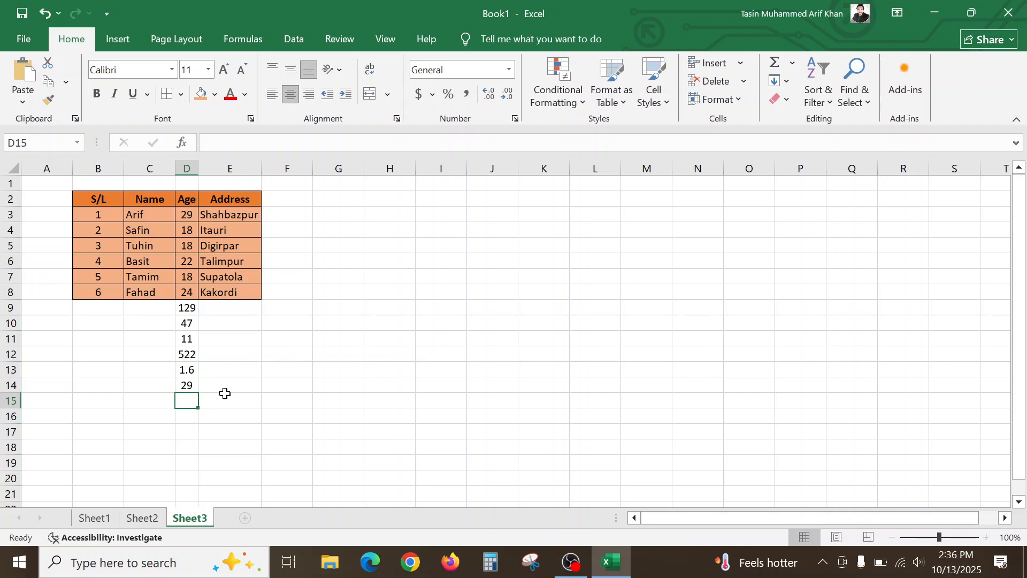
# Enter a MIN formula in cell D15 that returns the lowest age in D3:D8
pyautogui.write('=')
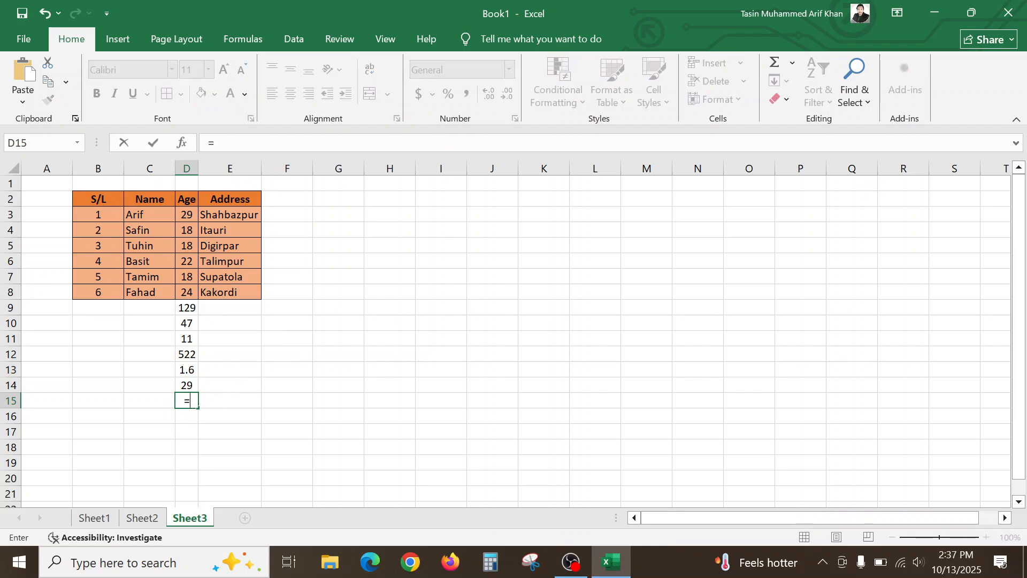
pyautogui.write('Min')
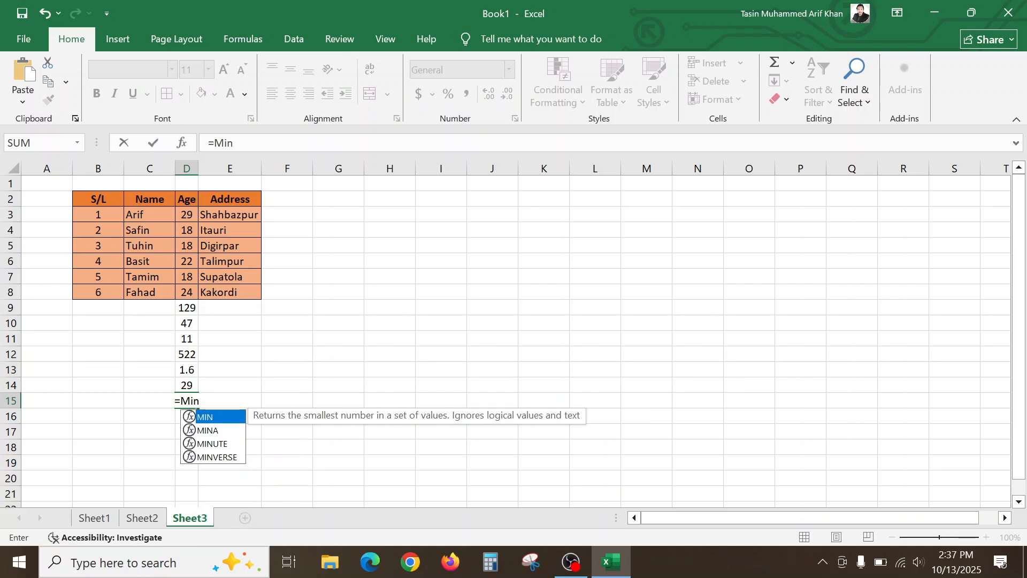
pyautogui.write('(')
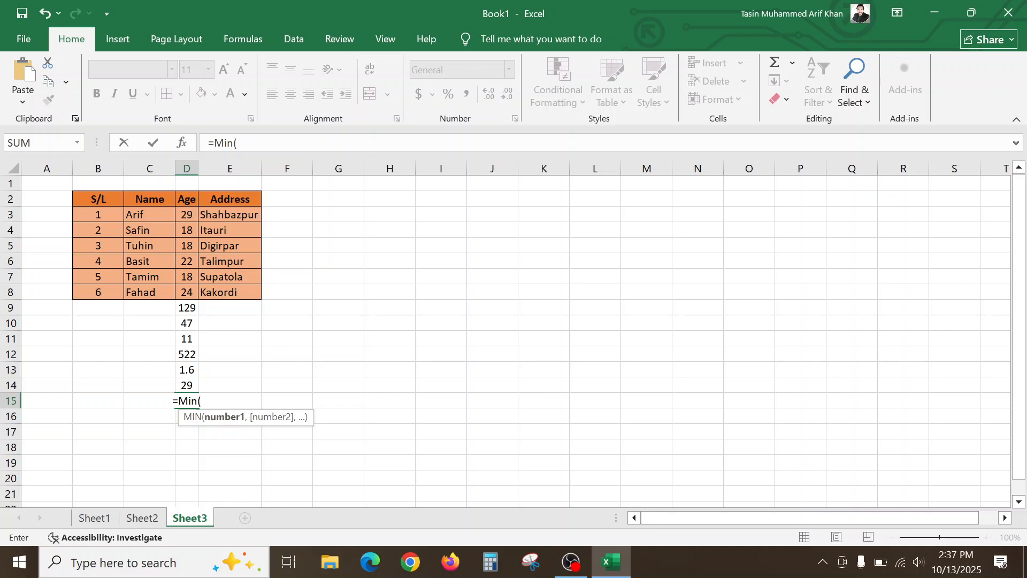
pyautogui.click(187, 215)
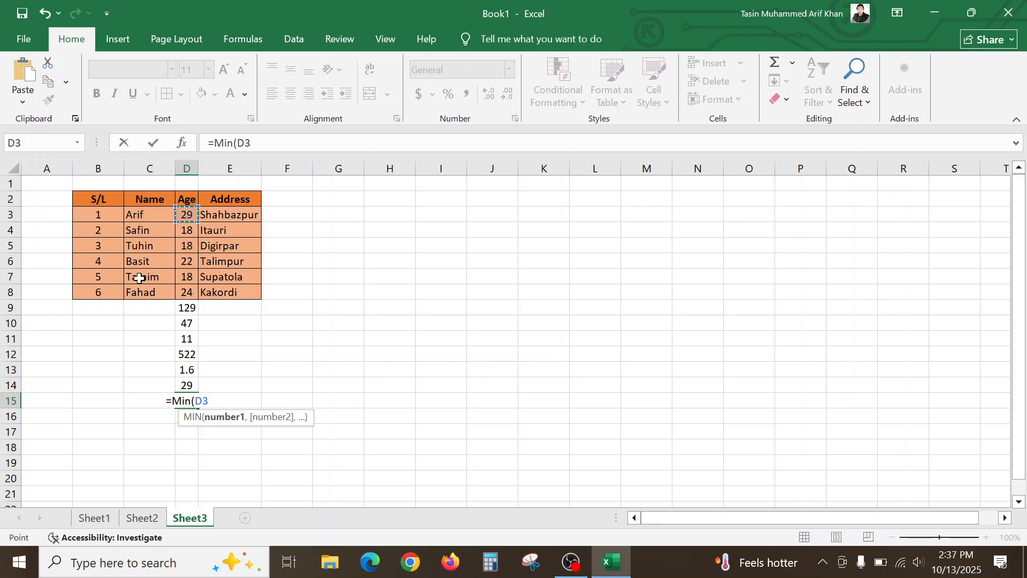
pyautogui.press('F8')
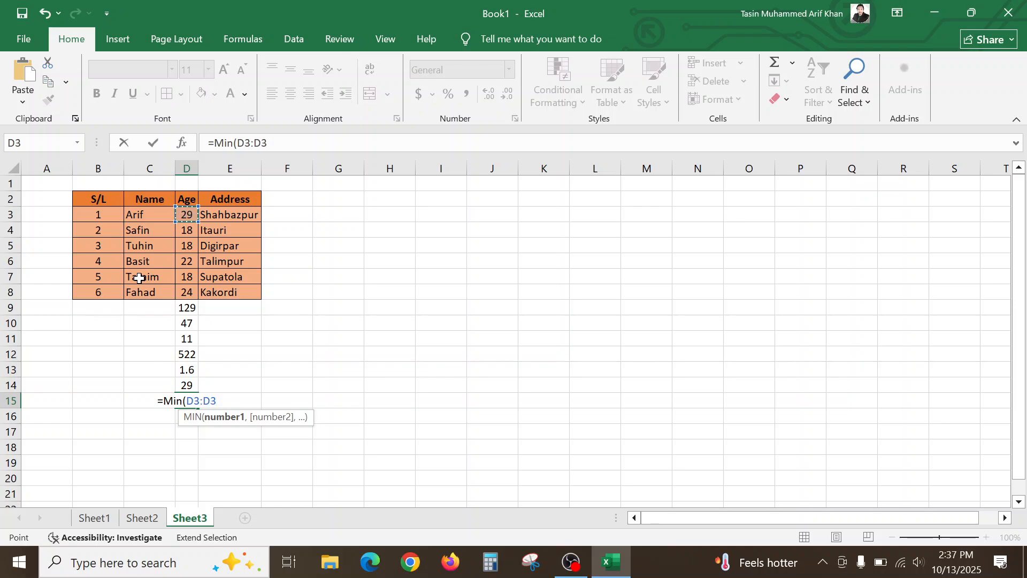
pyautogui.click(188, 292)
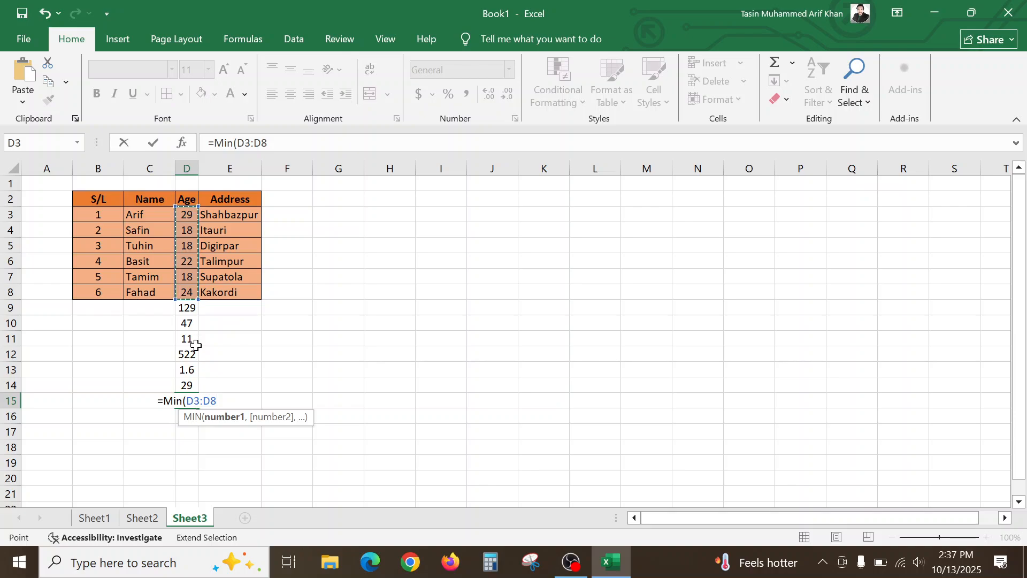
pyautogui.write(')')
pyautogui.press('Return')
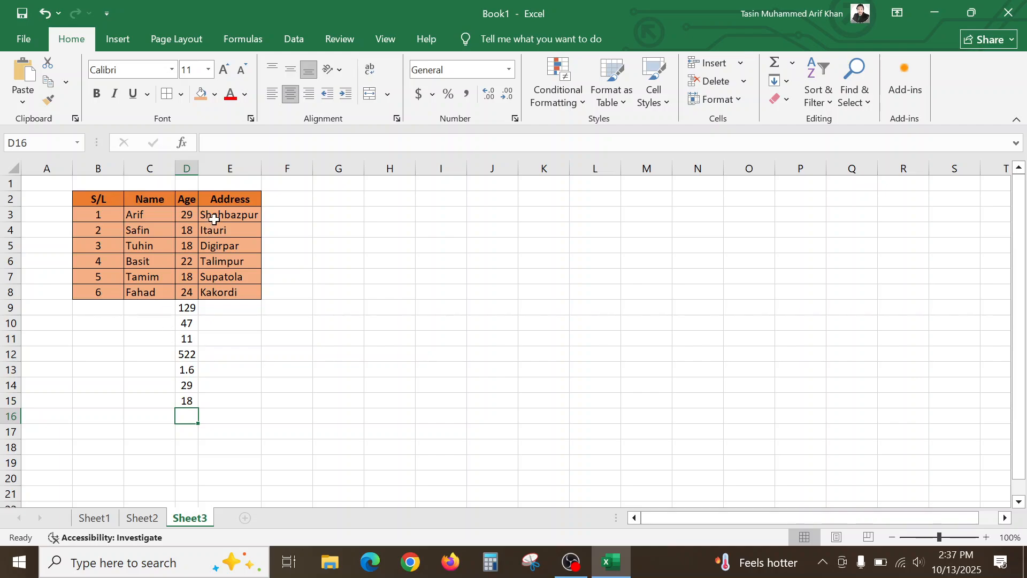
# Enter an AVERAGE formula in cell D16 that averages the ages in D3:D8
pyautogui.doubleClick(181, 415)
pyautogui.write('=')
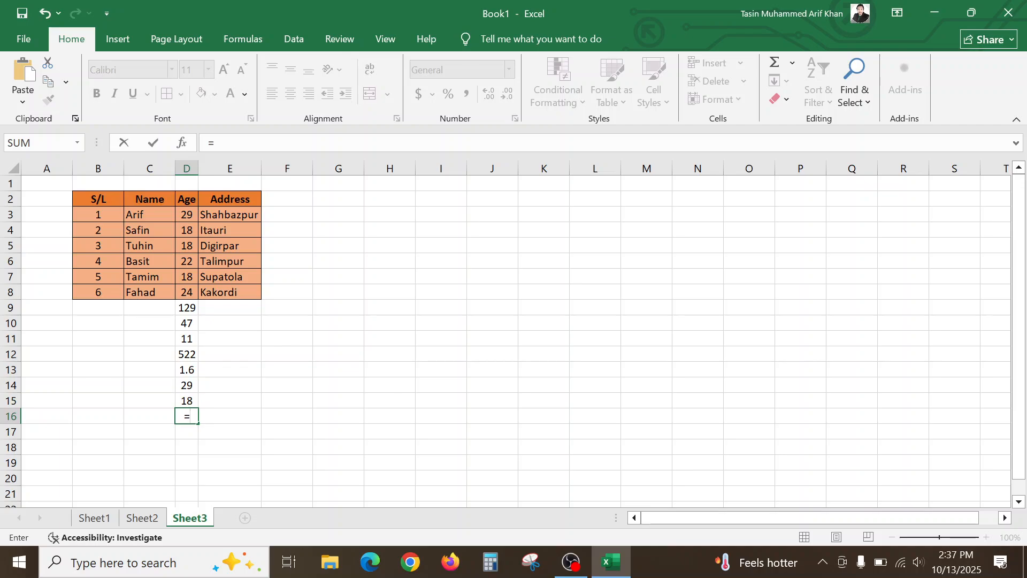
pyautogui.write('Av')
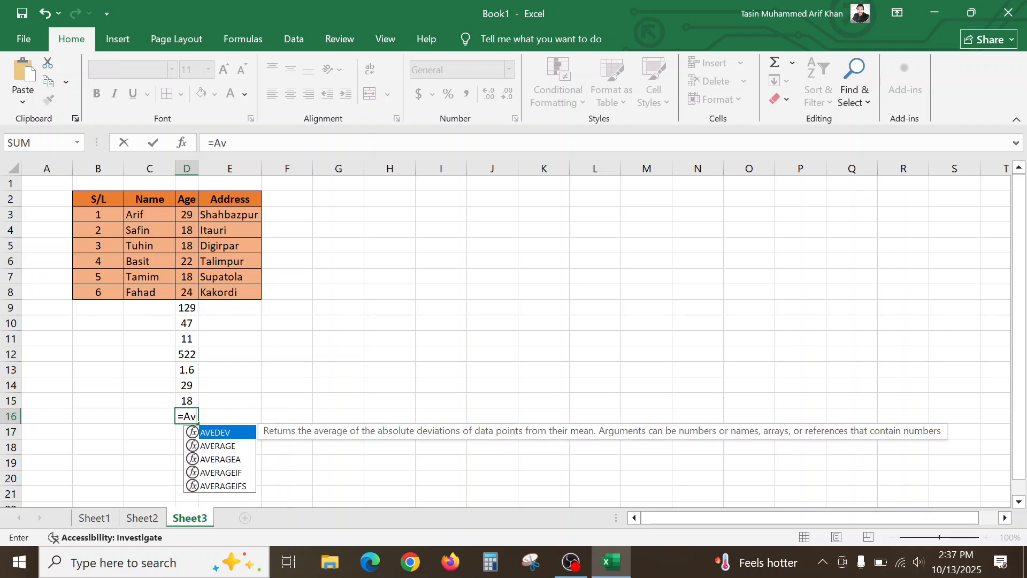
pyautogui.write('erage')
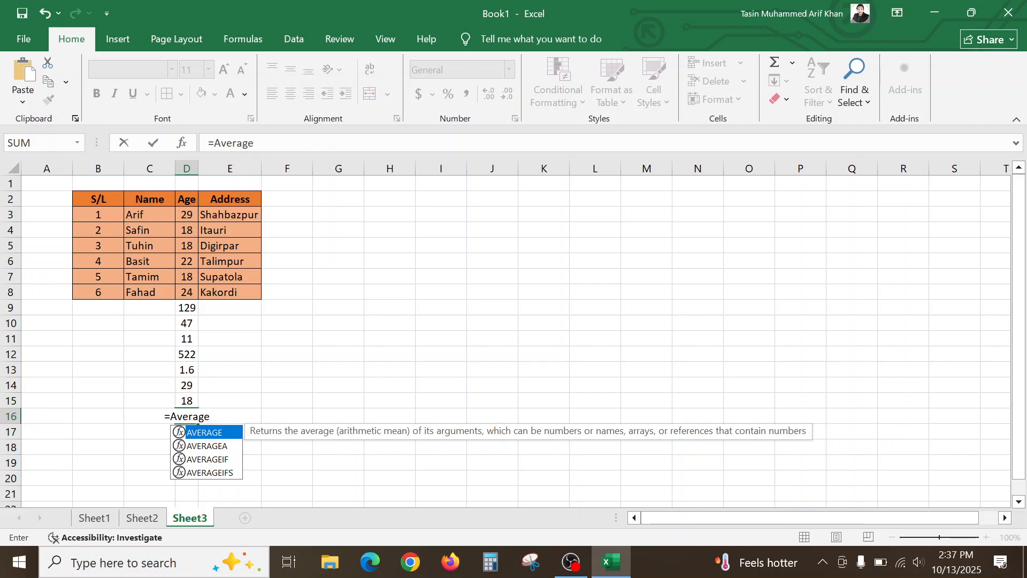
pyautogui.write('(')
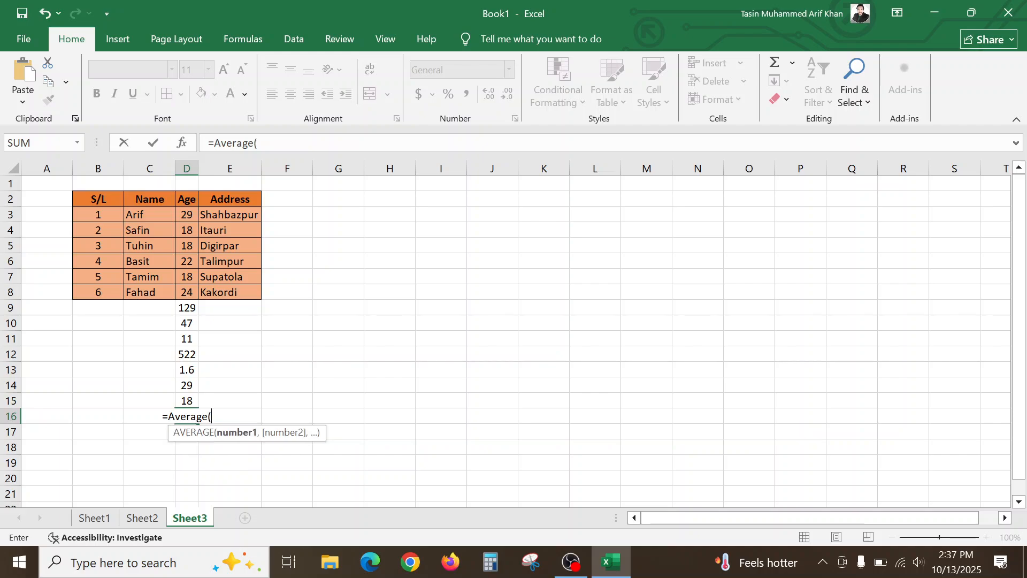
pyautogui.click(185, 214)
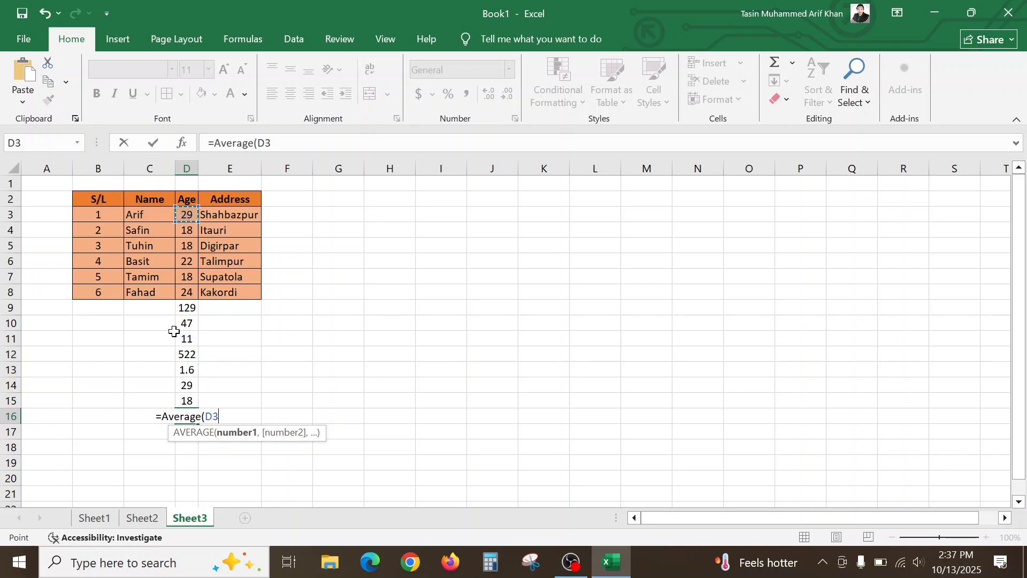
pyautogui.press('F8')
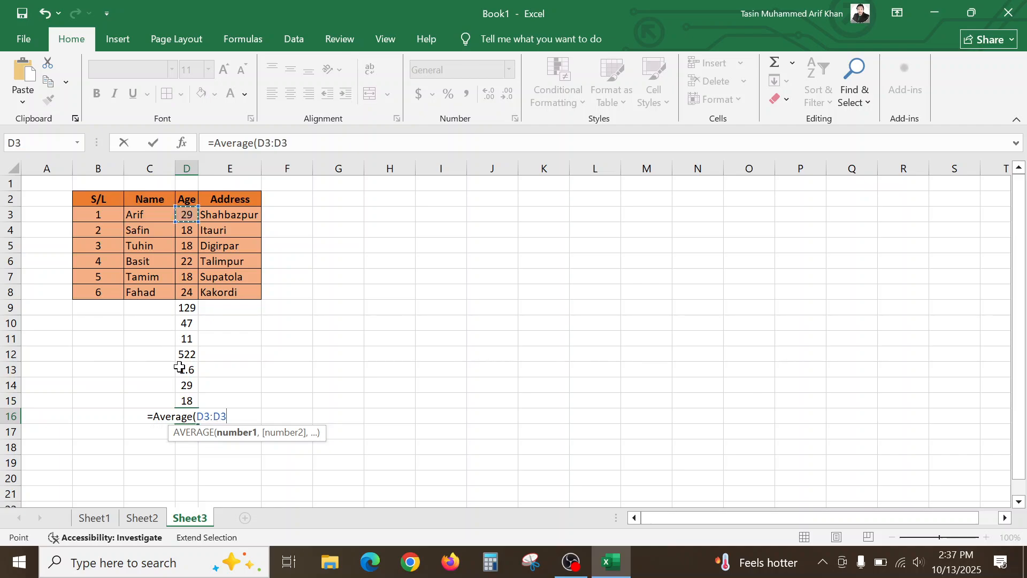
pyautogui.click(187, 293)
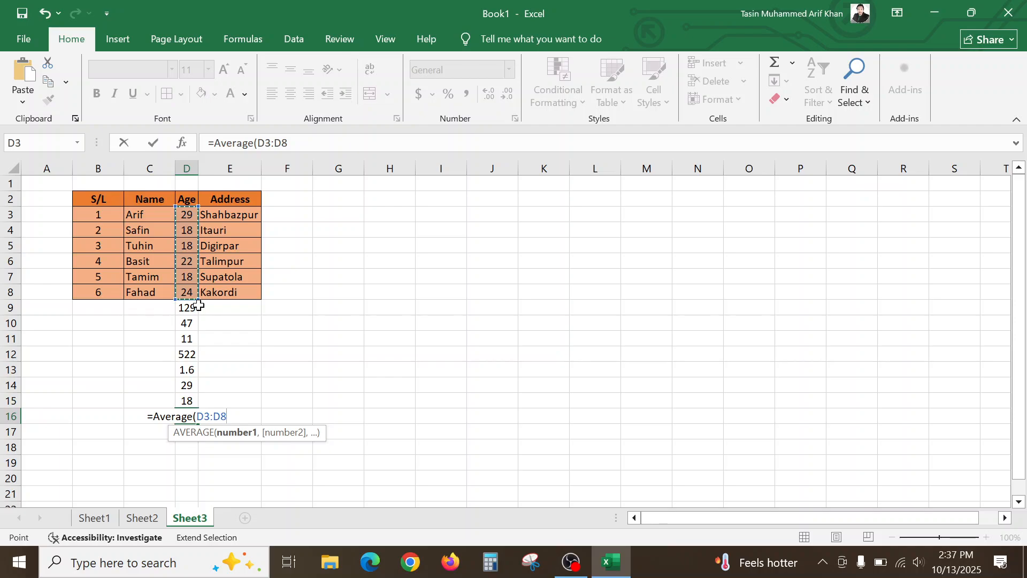
pyautogui.write(')')
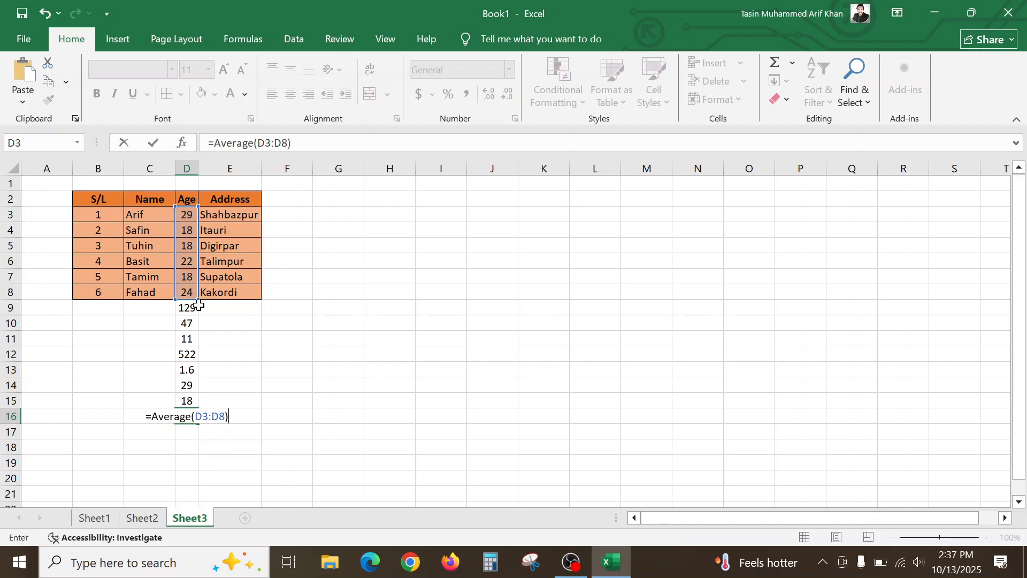
pyautogui.press('Return')
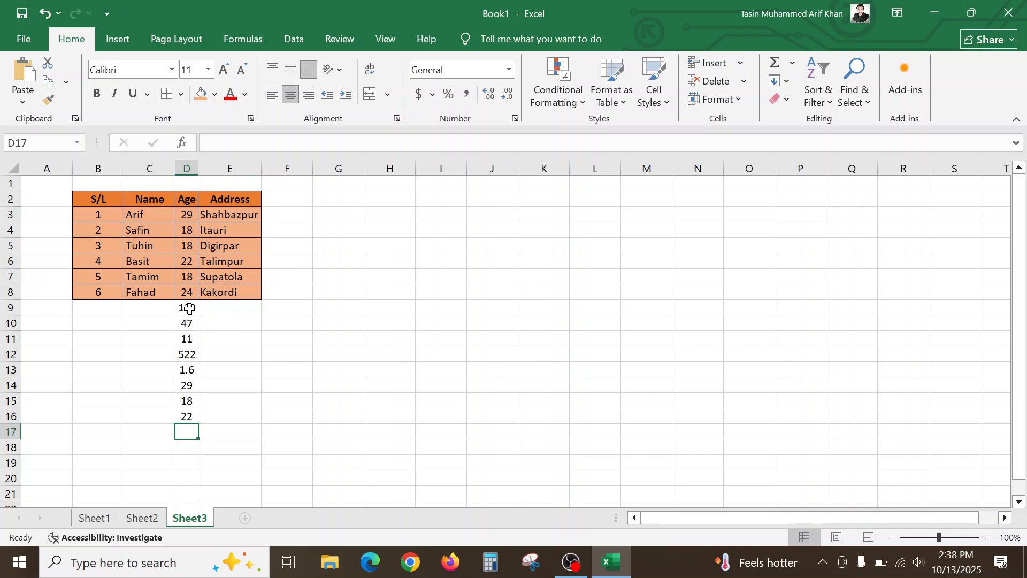
# Delete all the formula results in D9:D16 below the table and deselect the range
pyautogui.moveTo(191, 309); pyautogui.dragTo(188, 411)
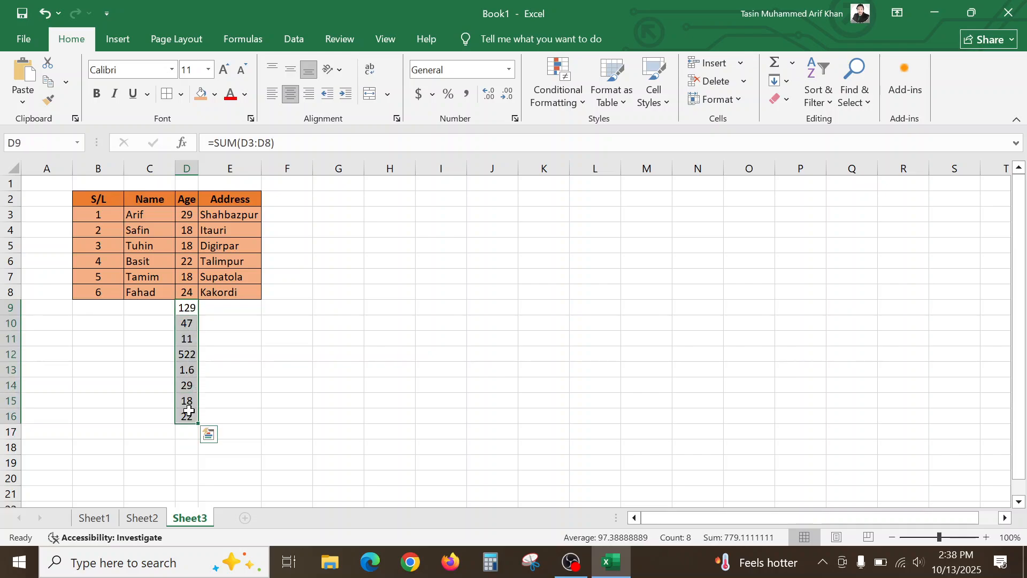
pyautogui.press('Delete')
pyautogui.click(399, 355)
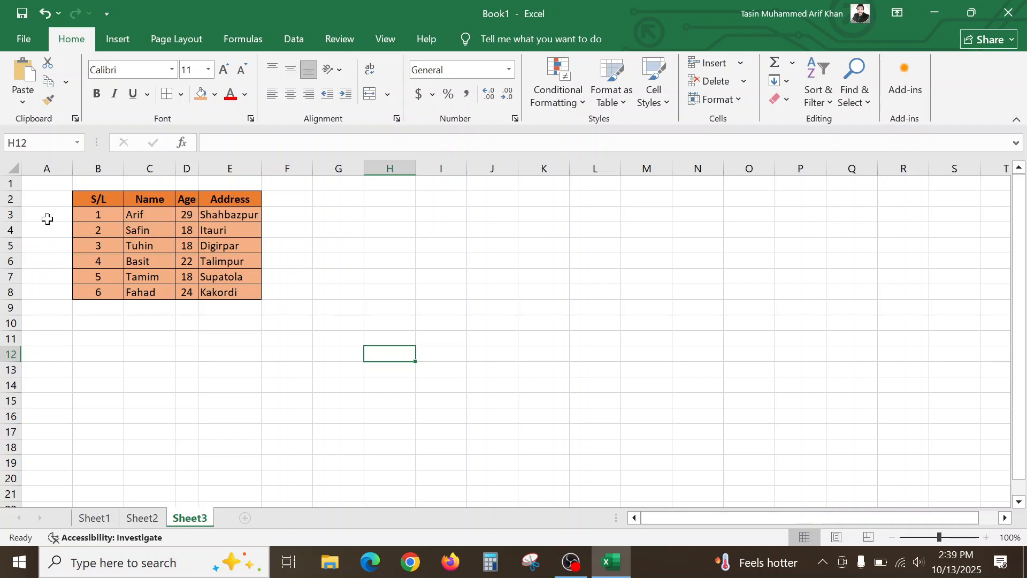
# Save the active sheet to the local Documents folder as Book1.csv in CSV (Comma delimited) format
pyautogui.click(22, 13)
pyautogui.click(476, 314)
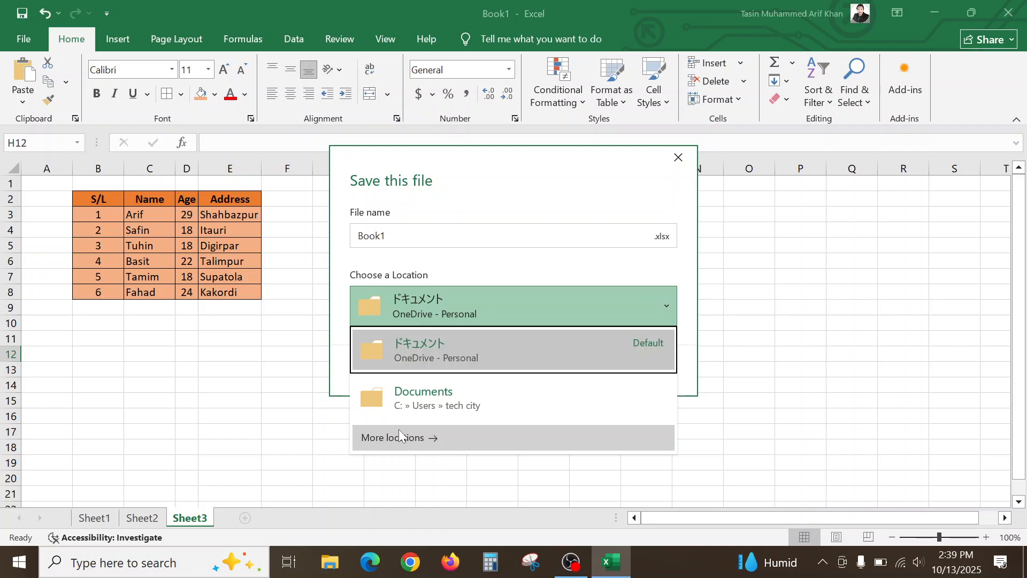
pyautogui.click(434, 410)
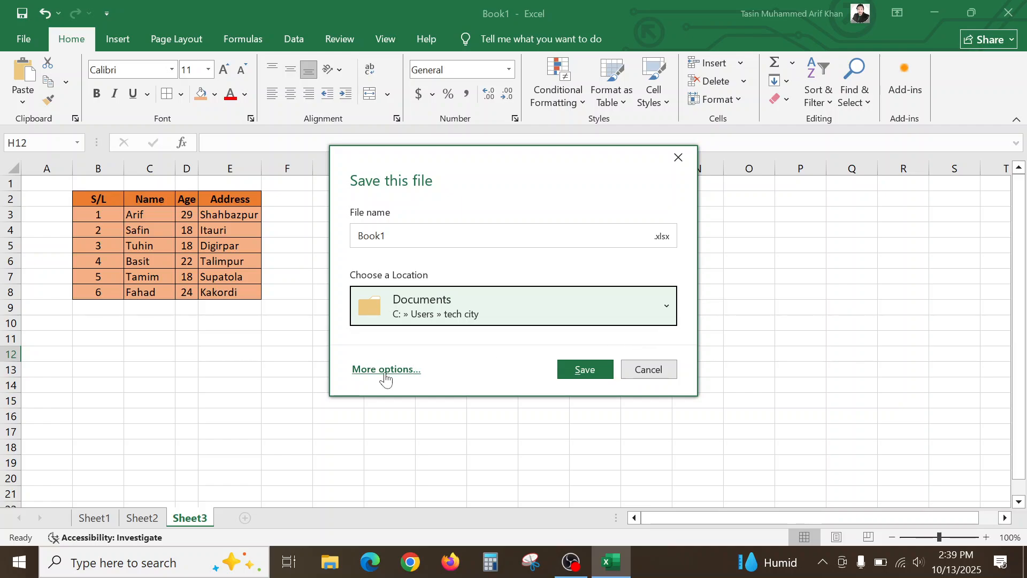
pyautogui.click(386, 371)
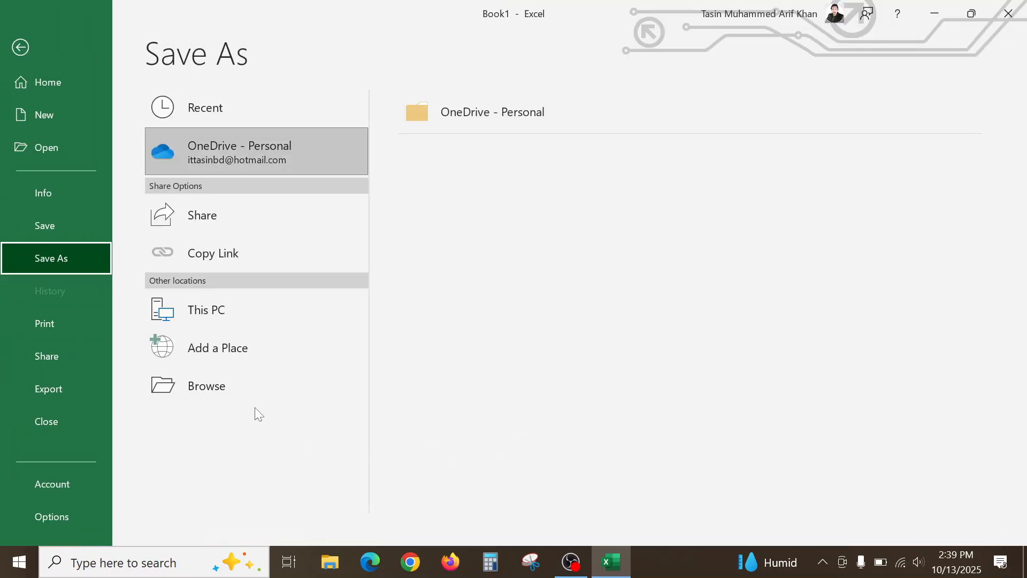
pyautogui.click(225, 380)
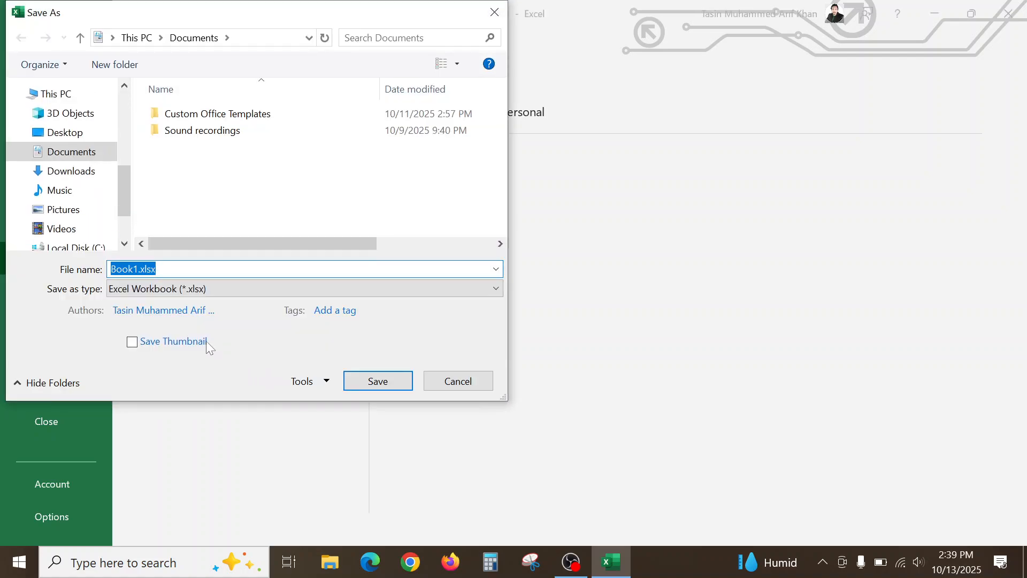
pyautogui.click(261, 286)
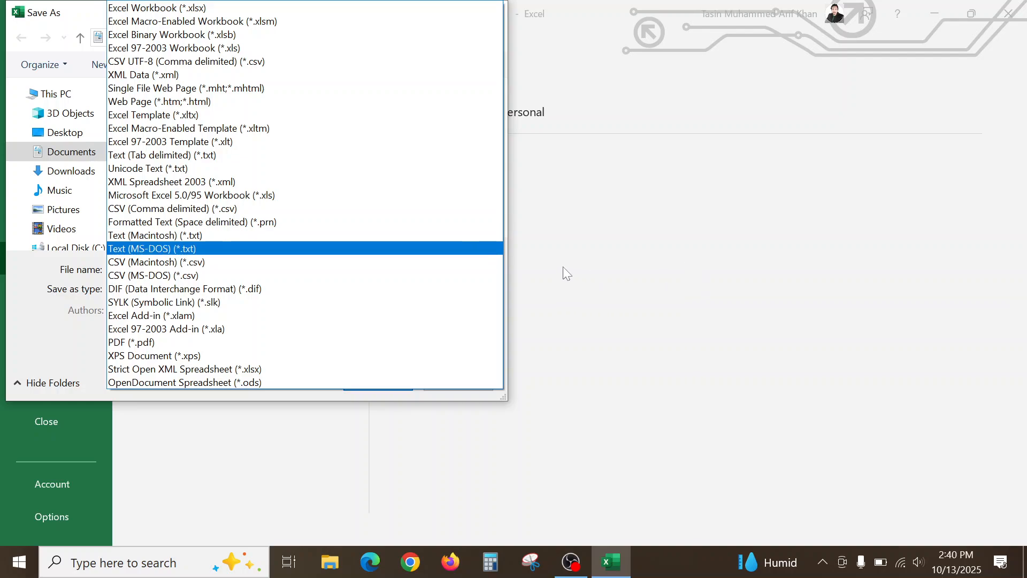
pyautogui.click(200, 208)
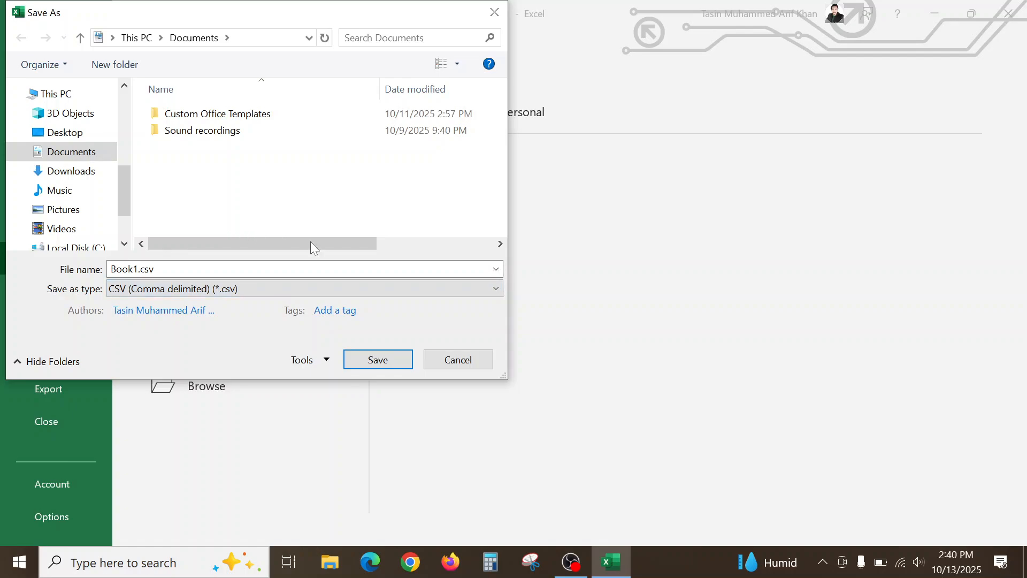
pyautogui.click(377, 365)
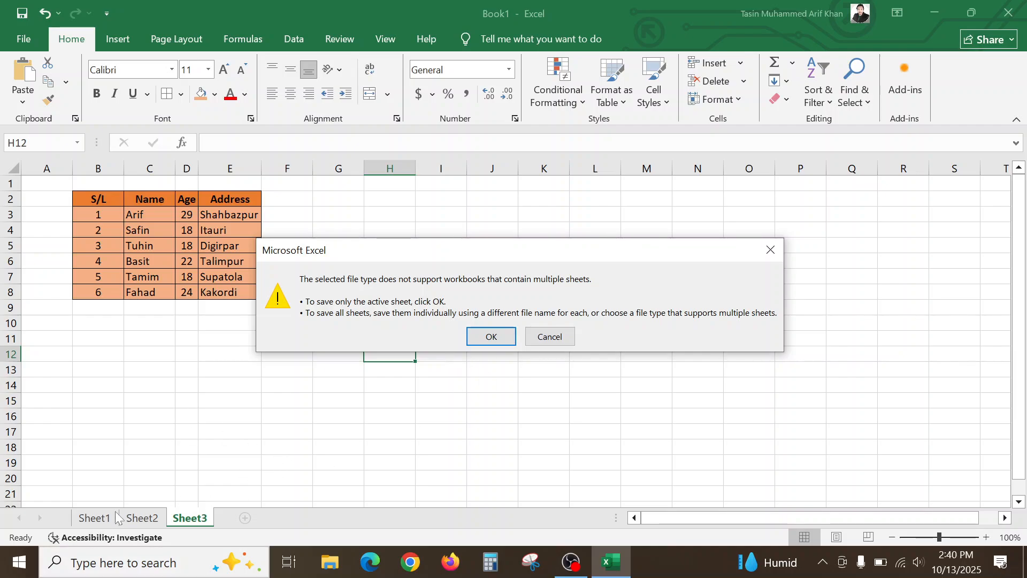
pyautogui.click(504, 336)
pyautogui.click(528, 335)
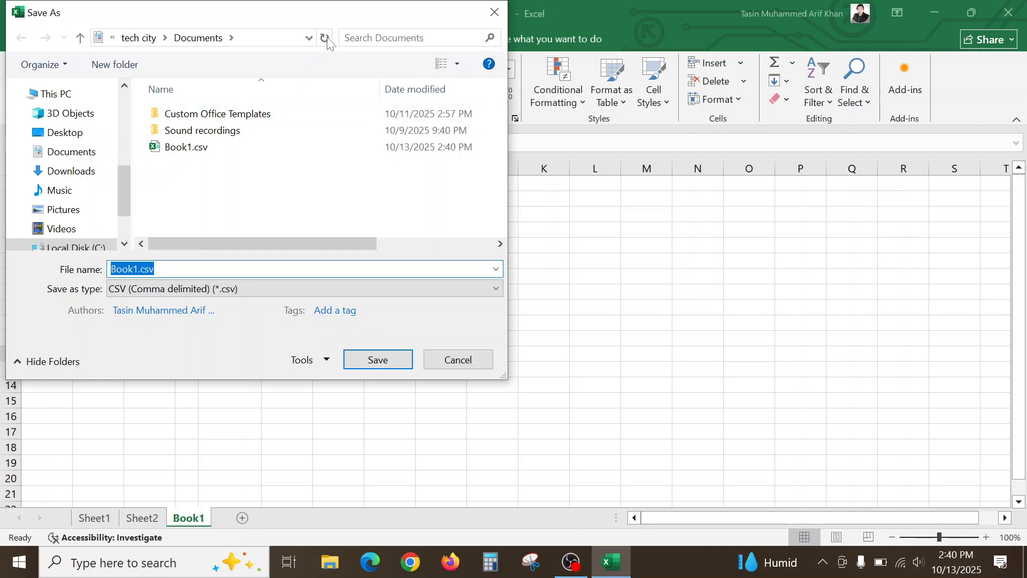
# Dismiss the Save As dialog without saving again and close Excel
pyautogui.click(493, 15)
pyautogui.click(1009, 12)
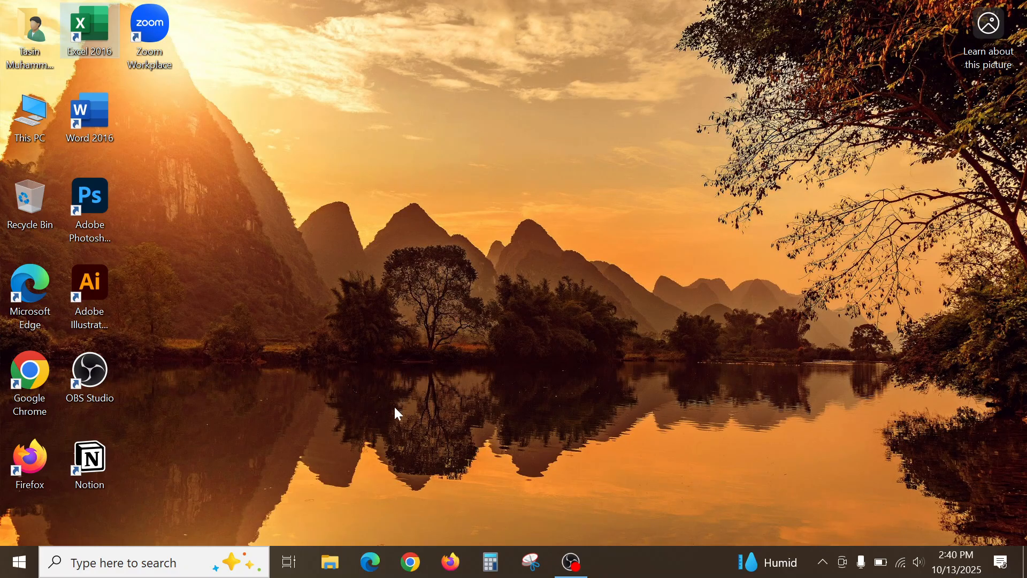
pyautogui.click(571, 563)
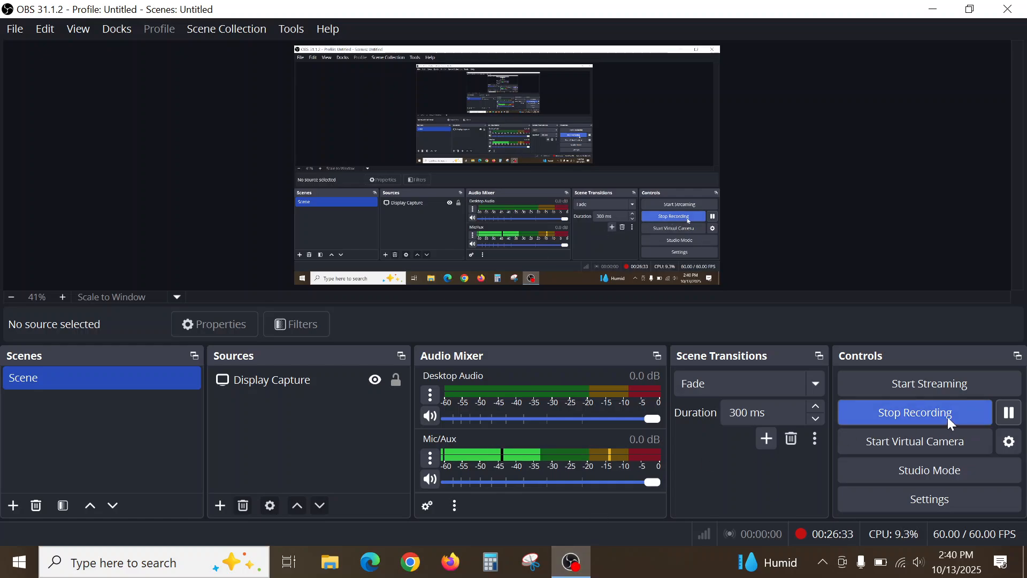
pyautogui.click(934, 9)
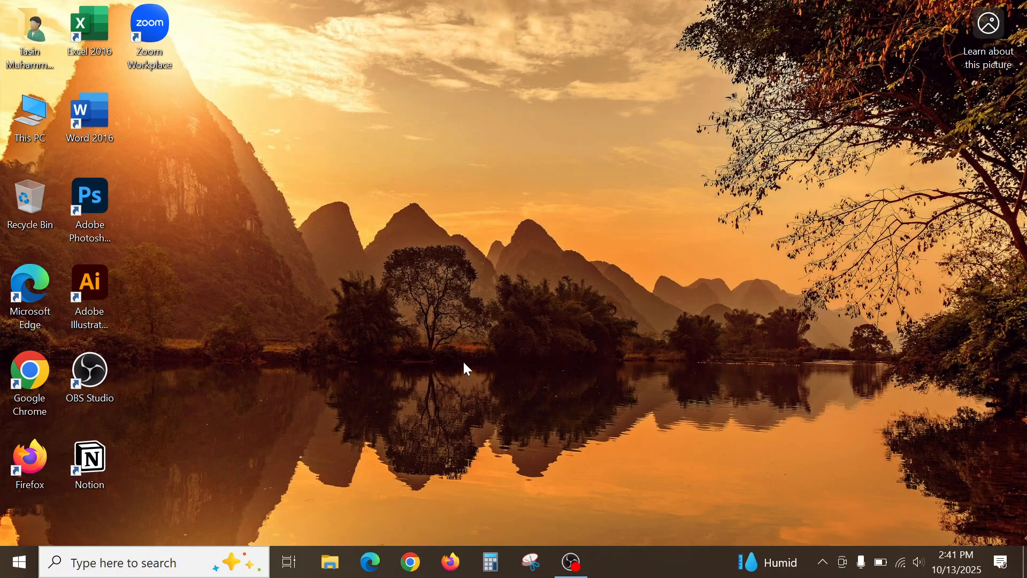
pyautogui.moveTo(580, 570)
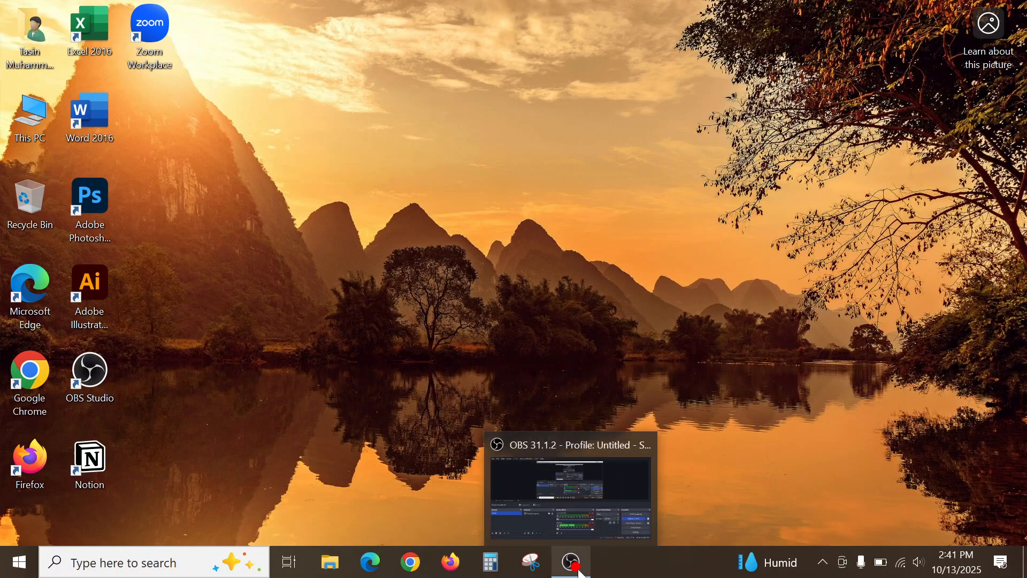